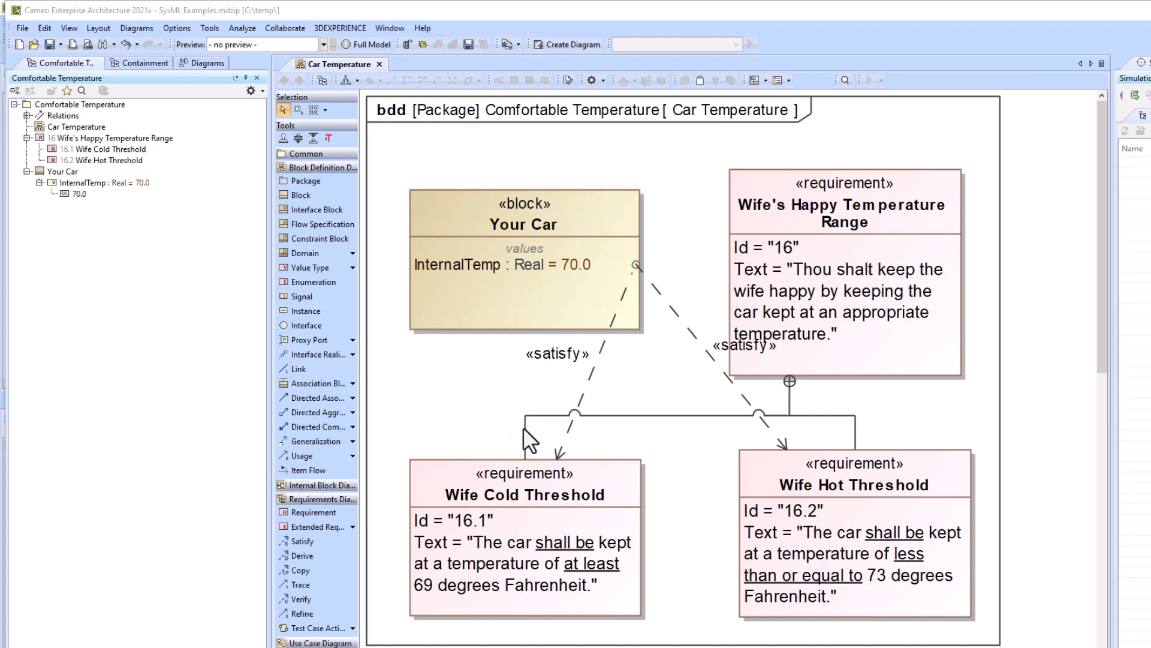
Step: In the General project options, turn off Use Requirement Terms Glossary and Use Glossary
click(176, 28)
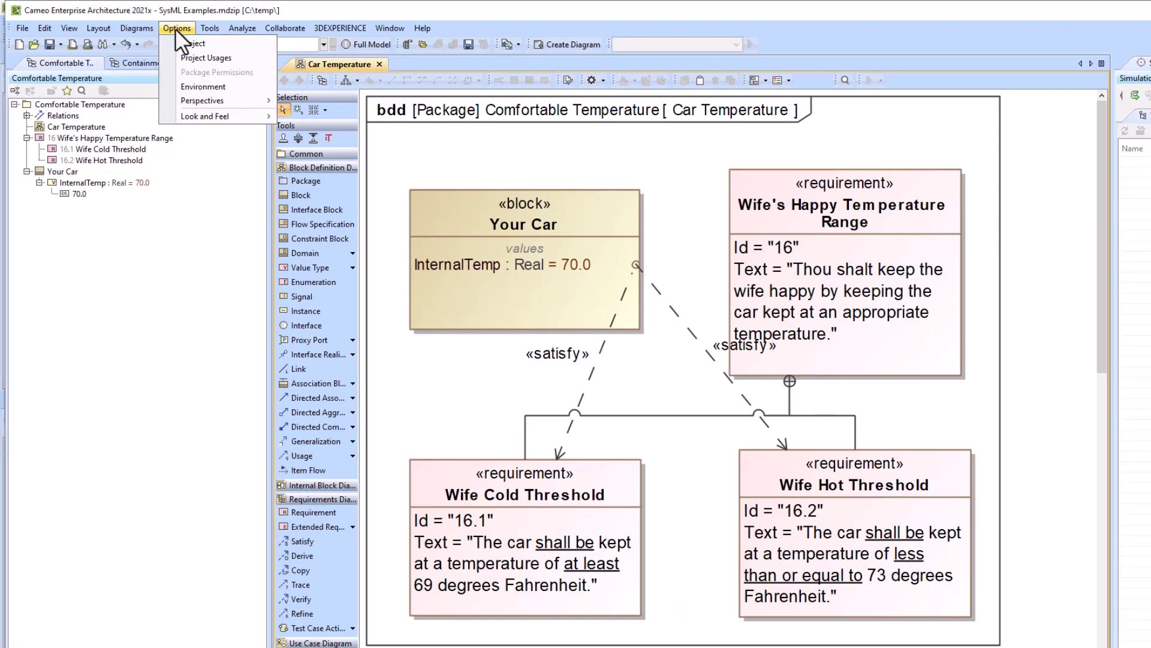
click(181, 42)
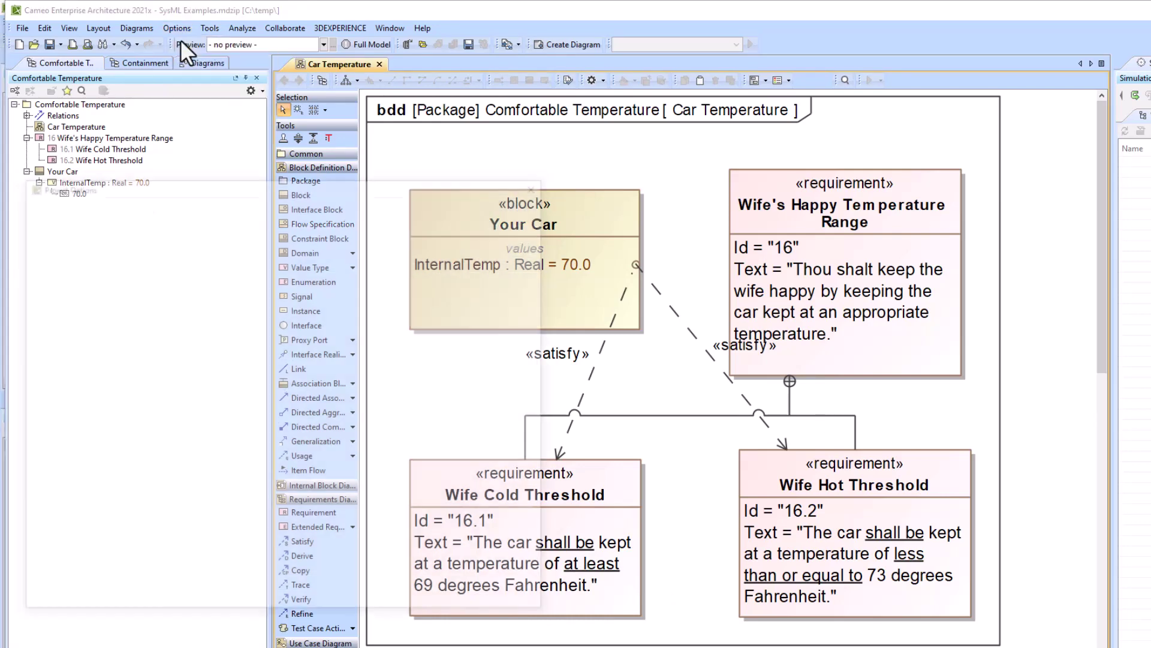
click(33, 297)
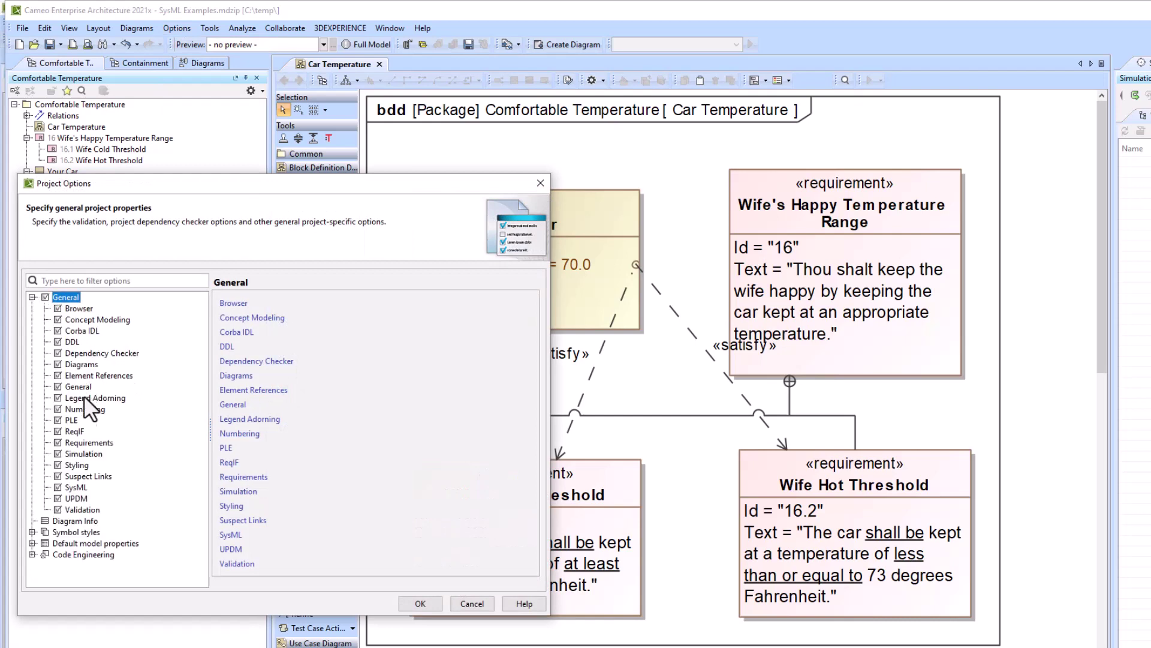
click(77, 386)
scroll(530, 473, down, 1)
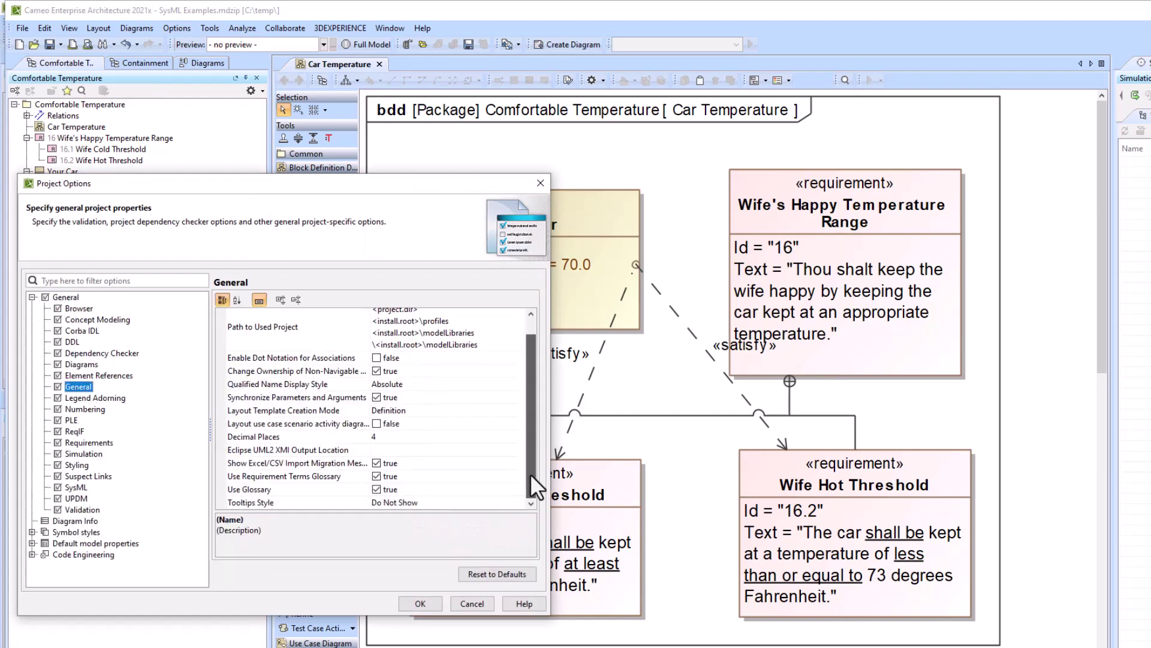
click(377, 475)
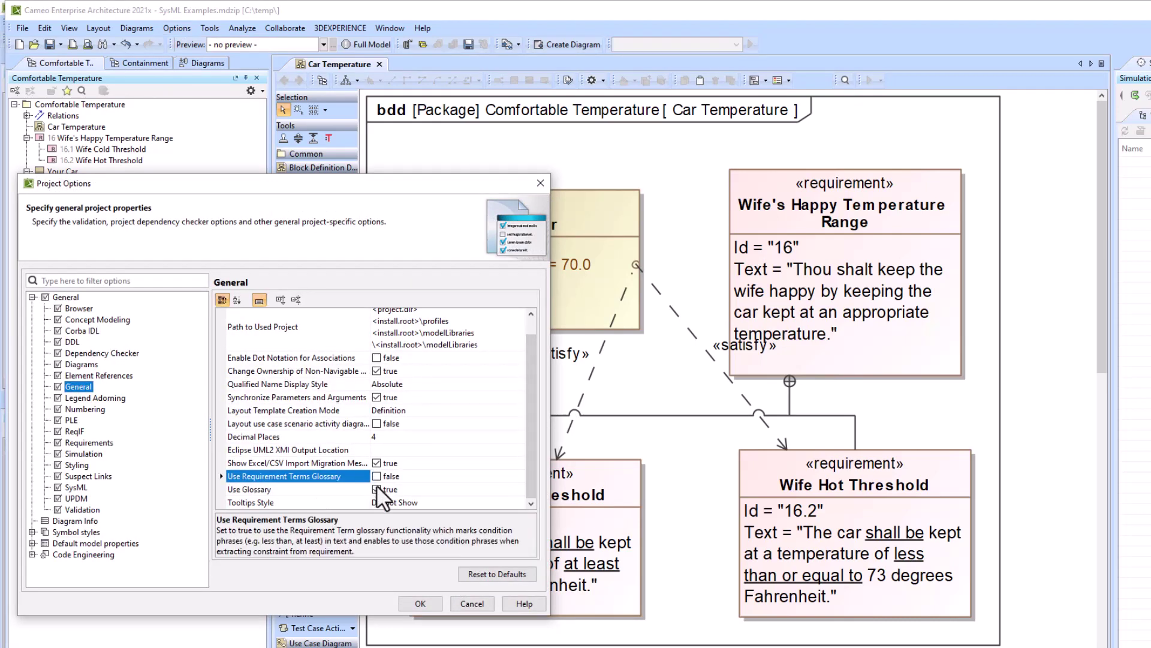
click(376, 488)
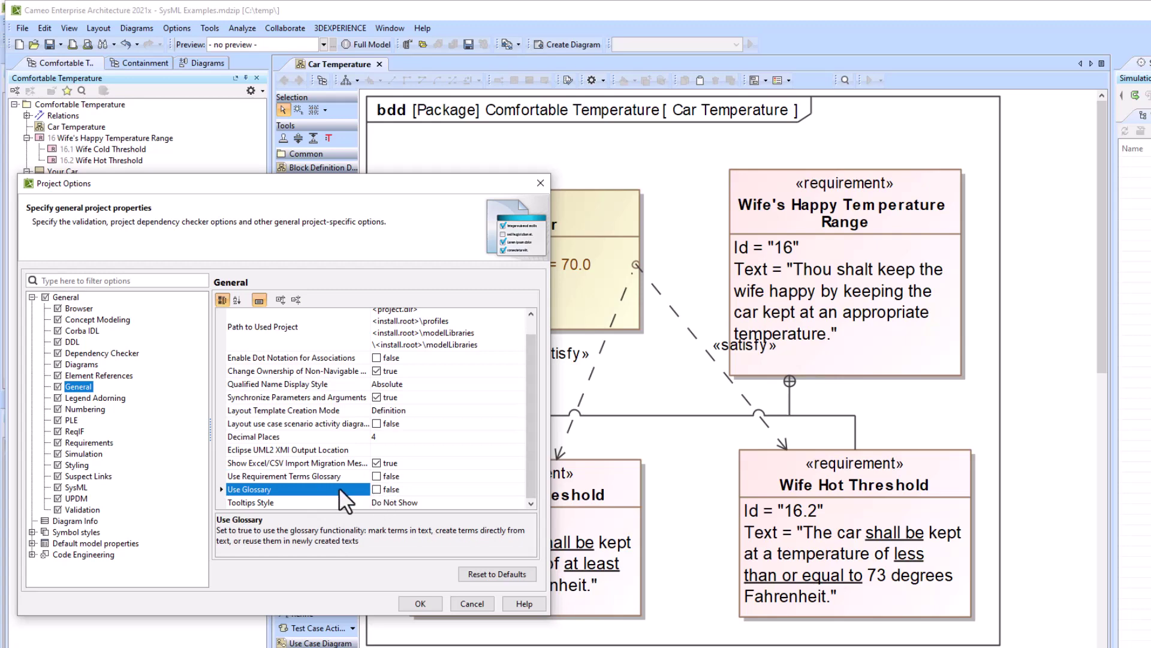
Step: Apply the project options, then run and stop a simulation of Your Car
click(412, 599)
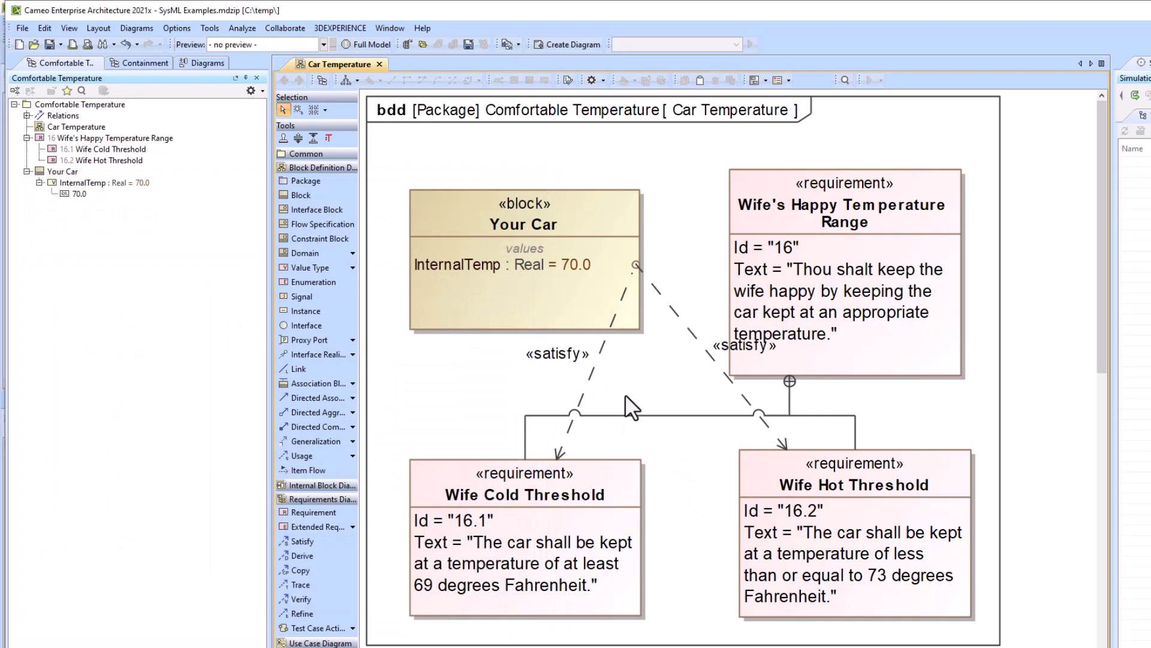
click(580, 221)
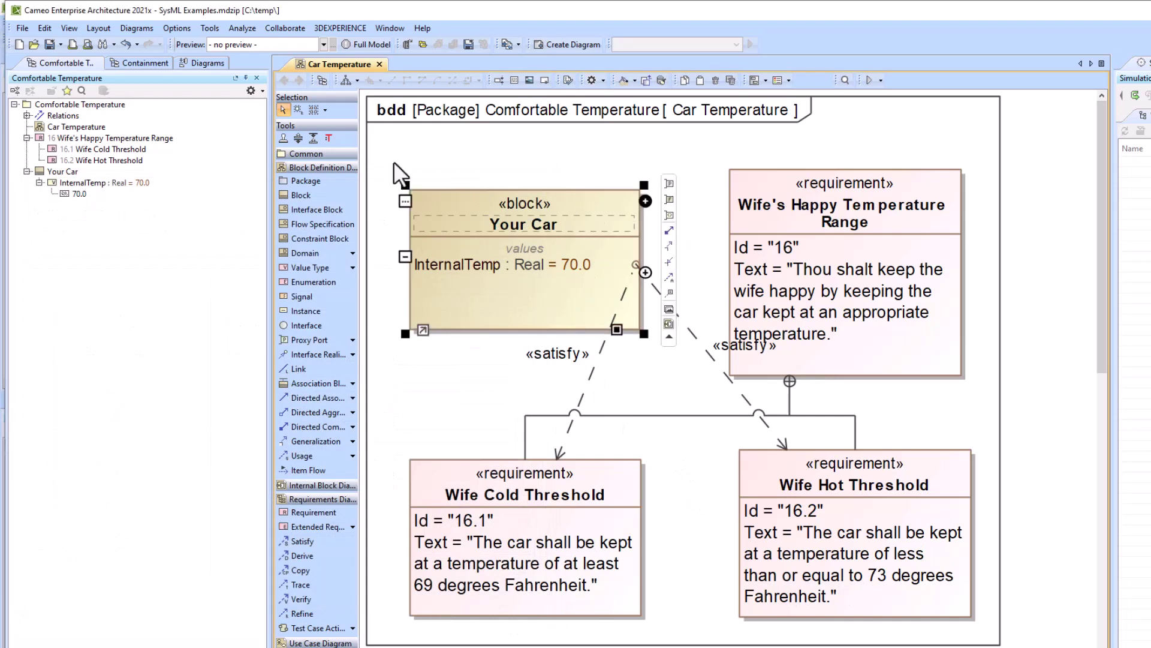
click(869, 81)
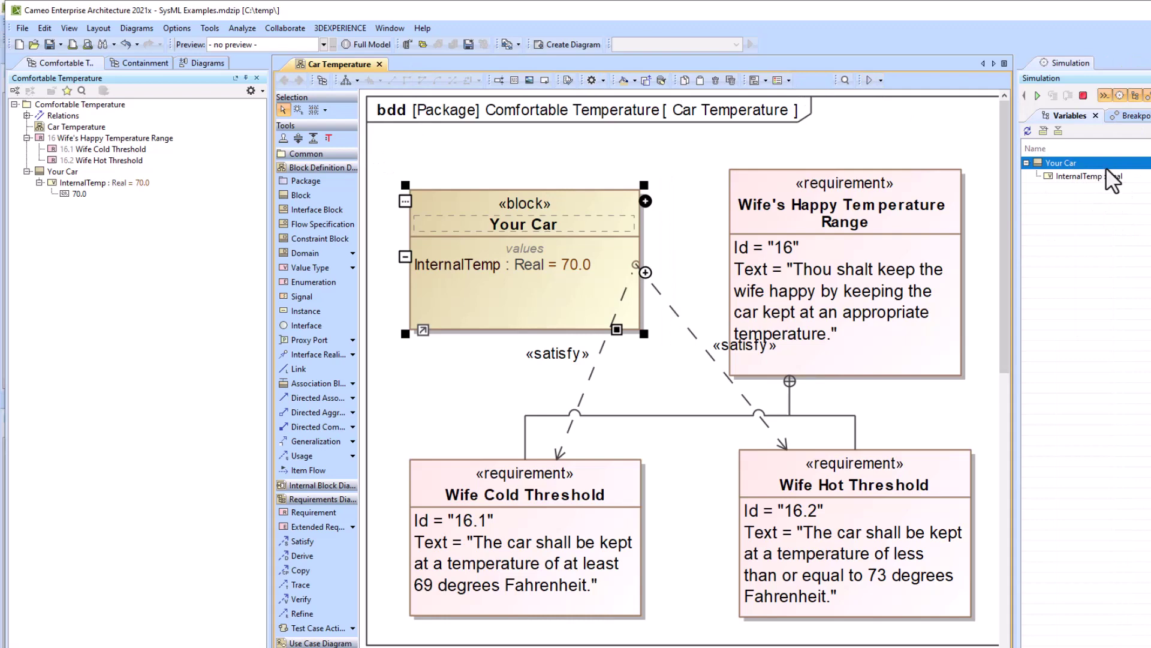
click(1082, 96)
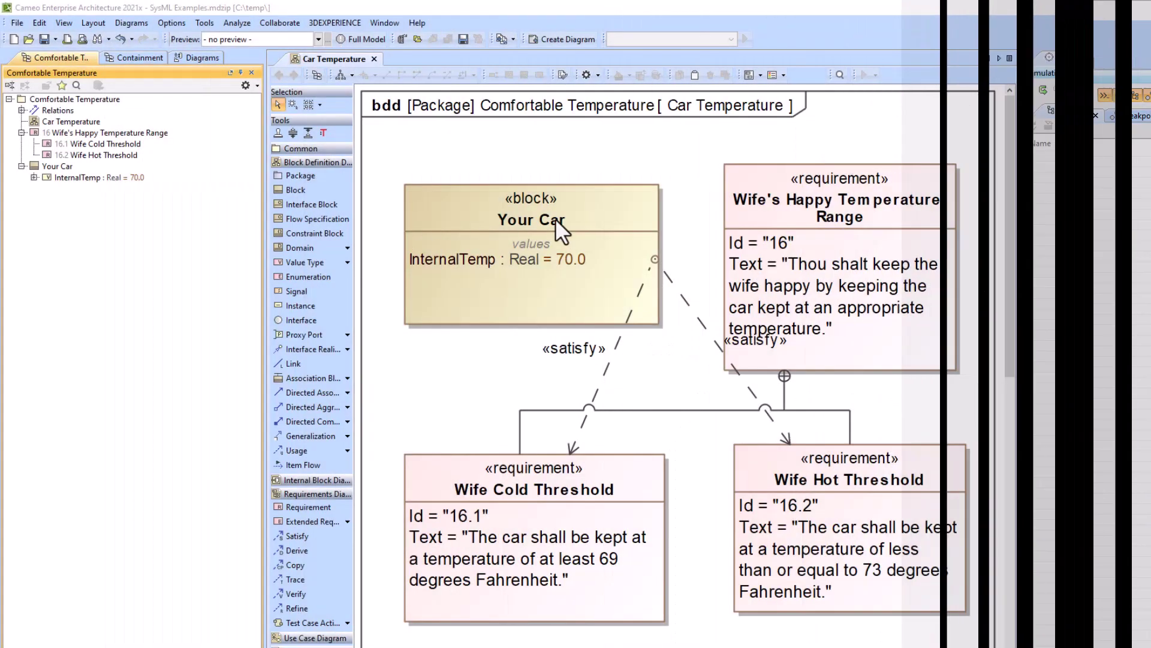
Step: Add value properties MaxTempThreshold : Real = 73 and MinTempThreshold : Real = 69 to Your Car
click(555, 219)
click(664, 269)
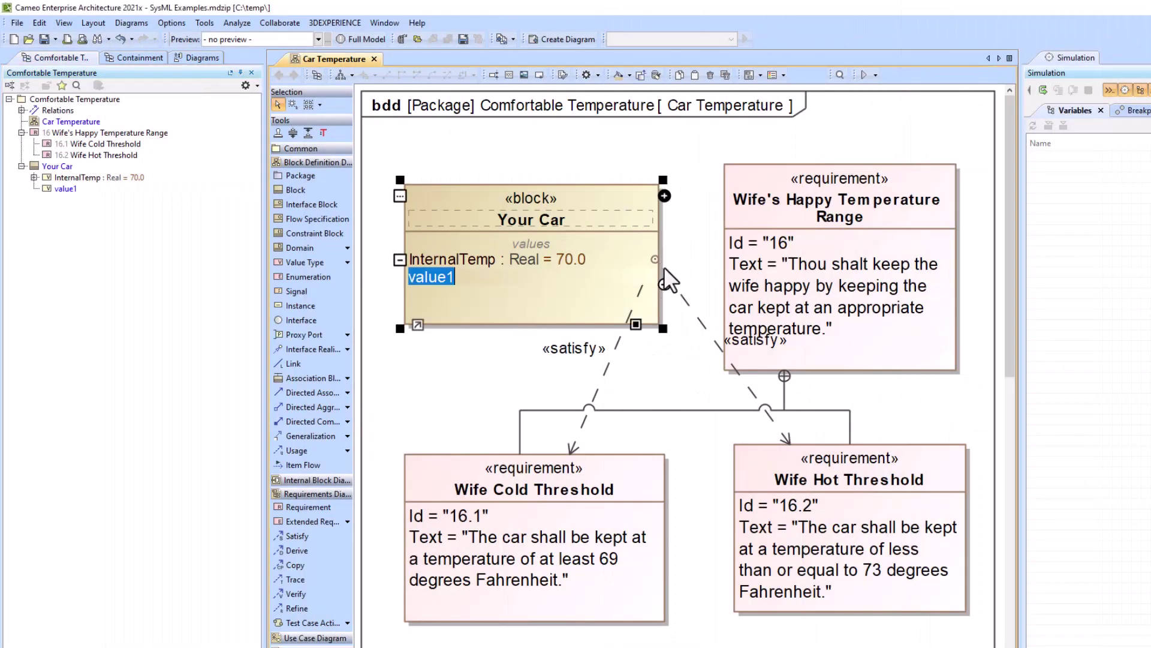
text(M)
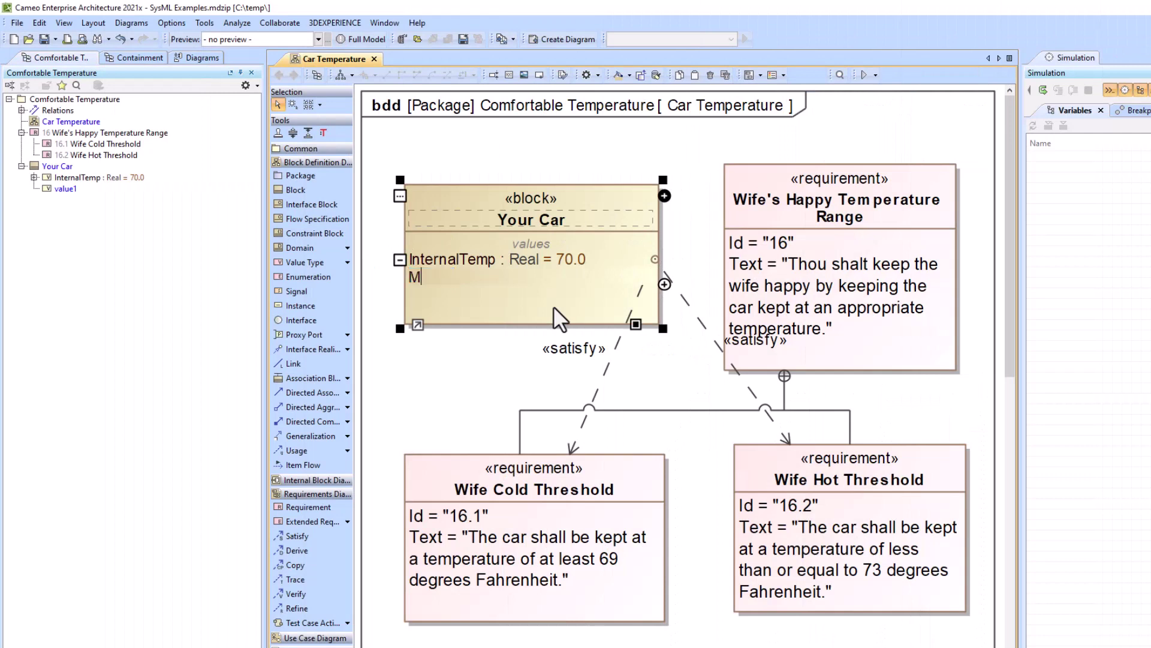
text(axTempThreshold:Real)
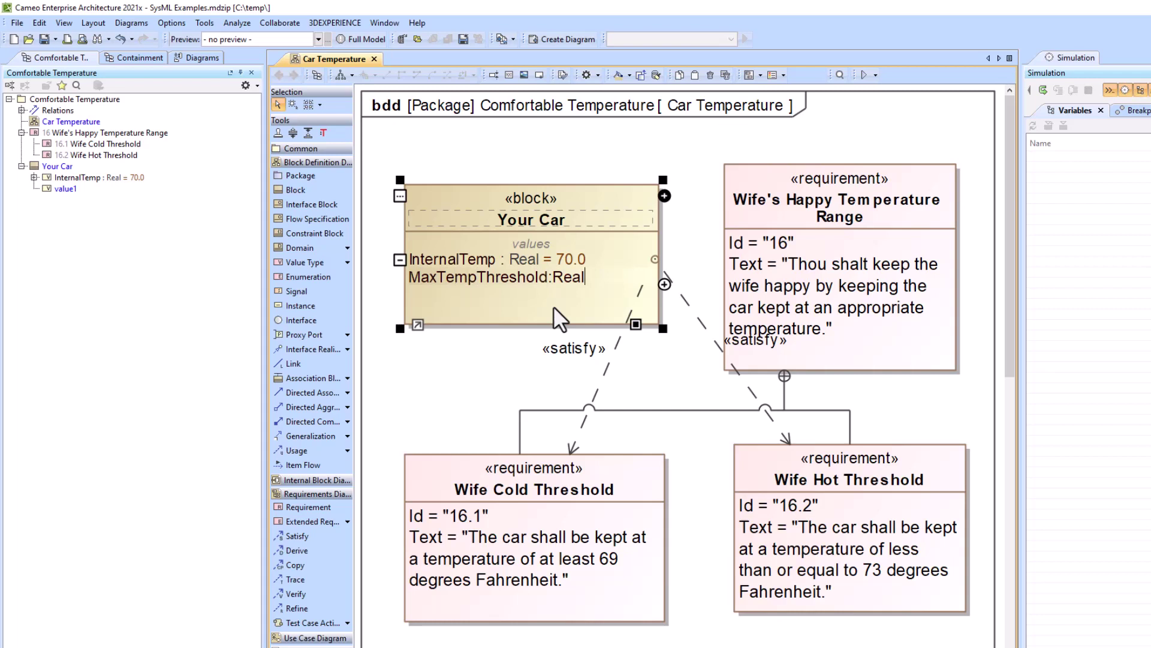
text(=73)
key(Return)
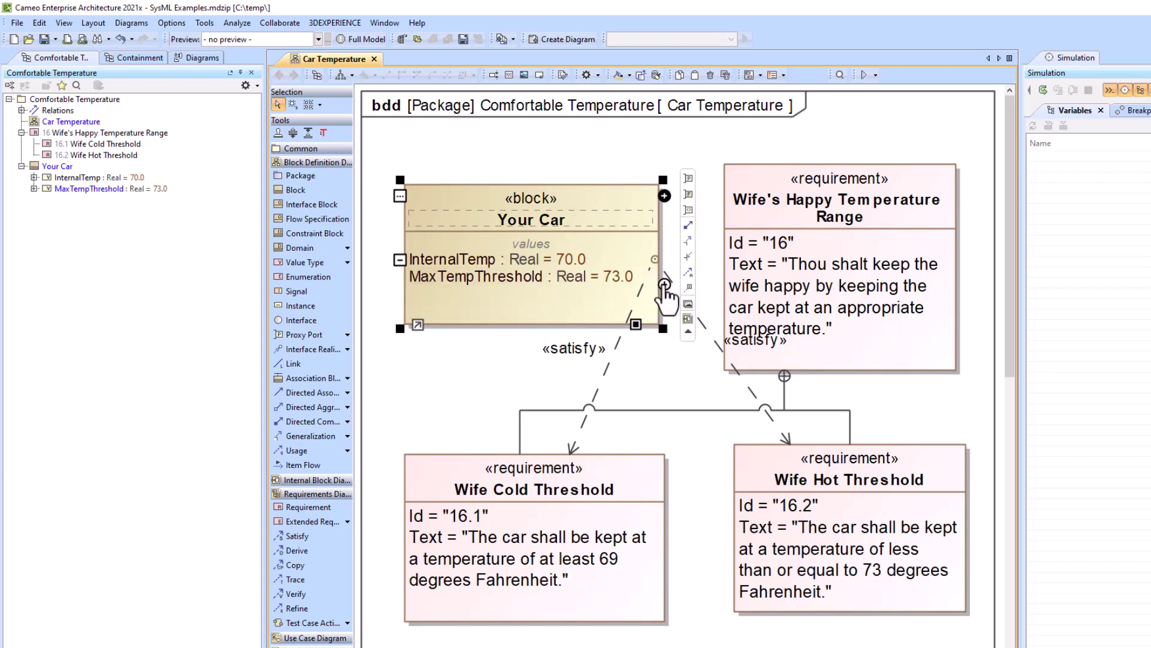
text(MinTermp)
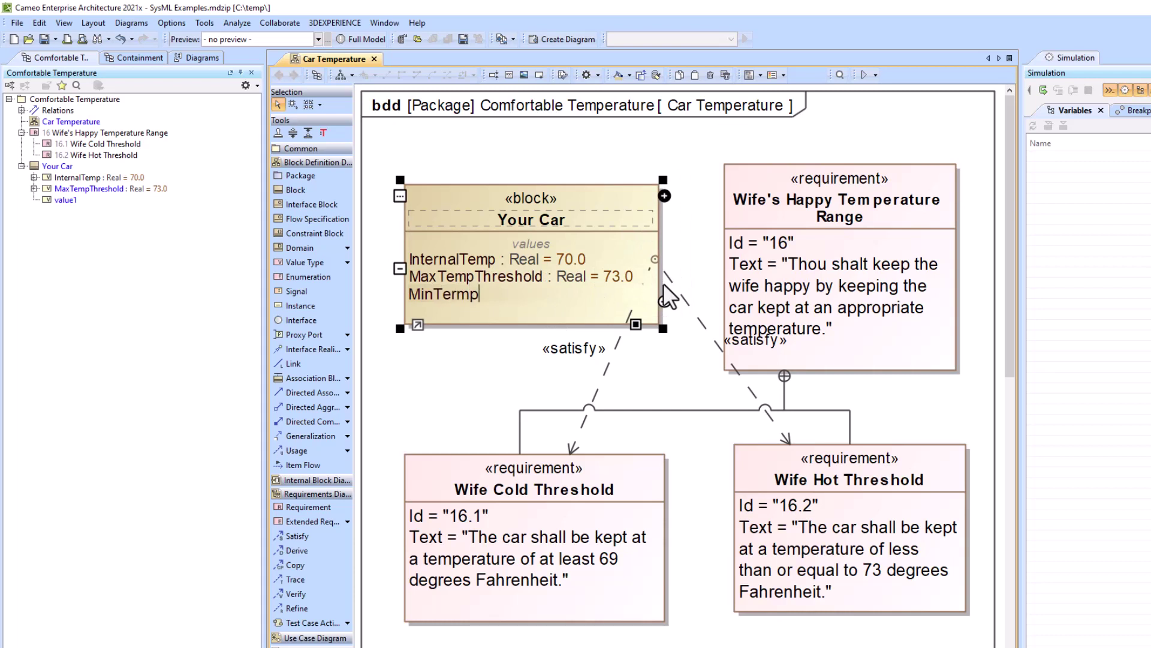
key(BackSpace)
key(BackSpace)
key(BackSpace)
text(mpThreshold : Real)
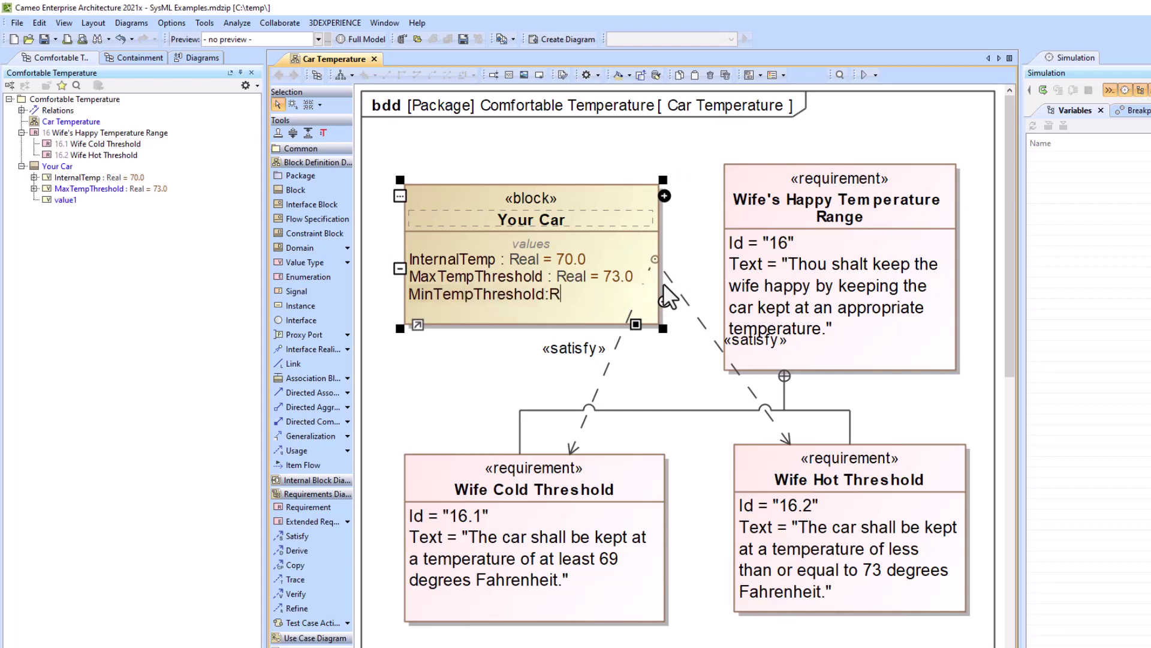
text( = 69)
Step: Commit MinTempThreshold = 69 and inspect MaxTempThreshold's 73.0 default value in its specification
click(495, 376)
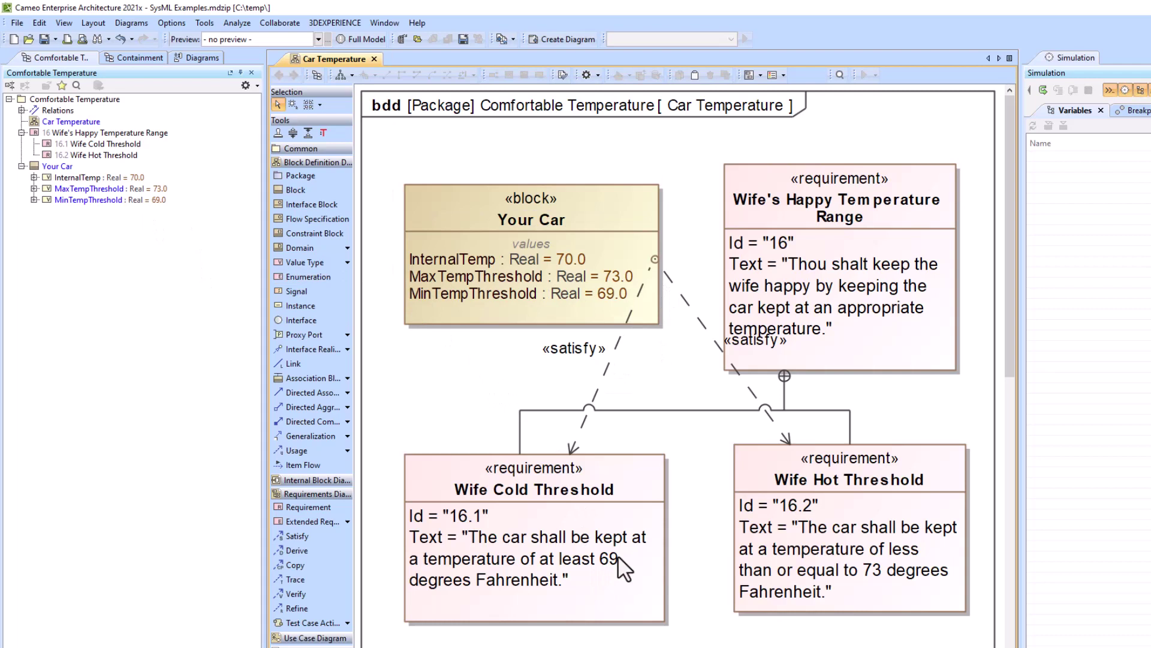
click(34, 188)
click(72, 199)
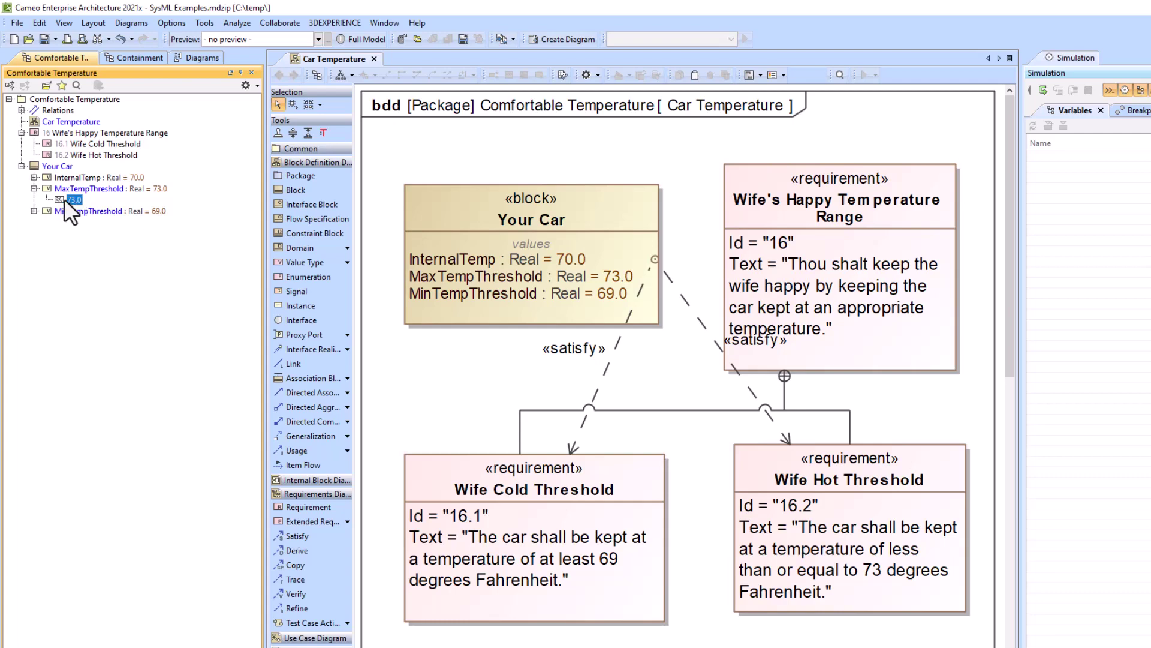
click(88, 189)
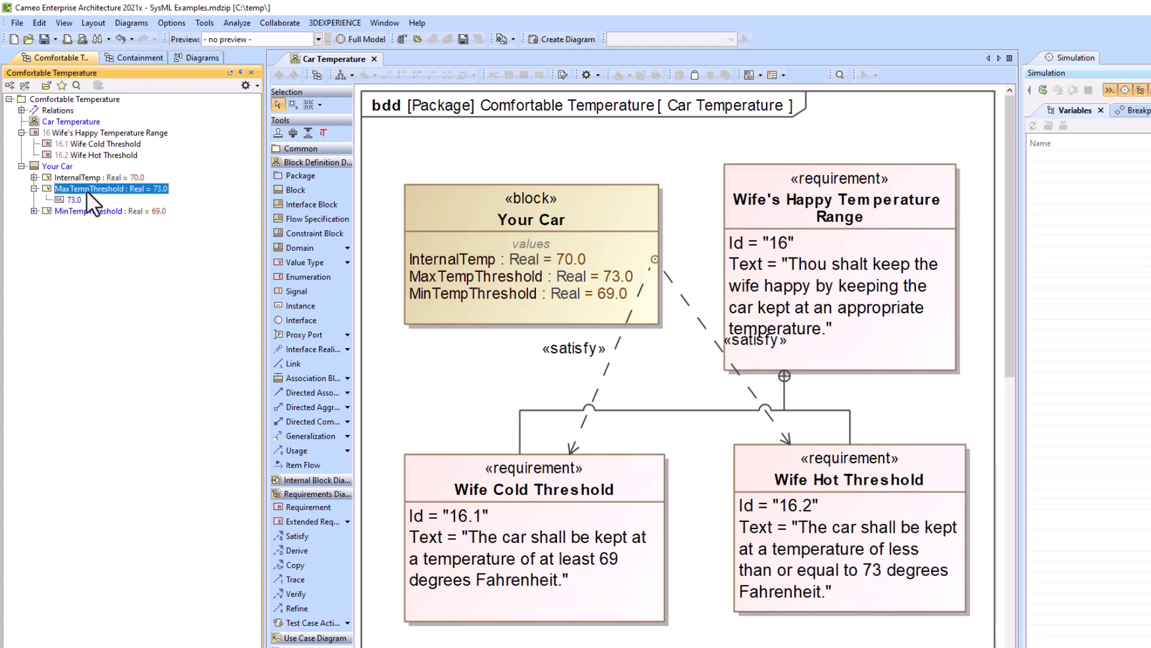
double_click(86, 190)
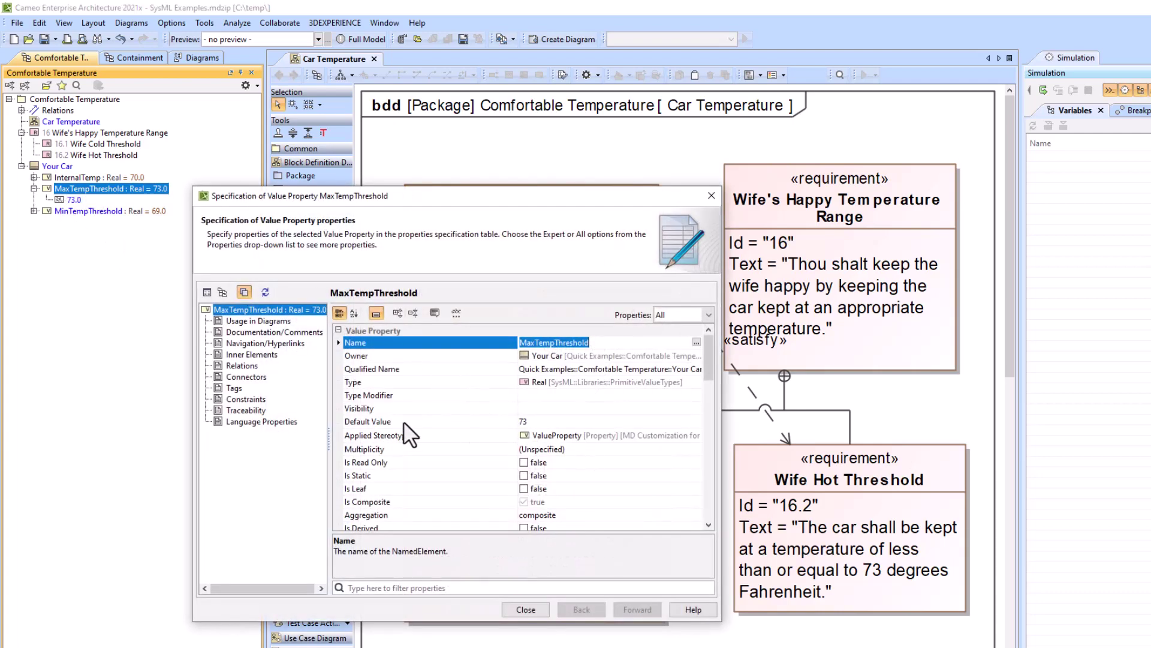
click(473, 423)
right_click(548, 420)
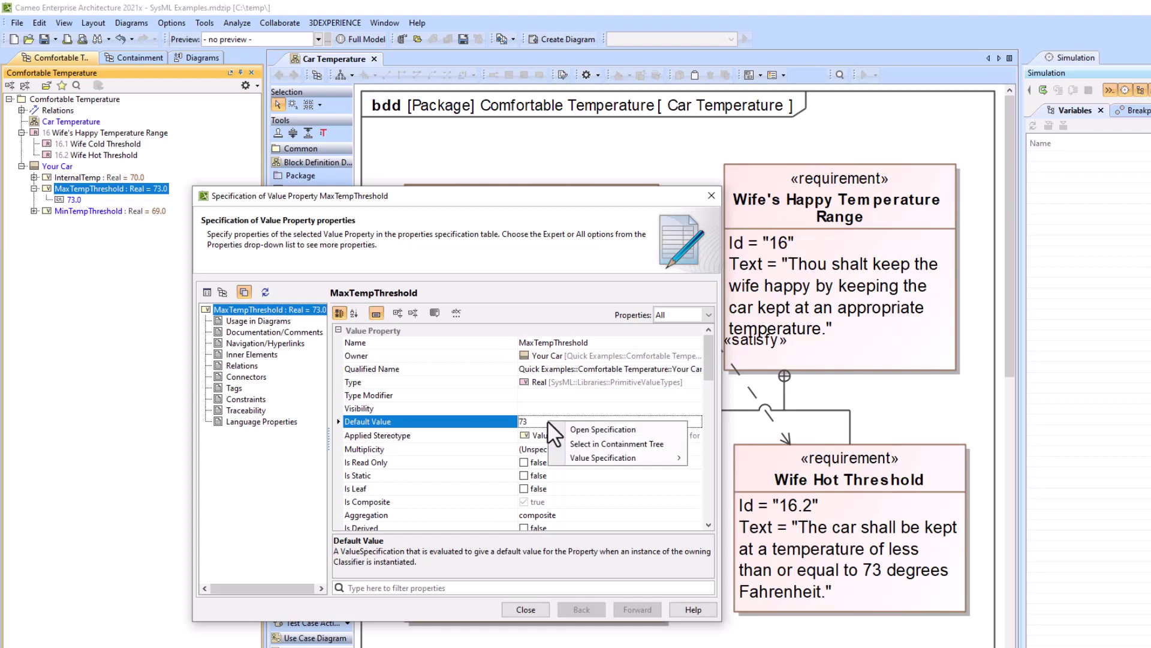
click(599, 443)
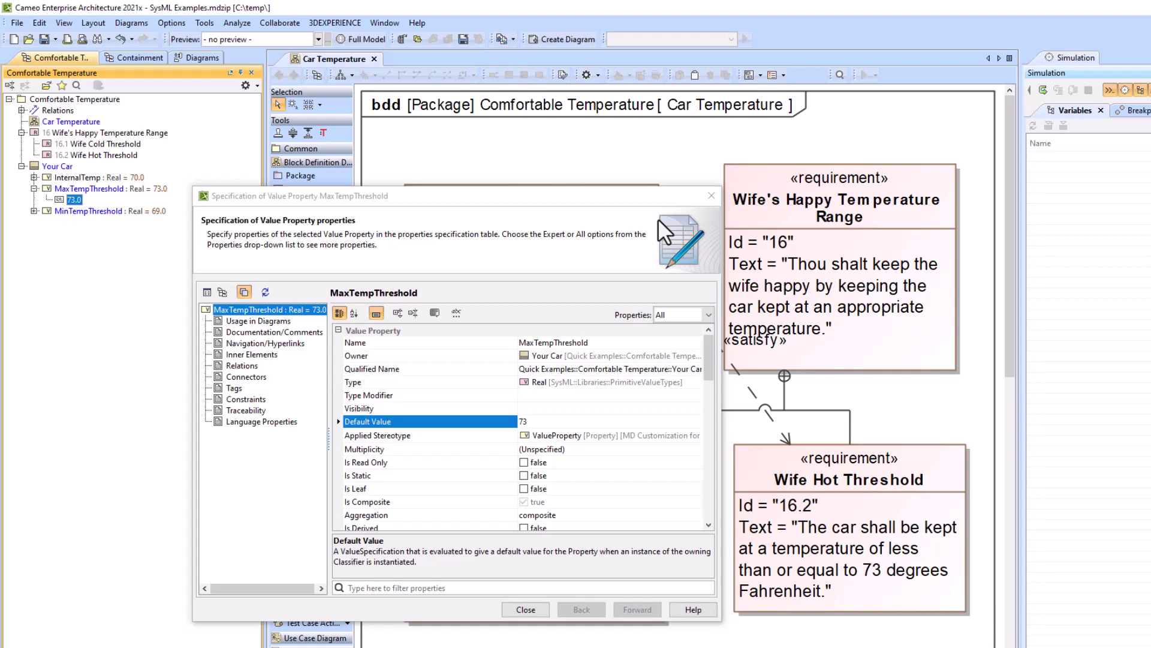
click(711, 197)
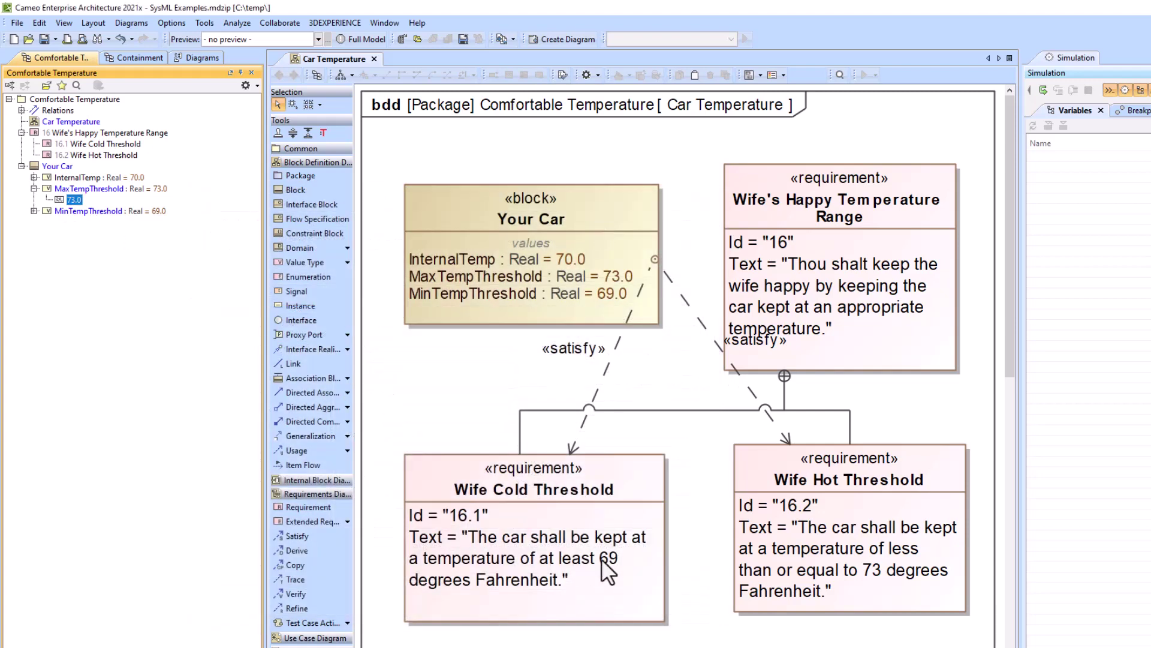
Step: Change MinTempThreshold's value to 69.1111 directly in the model tree
click(605, 570)
click(606, 570)
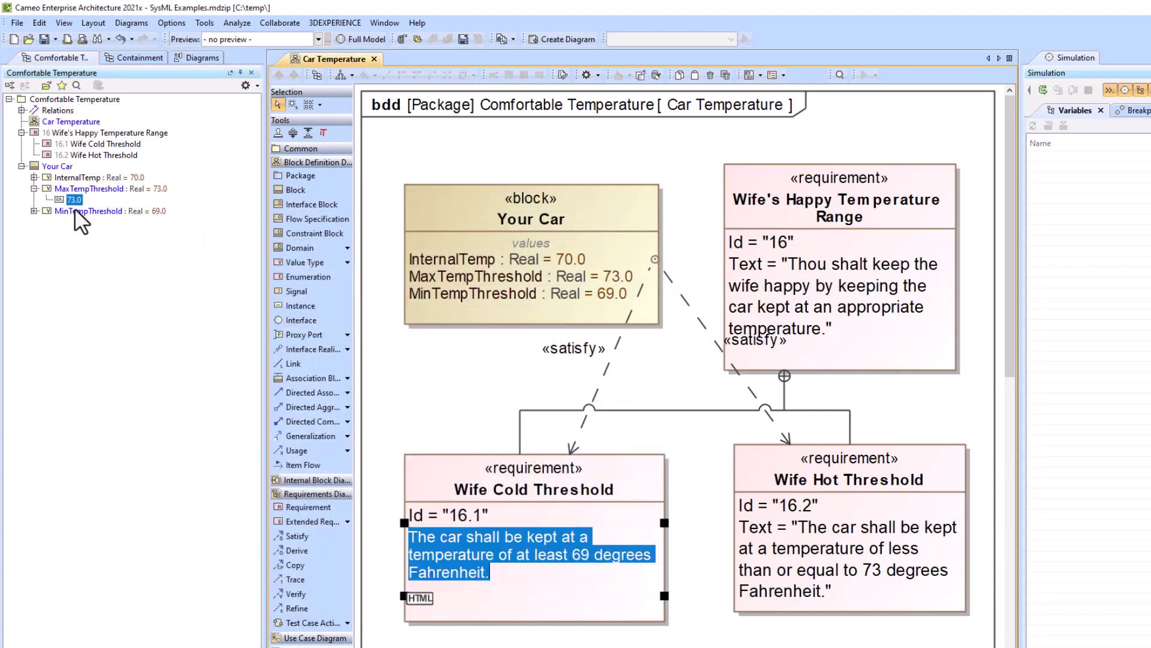
click(159, 211)
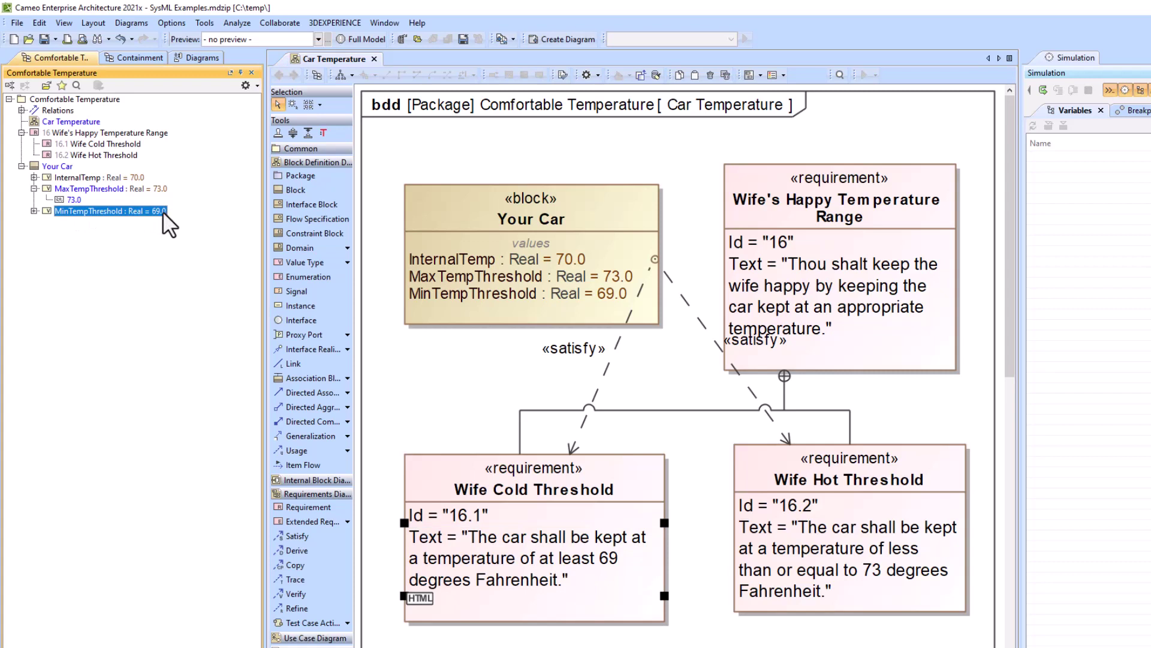
click(163, 211)
click(170, 211)
key(BackSpace)
text(11)
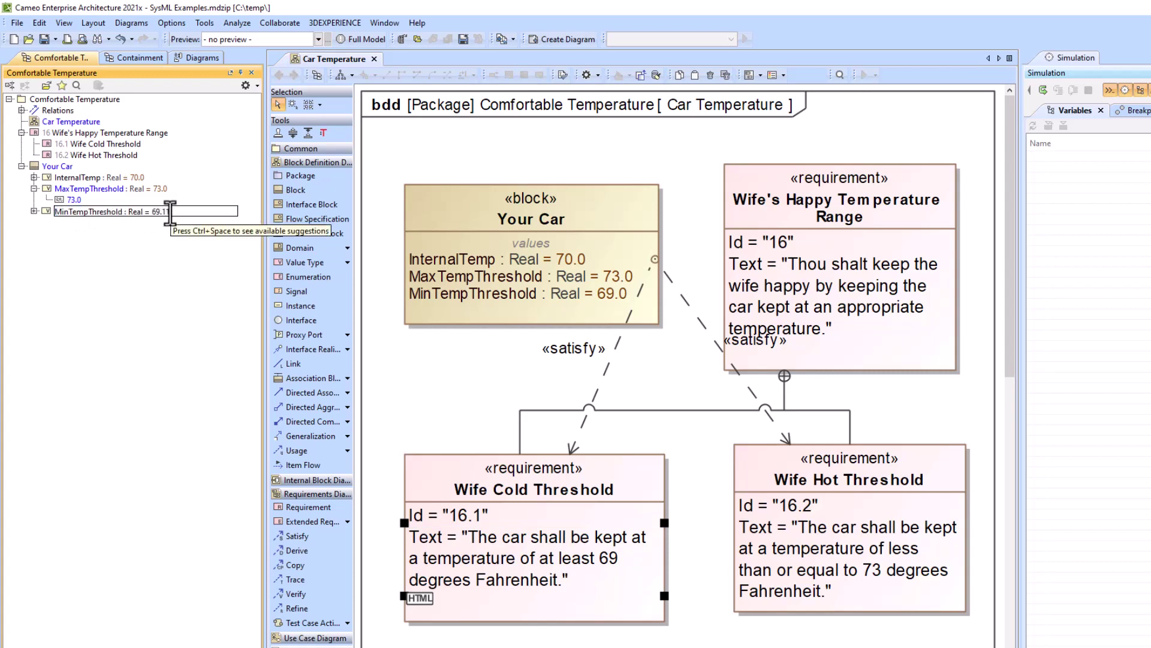
text(11)
key(Return)
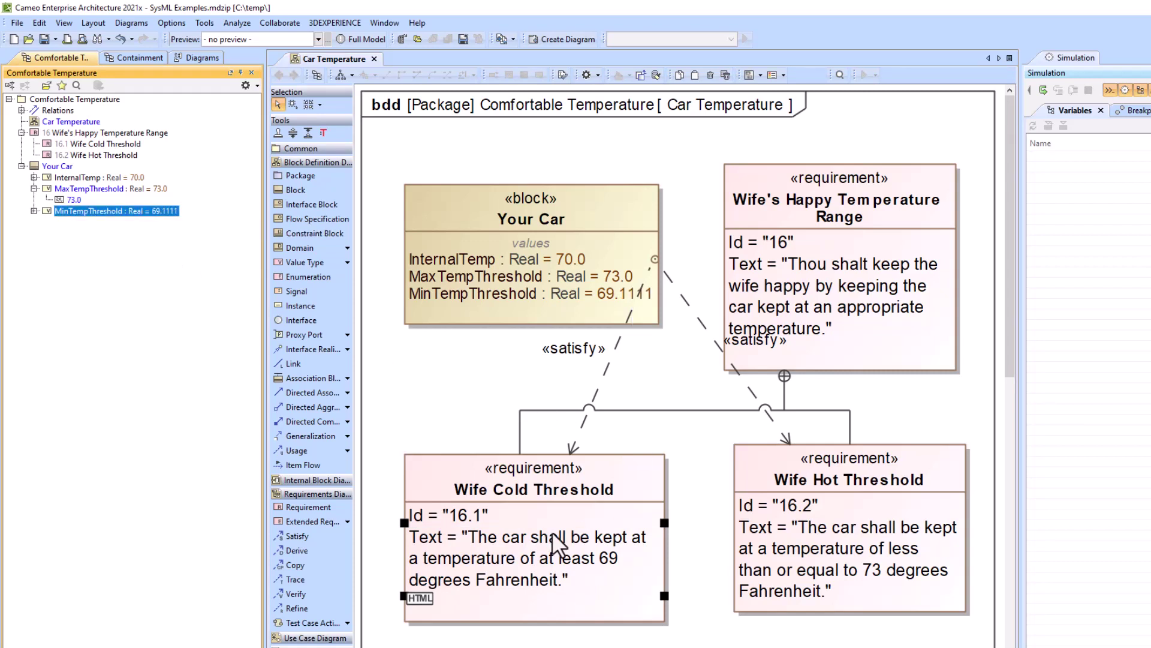
Step: Hyperlink the 69 in Wife Cold Threshold's text to the 69.1111 value element
click(603, 567)
click(582, 554)
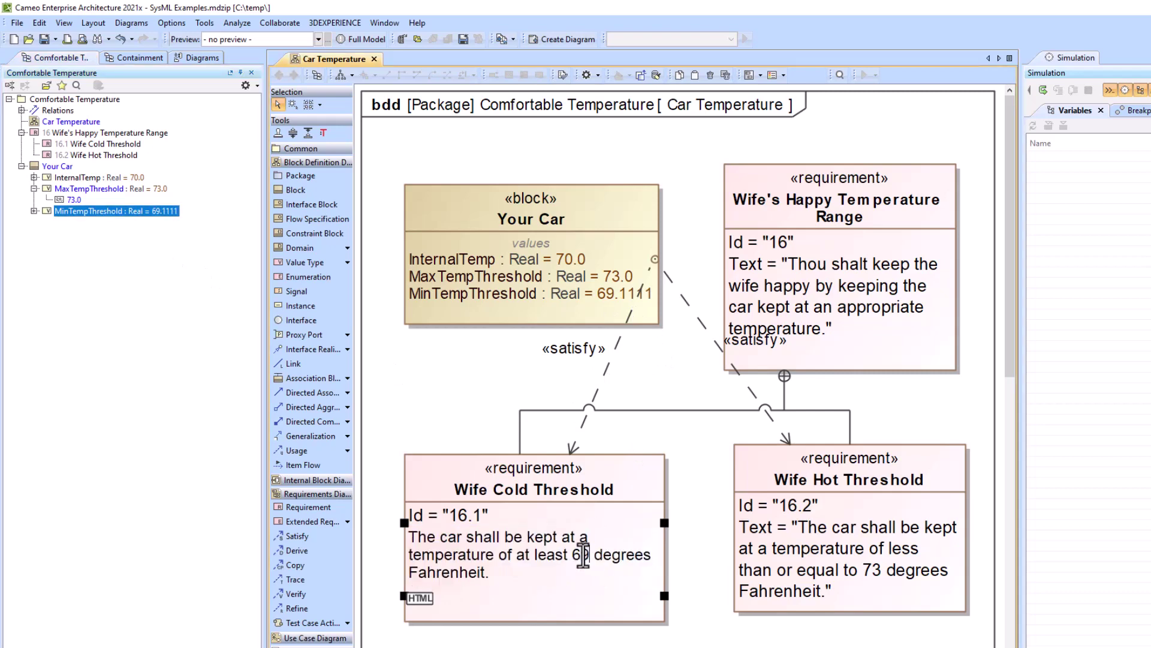
double_click(583, 554)
key(ctrl+k)
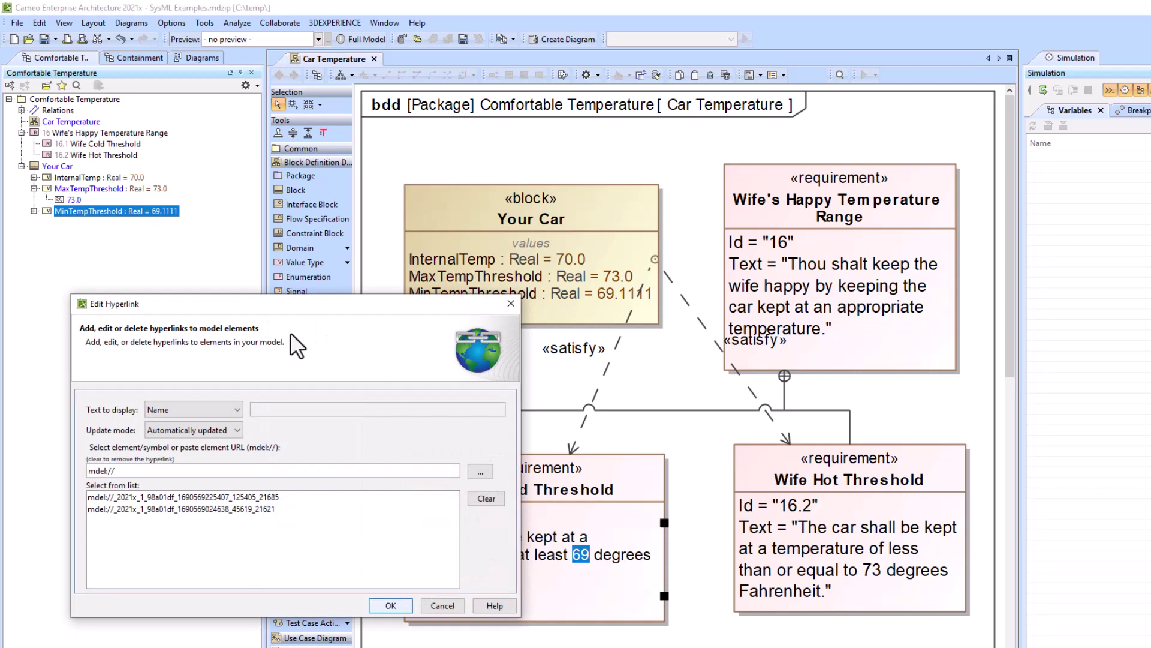
click(480, 471)
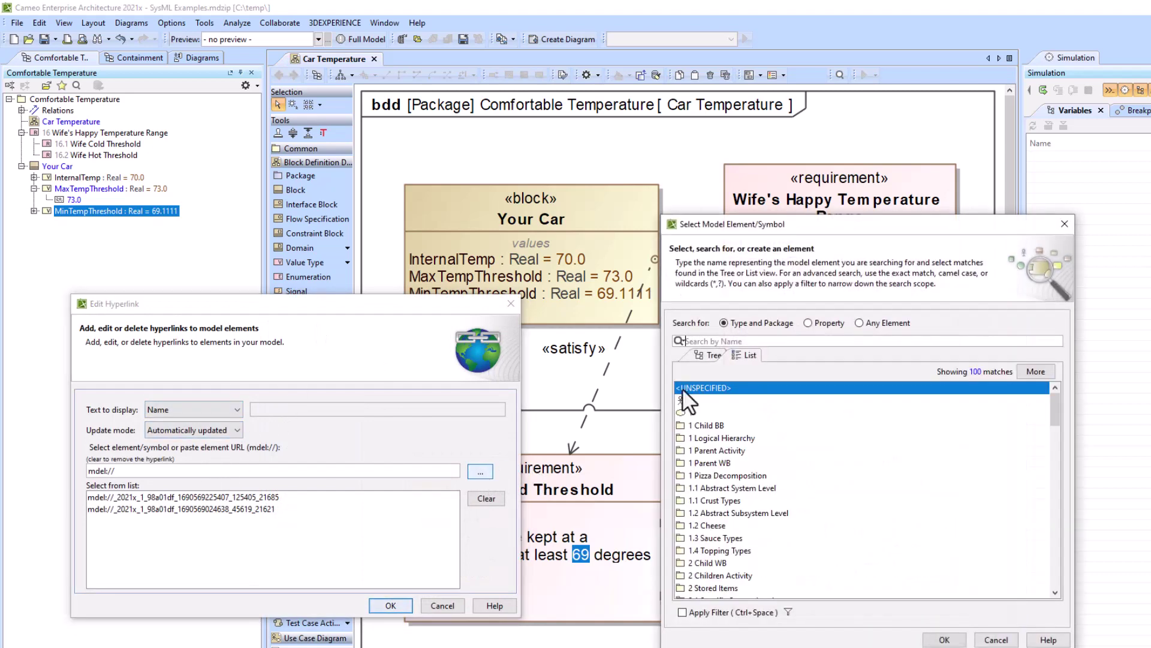
click(859, 323)
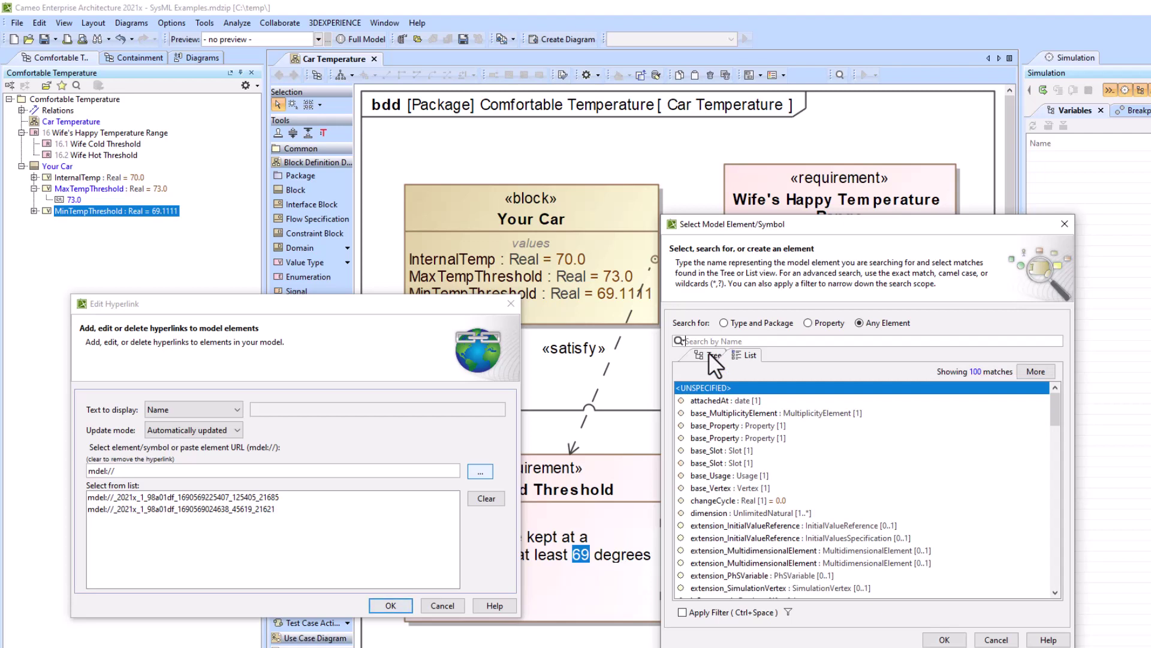
text(69.11)
click(700, 411)
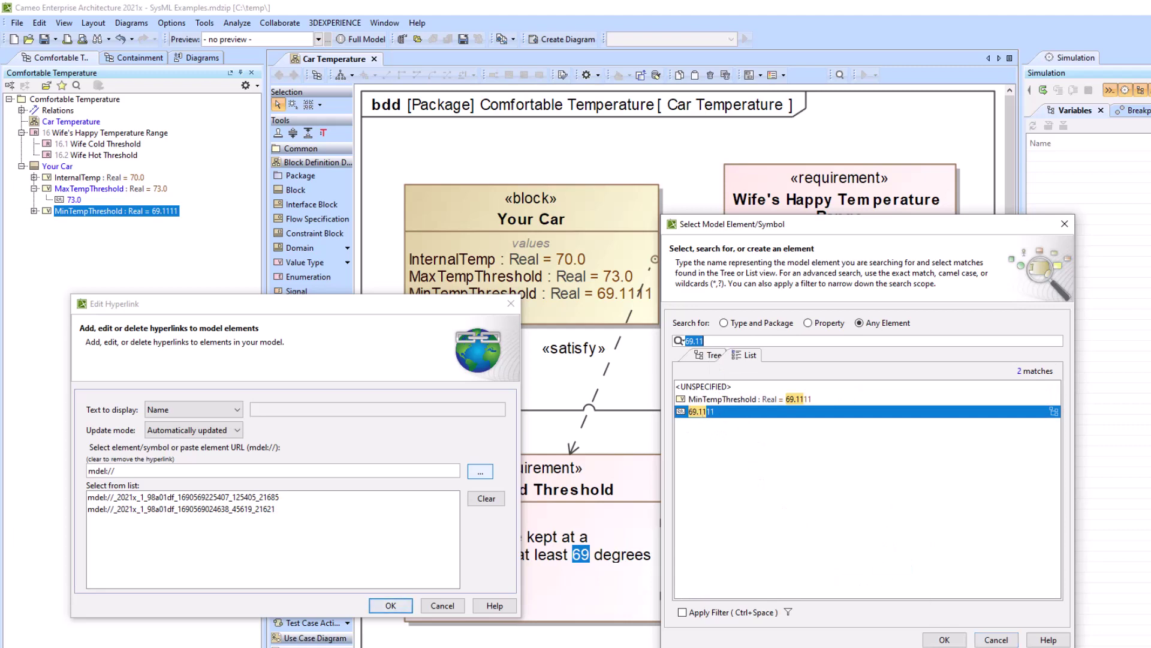
click(945, 639)
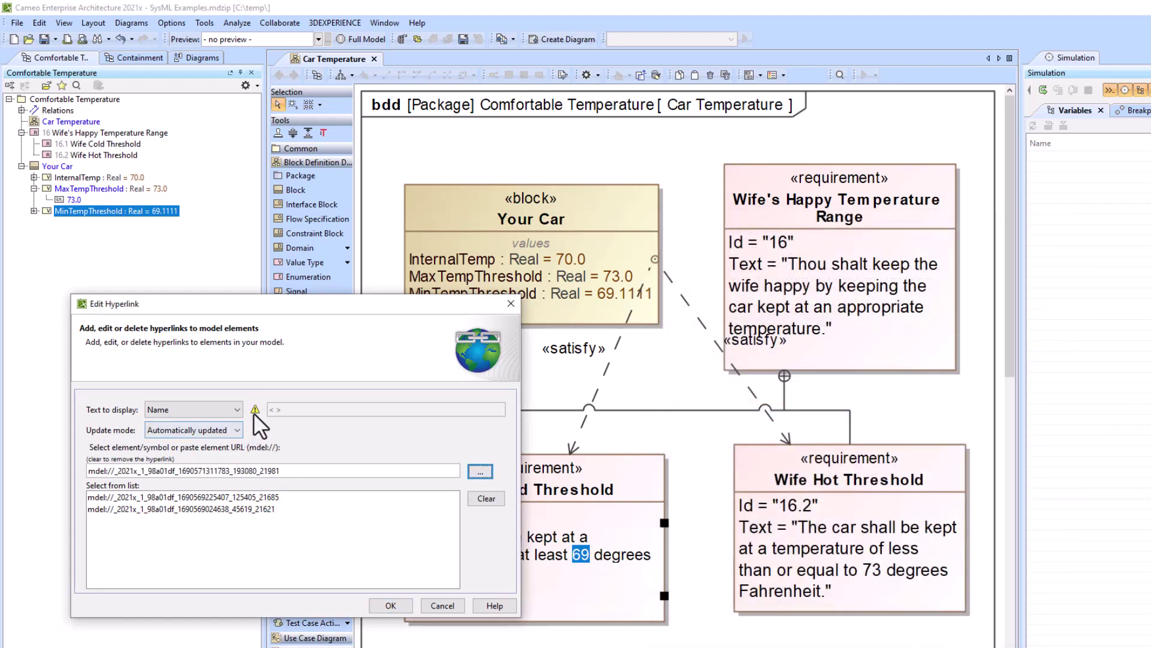
Step: Set the link to display the value text with update mode Automatically checked
click(231, 410)
click(213, 427)
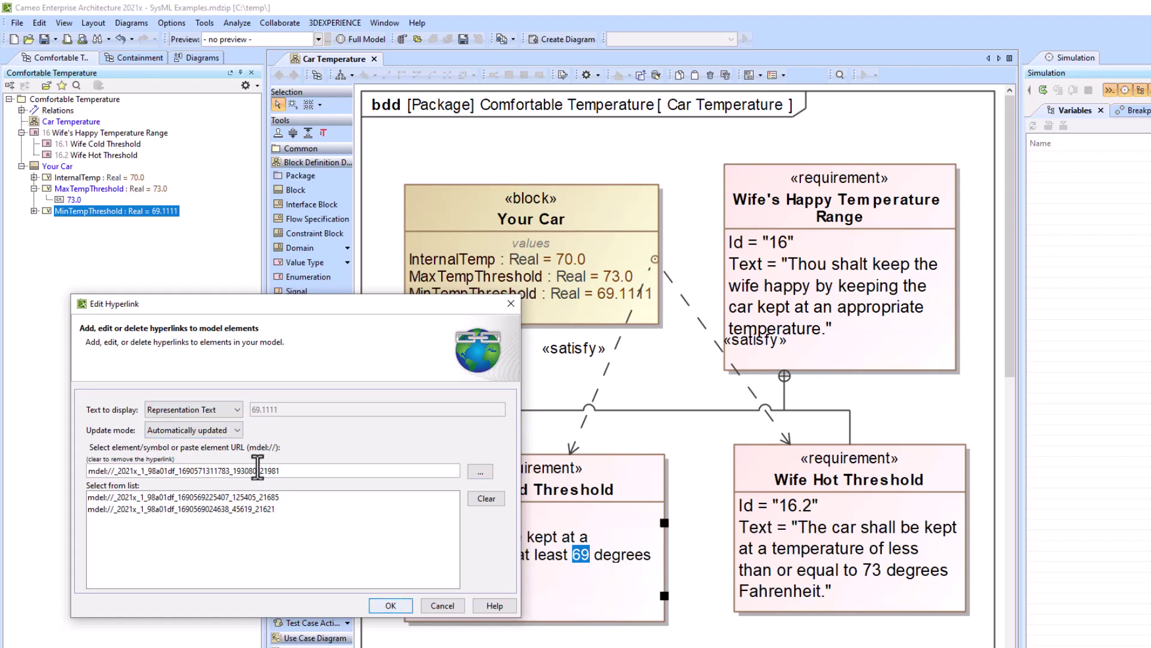
click(223, 430)
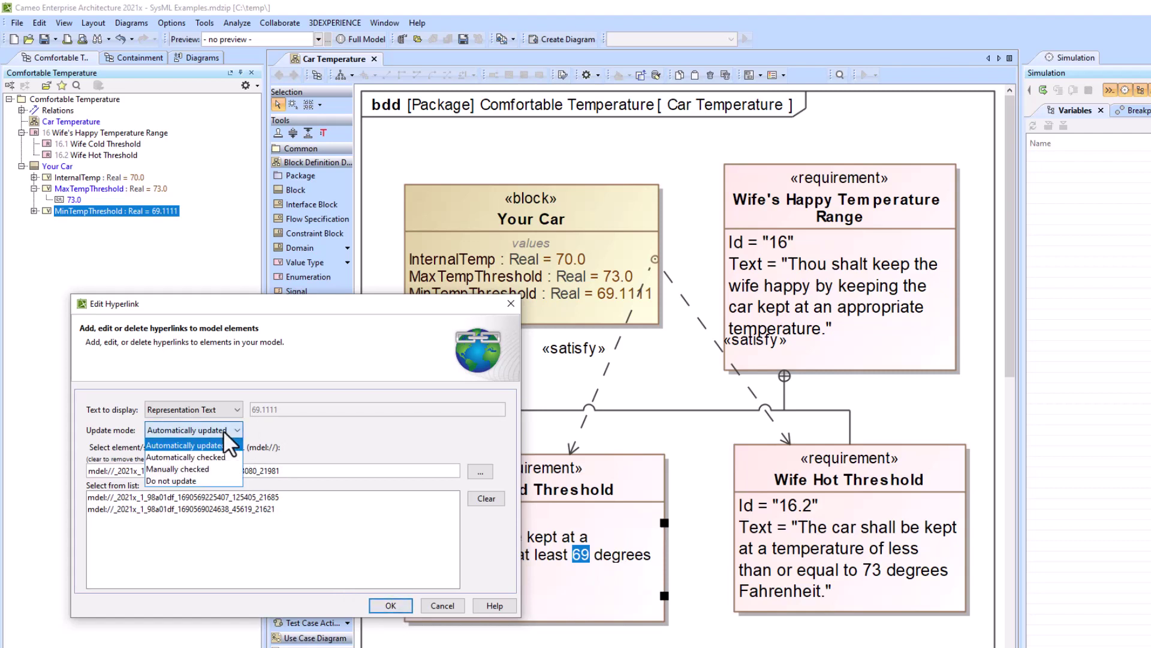
click(190, 457)
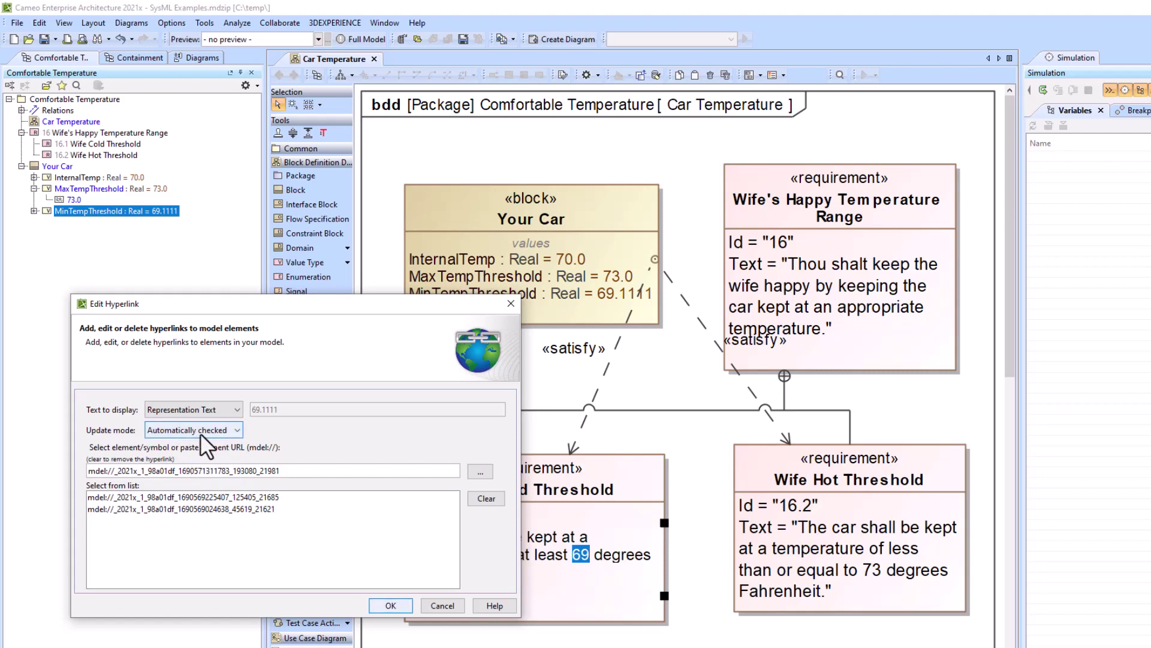
click(215, 431)
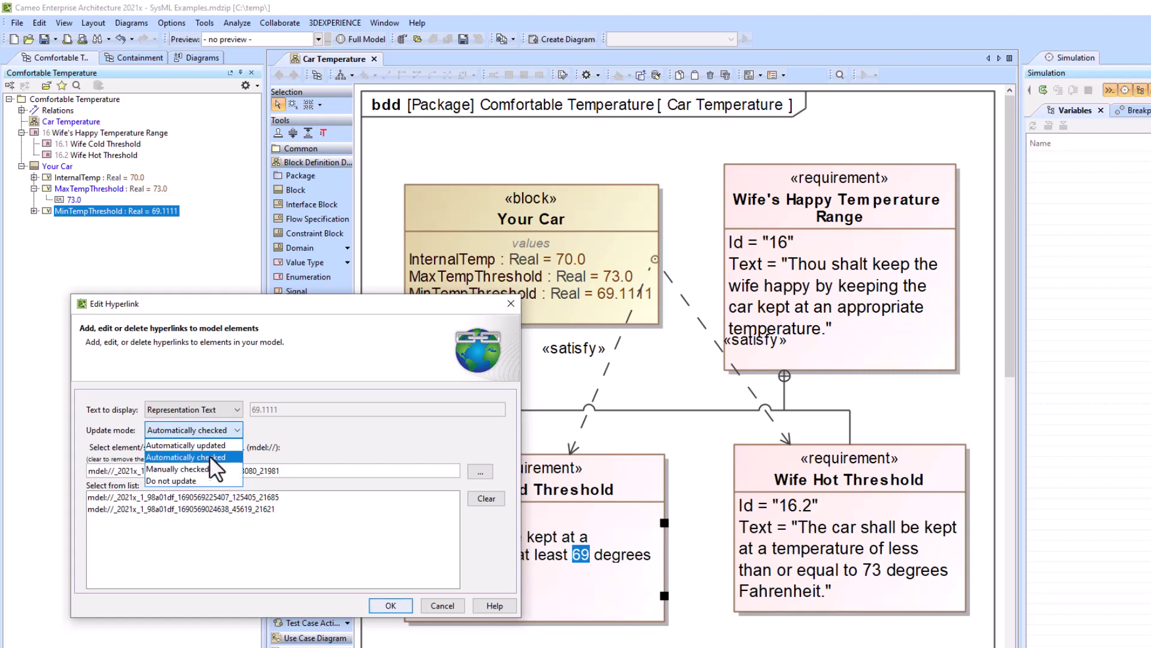
click(210, 455)
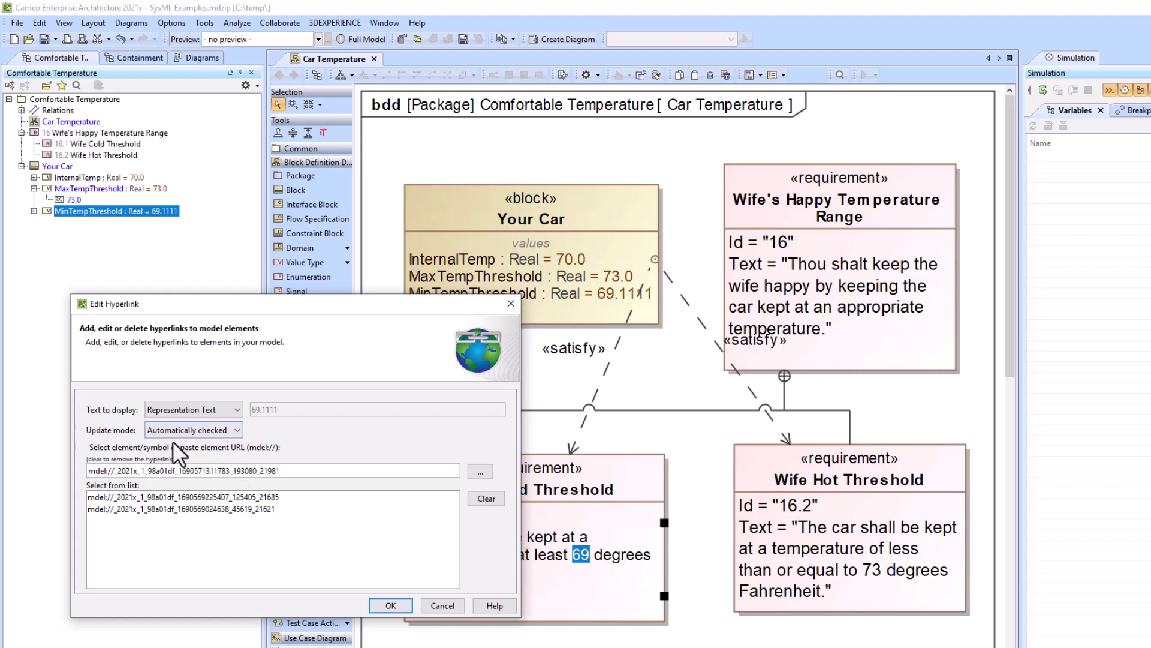
Step: Apply the hyperlink so the text shows 69.1111, then set MinTempThreshold's value to 70.2
click(387, 607)
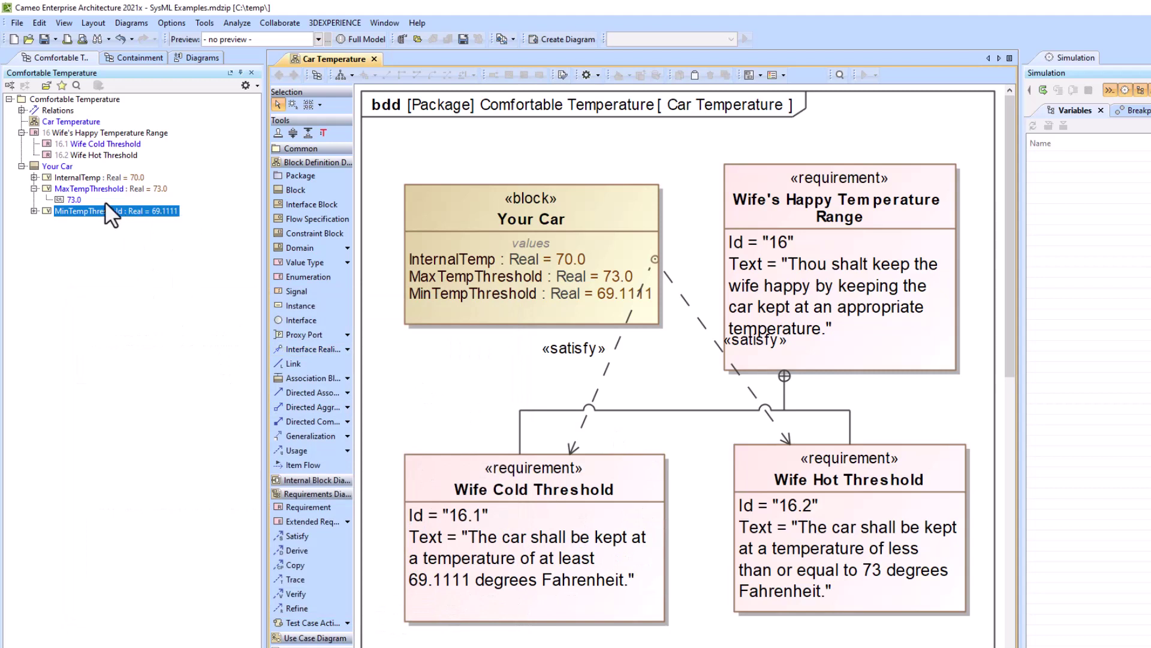
click(34, 210)
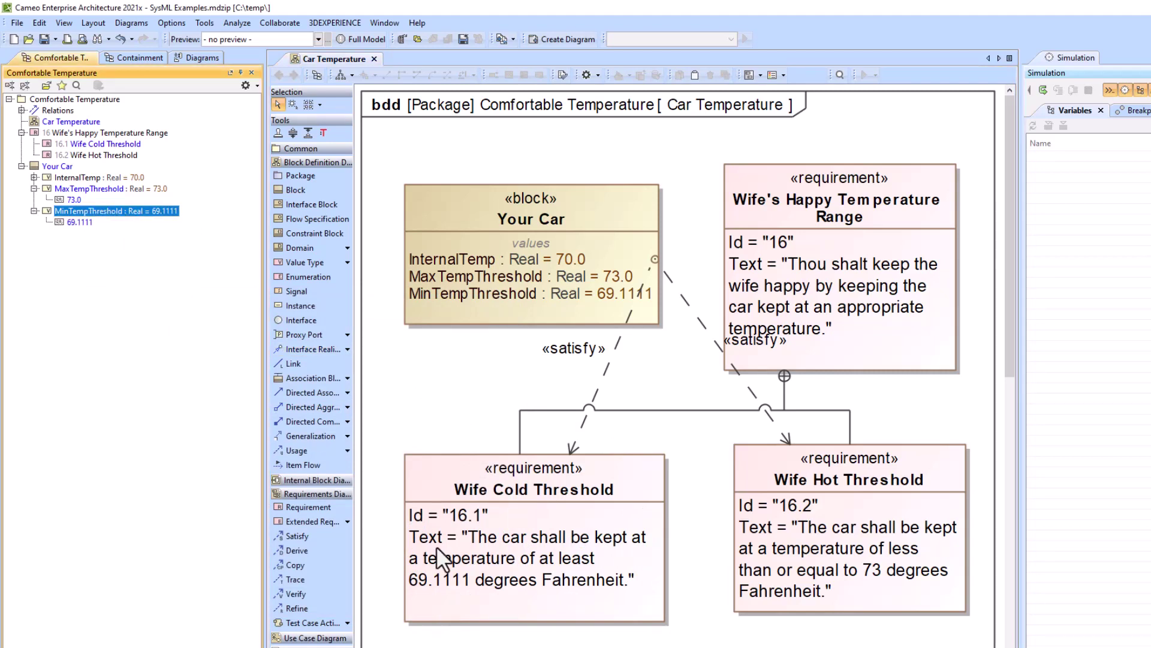
click(153, 211)
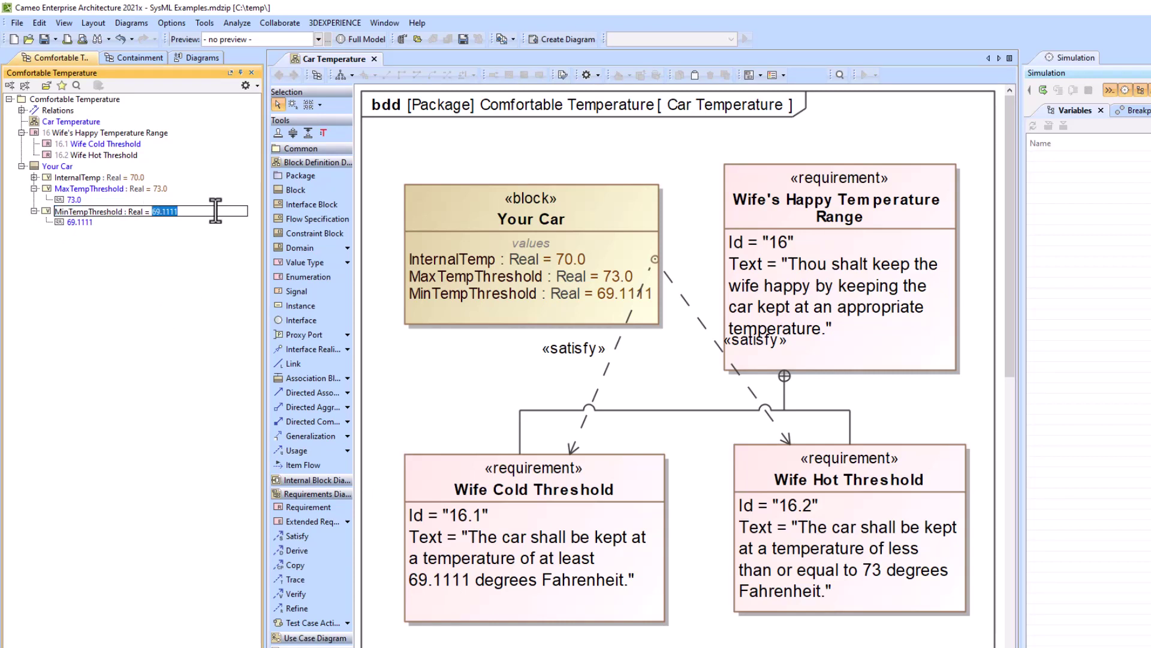
text(70.2)
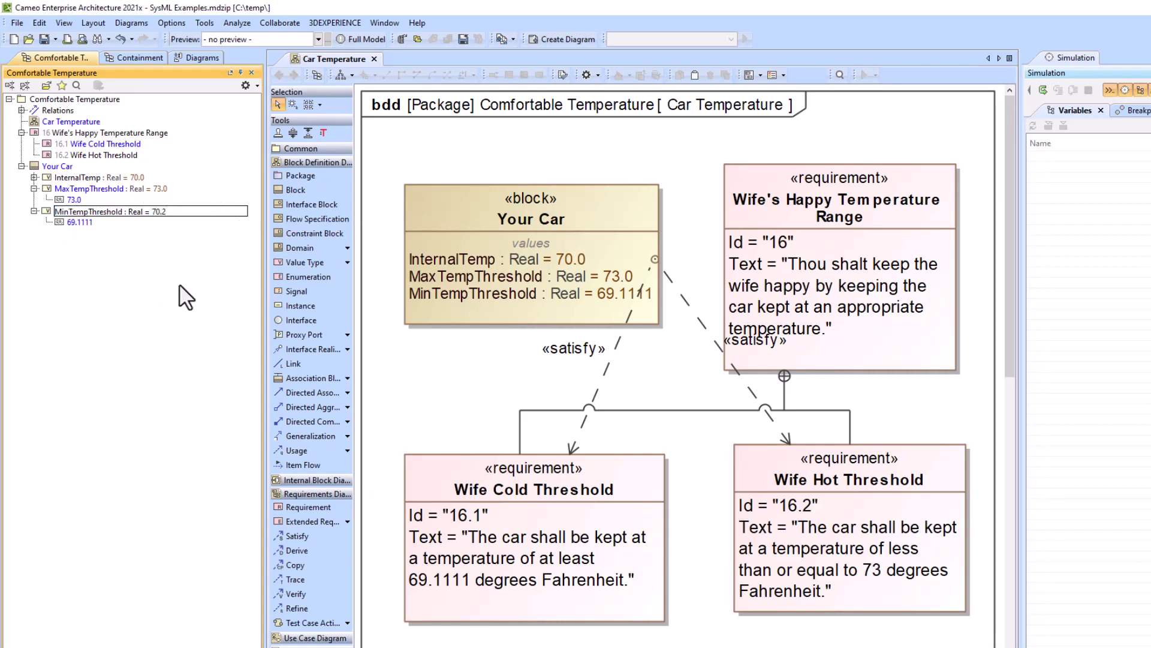
key(Return)
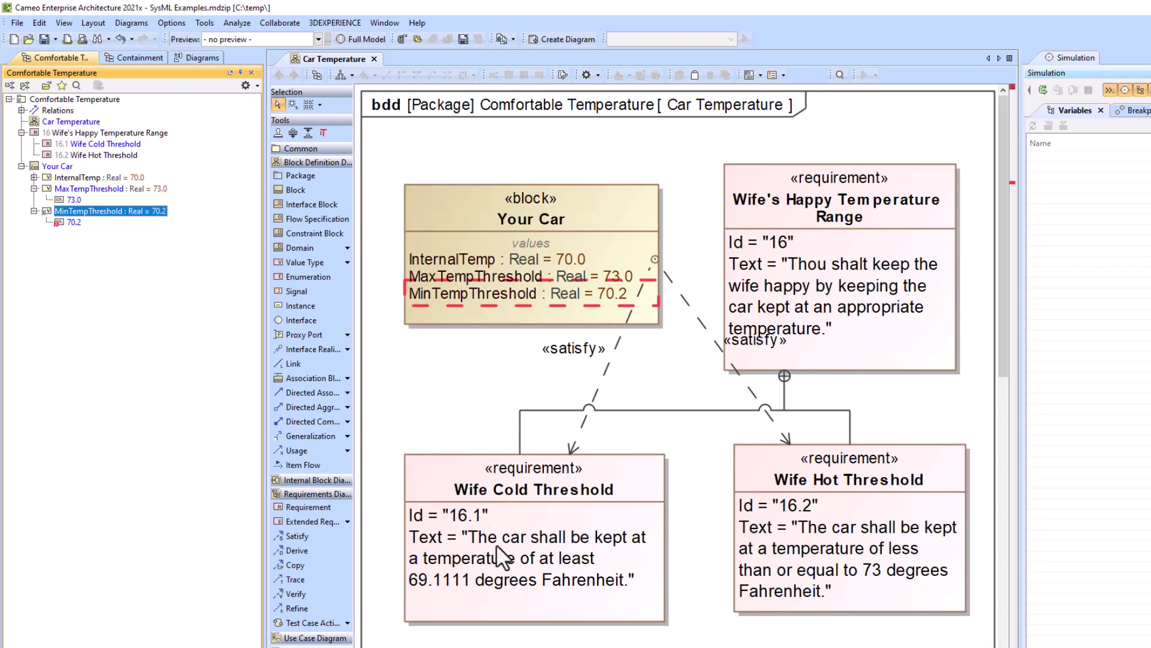
click(453, 591)
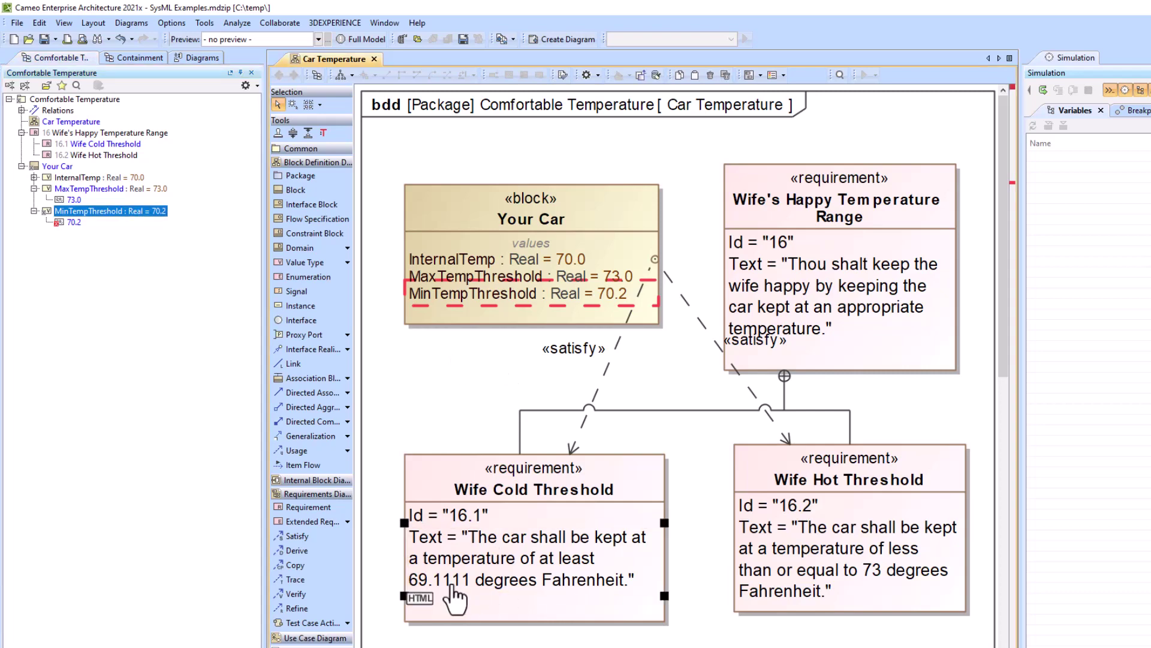
Step: Reconfirm the 69.1111 hyperlink as Automatically checked so the requirement text shows 70.2
double_click(453, 596)
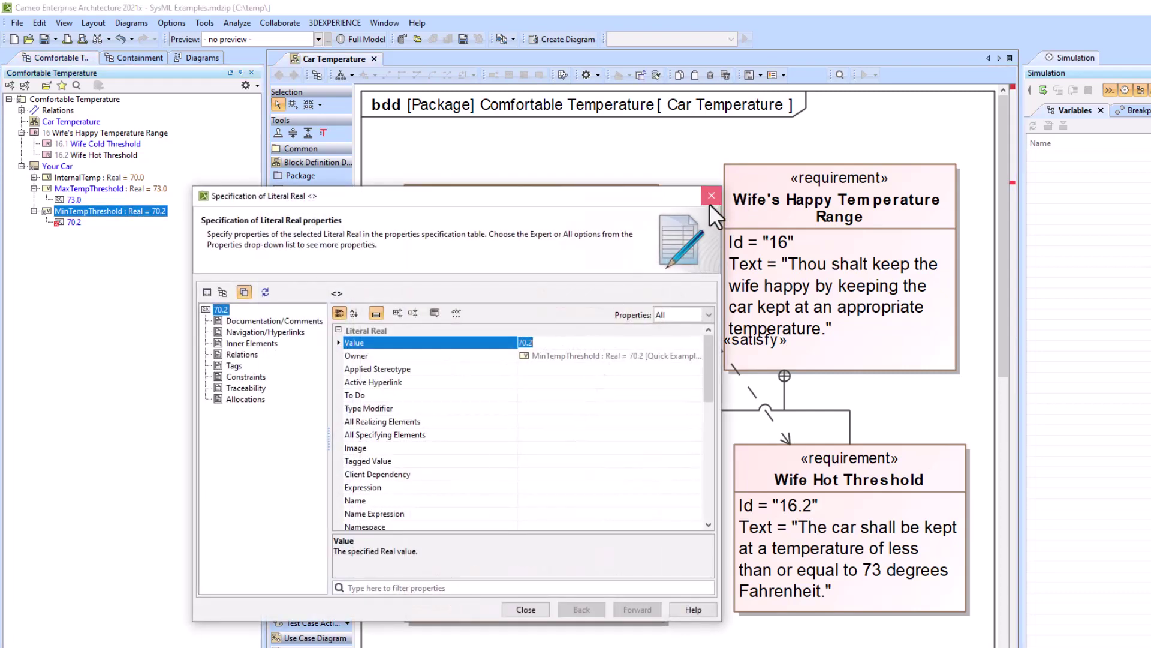
click(712, 198)
click(457, 597)
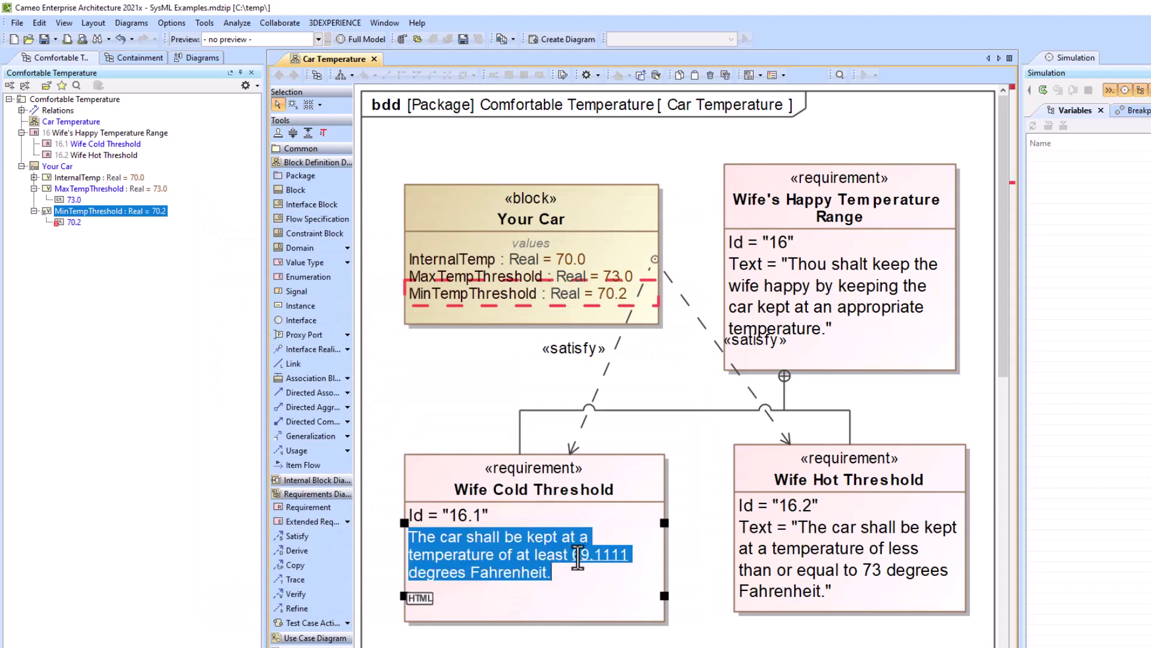
drag(575, 558, 627, 556)
key(ctrl+k)
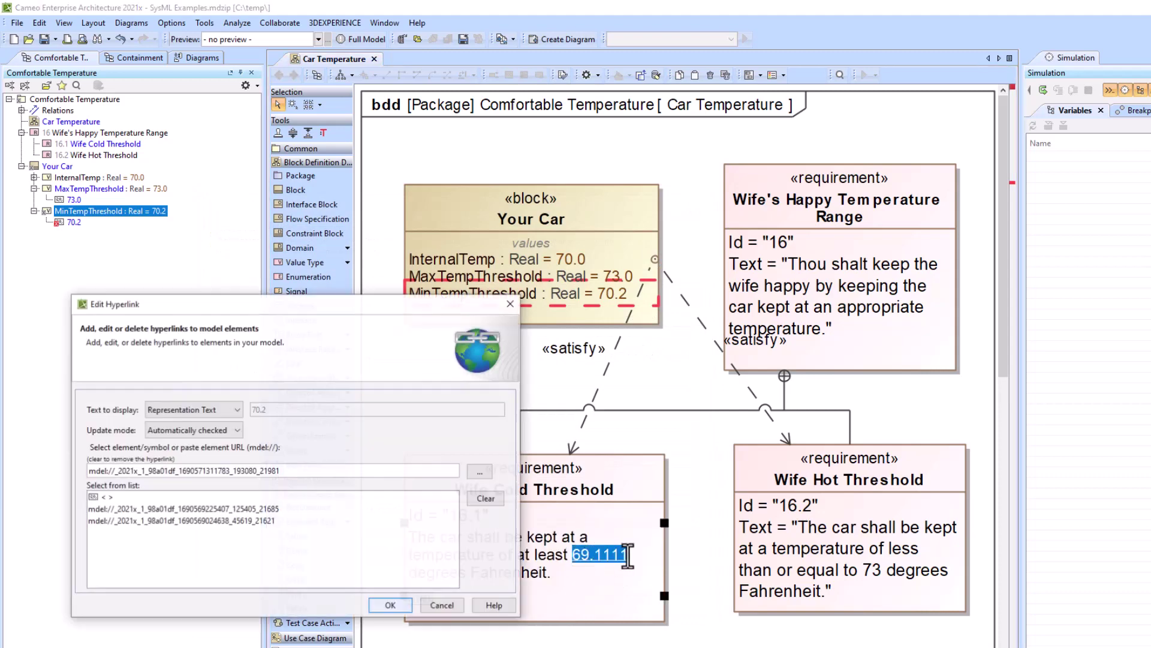
click(232, 431)
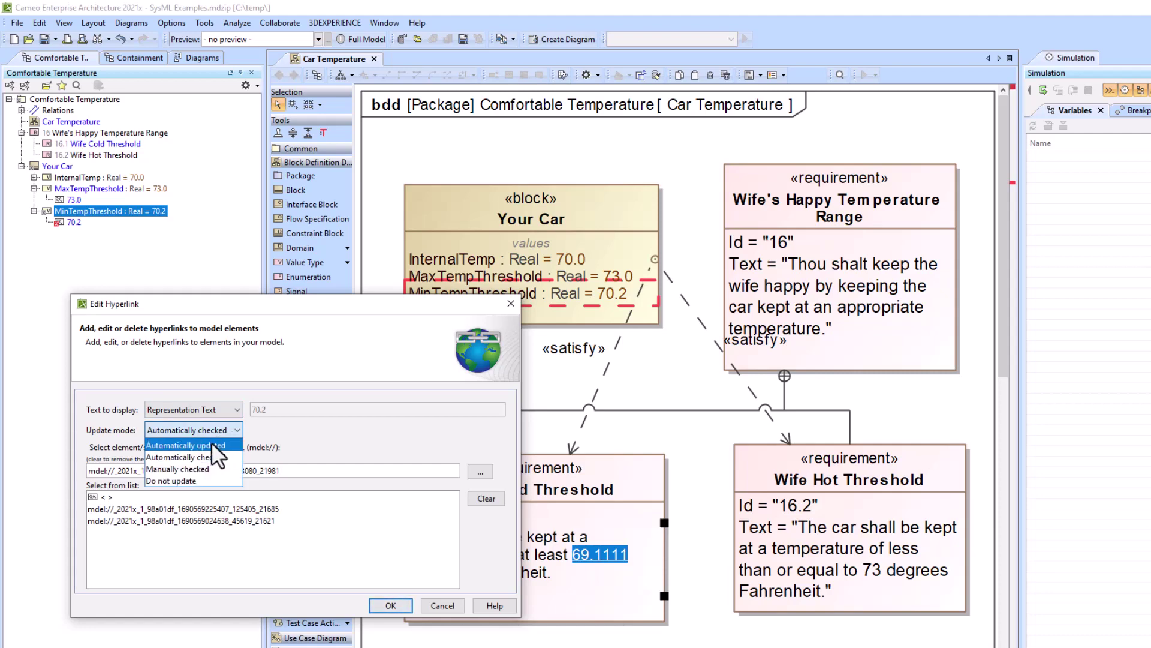
click(210, 458)
click(393, 605)
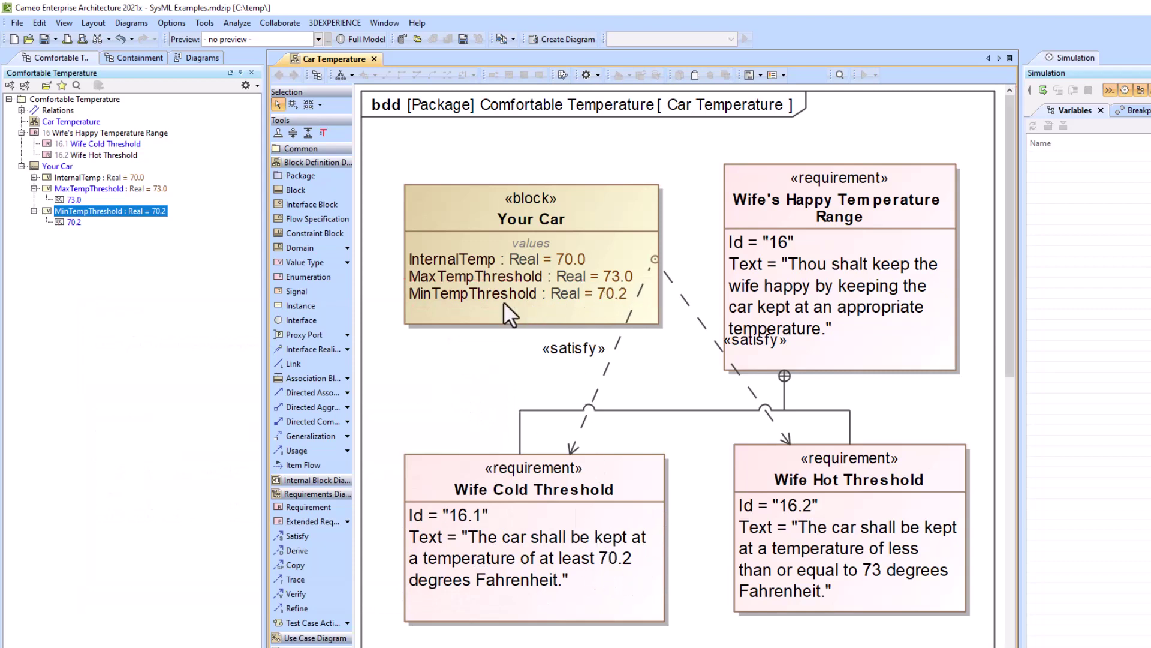
Step: Change MinTempThreshold's value to 71.8 and bring up fix options for the flagged value on Your Car
click(134, 233)
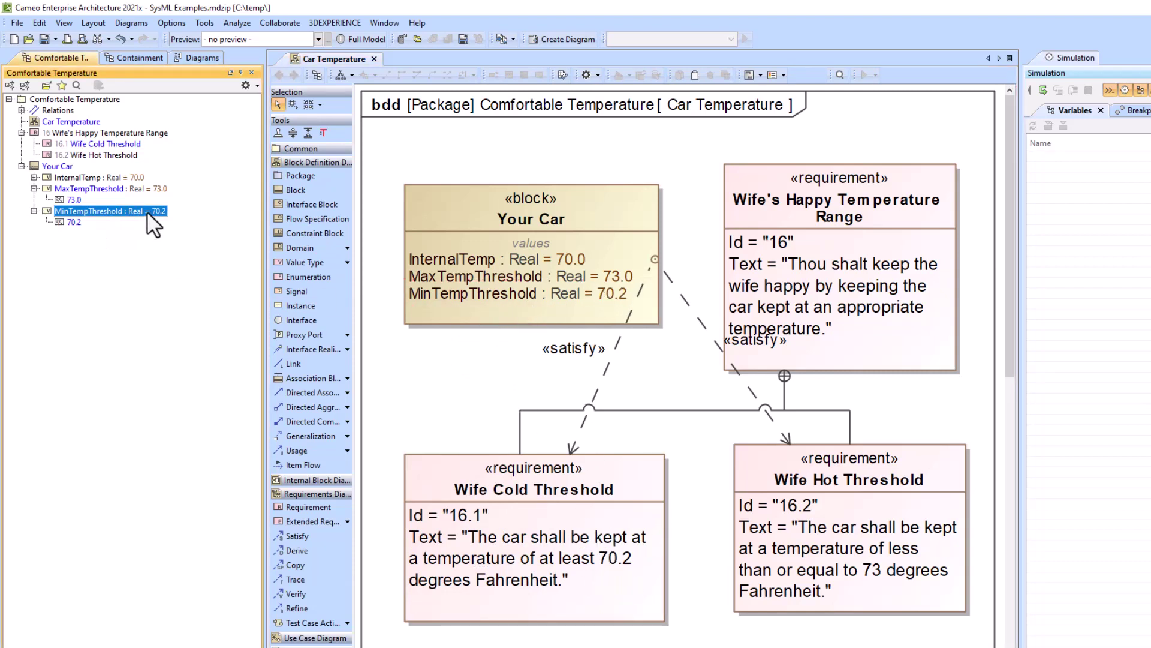
click(154, 211)
double_click(160, 212)
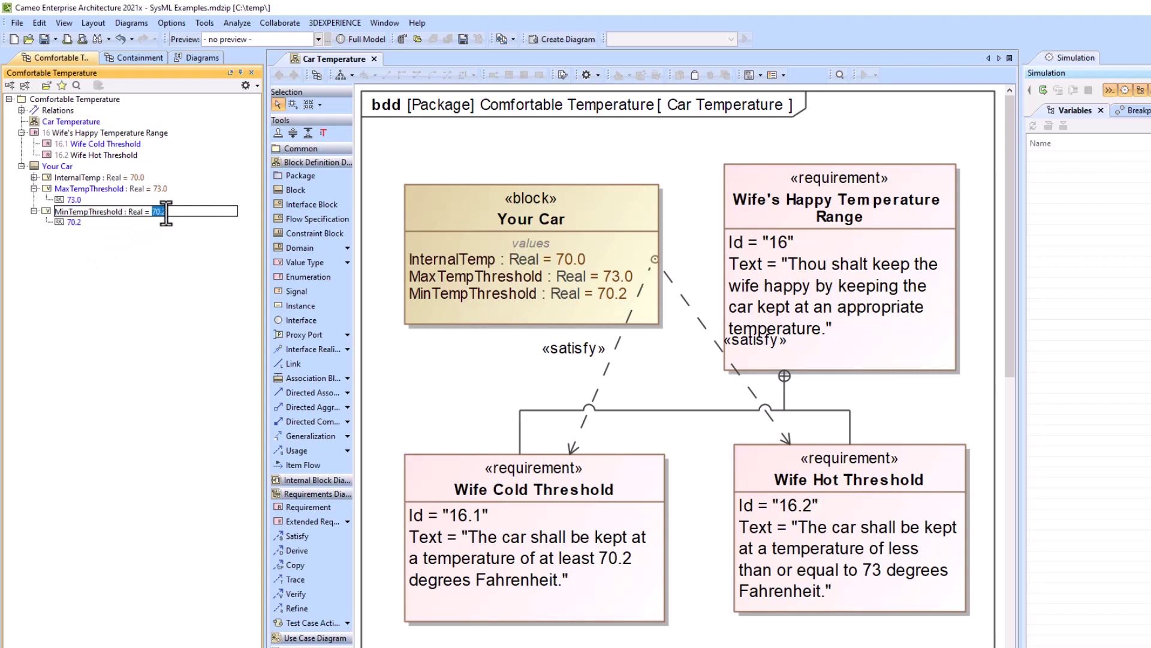
text(71.8)
click(467, 365)
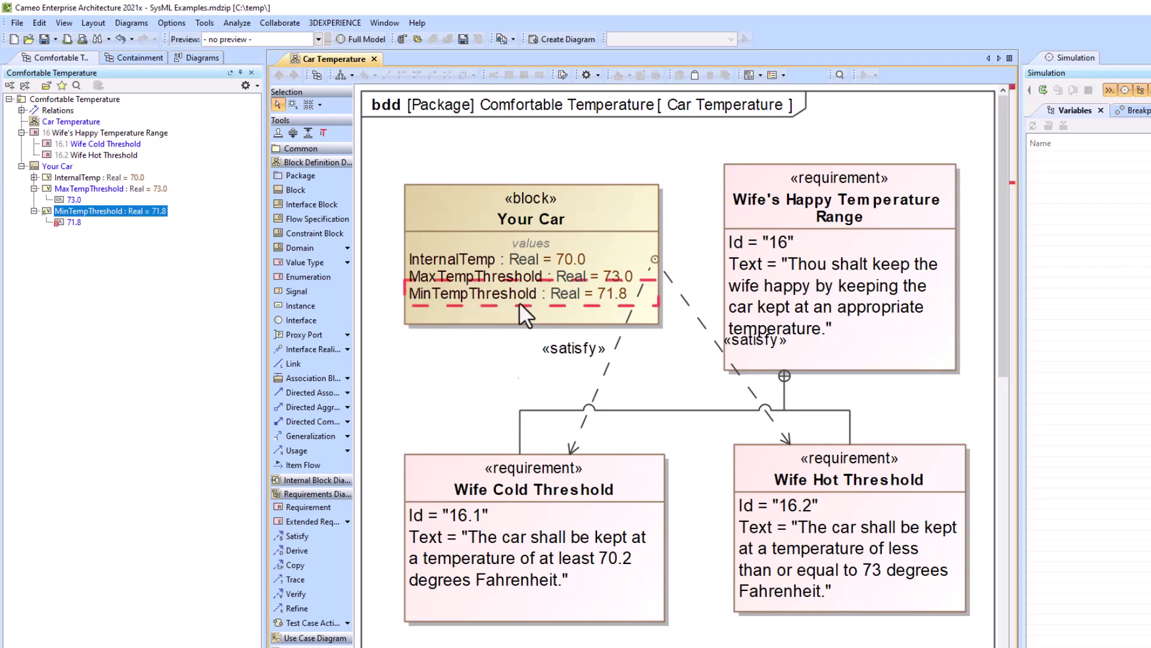
click(583, 297)
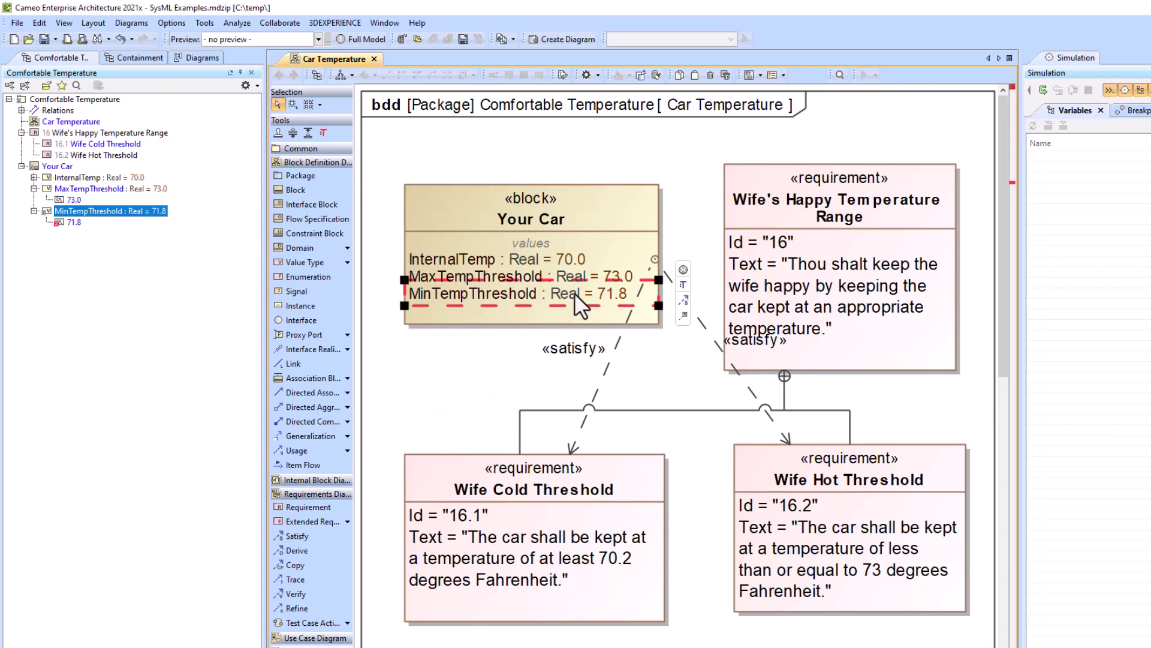
click(683, 269)
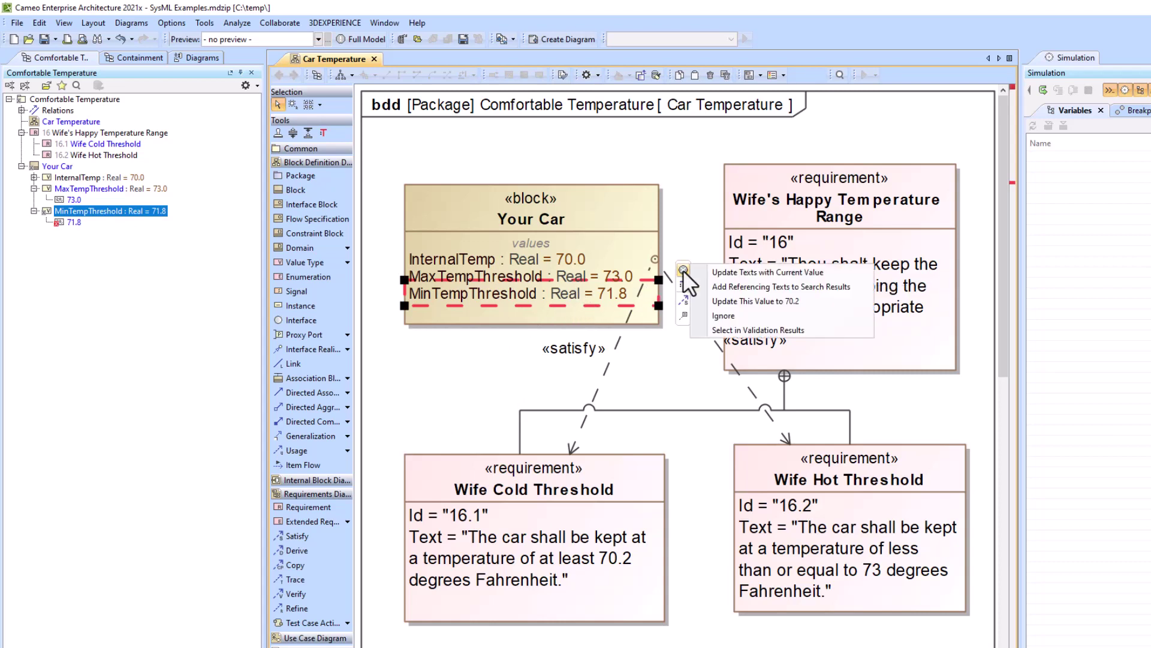
Step: Update the requirement text to 71.8 and relink that number with Automatically updated mode
click(736, 272)
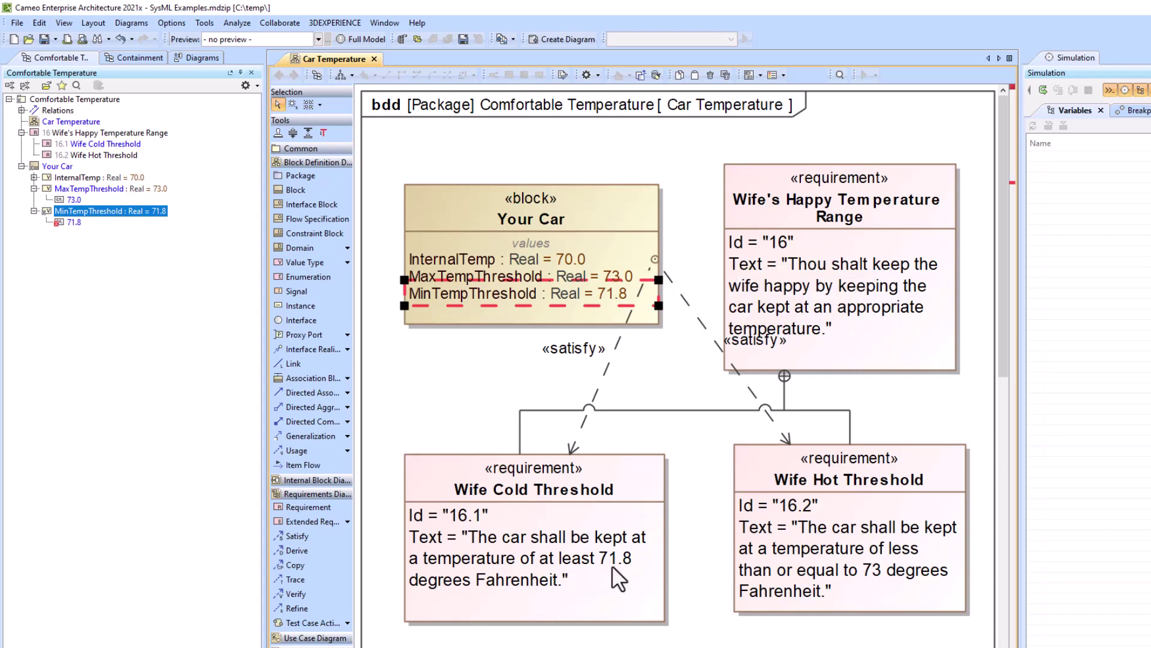
click(462, 394)
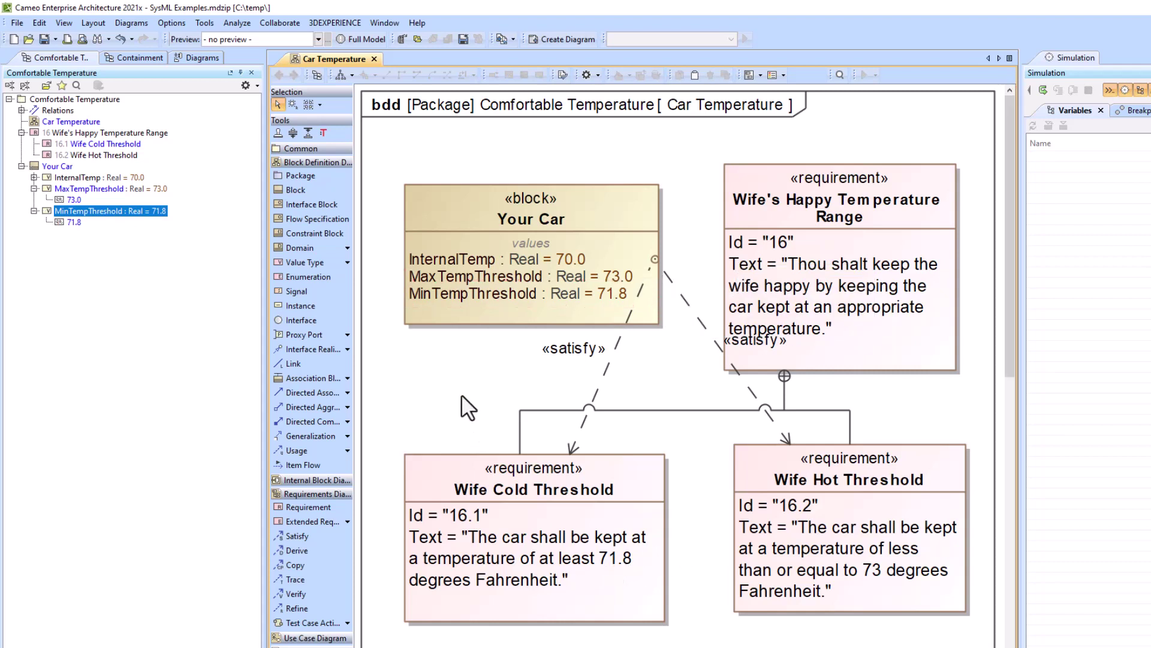
click(596, 560)
double_click(585, 554)
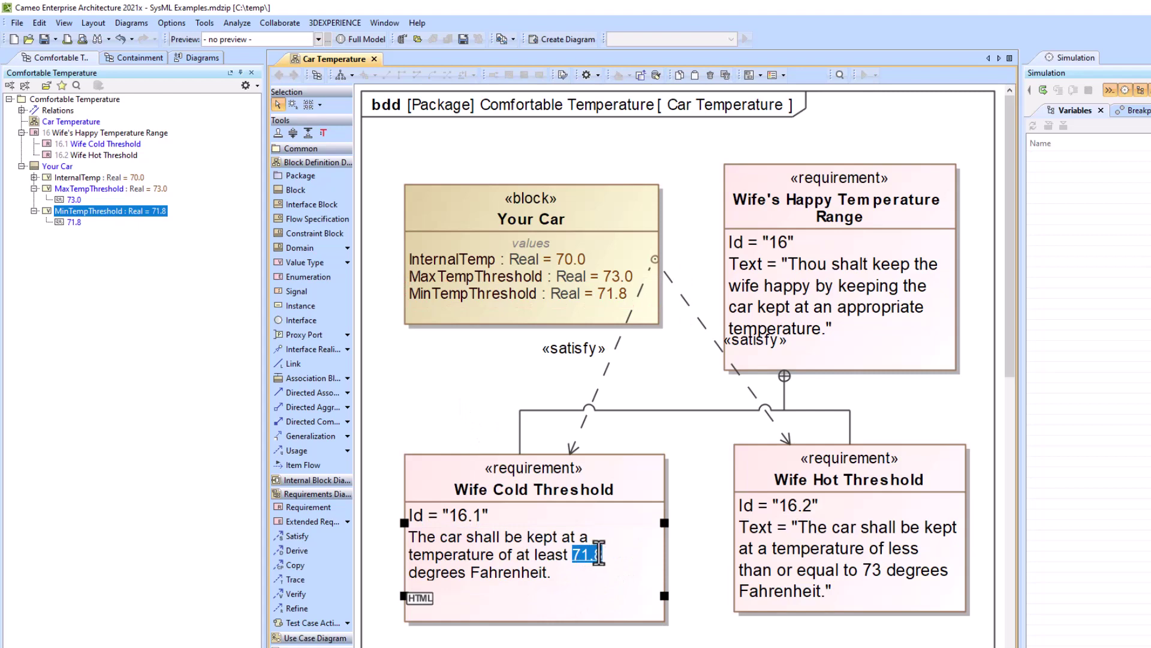
key(ctrl+k)
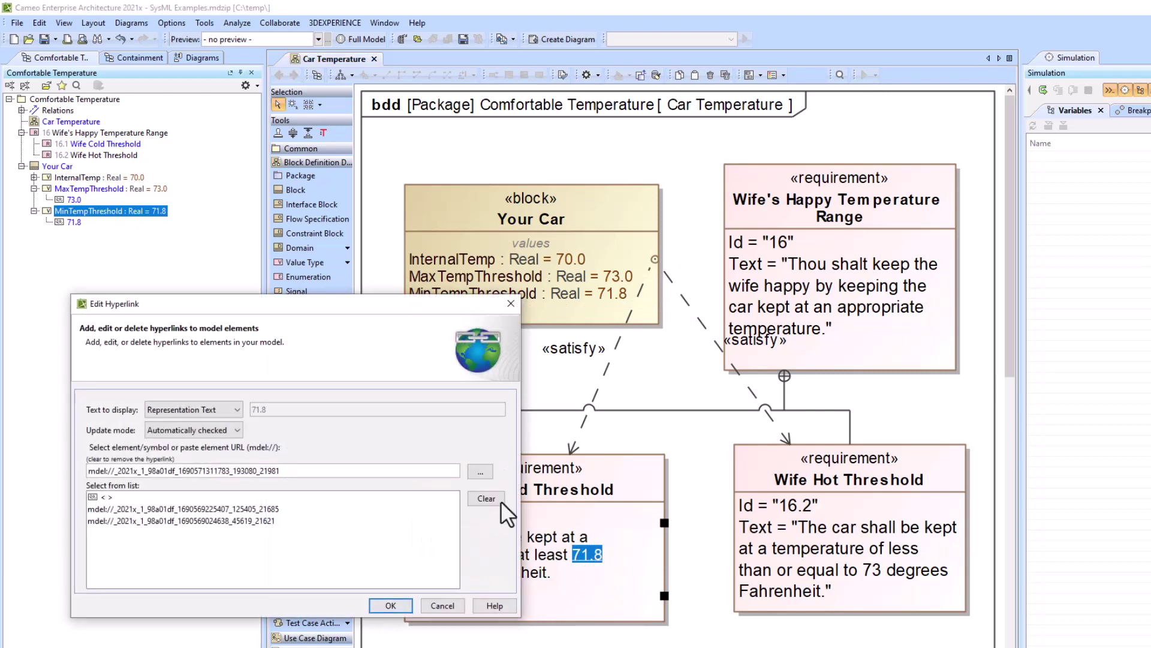
click(228, 429)
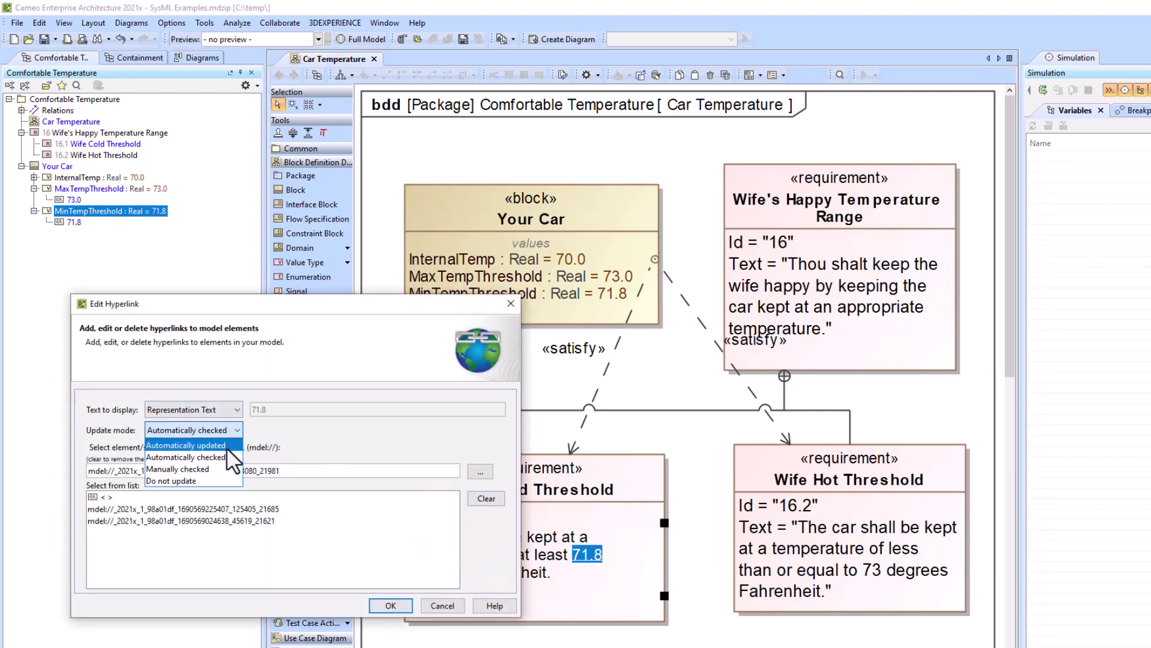
click(225, 448)
click(390, 605)
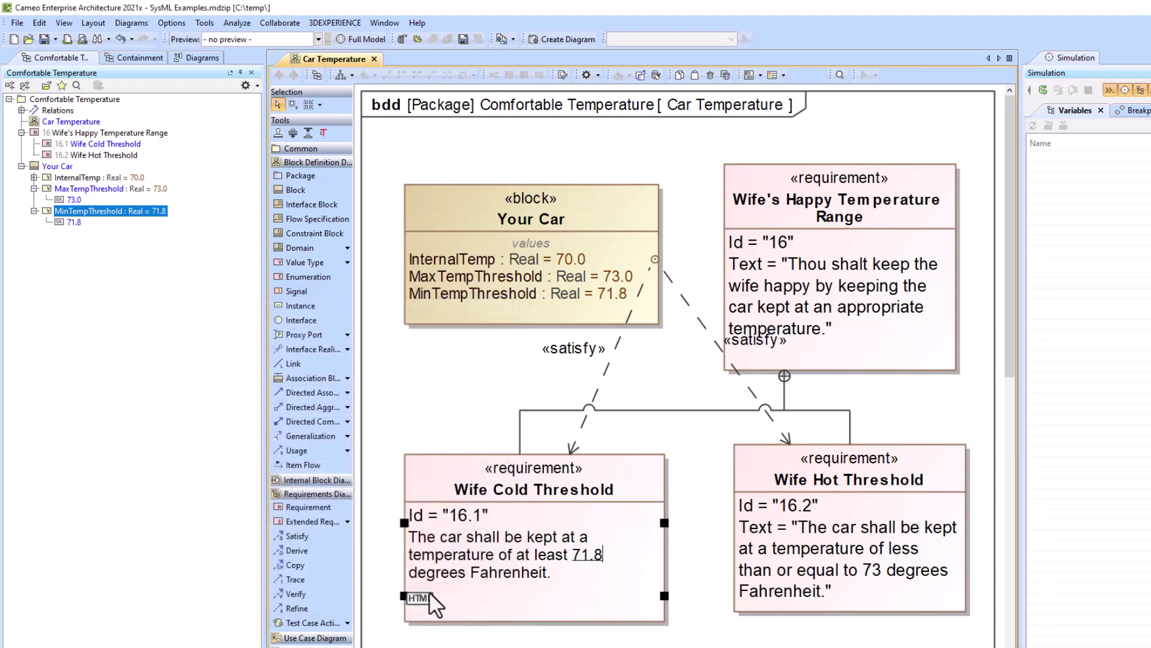
click(656, 434)
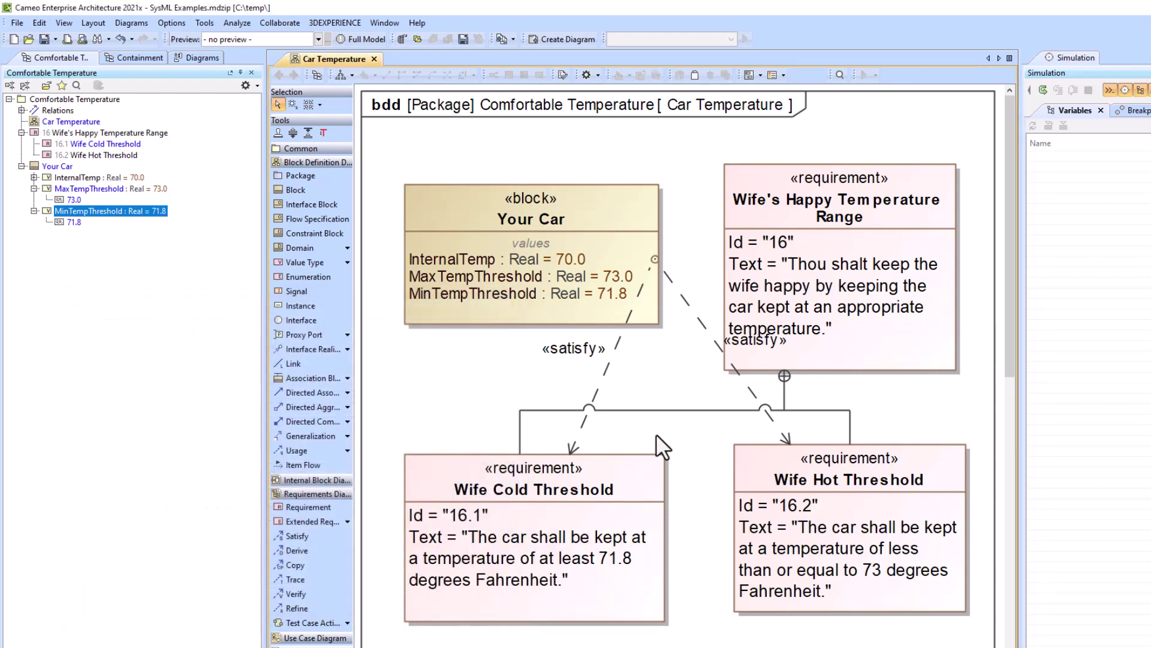
Step: Change MinTempThreshold's value from 71.8 to 73.9 in the model tree
click(153, 210)
click(155, 211)
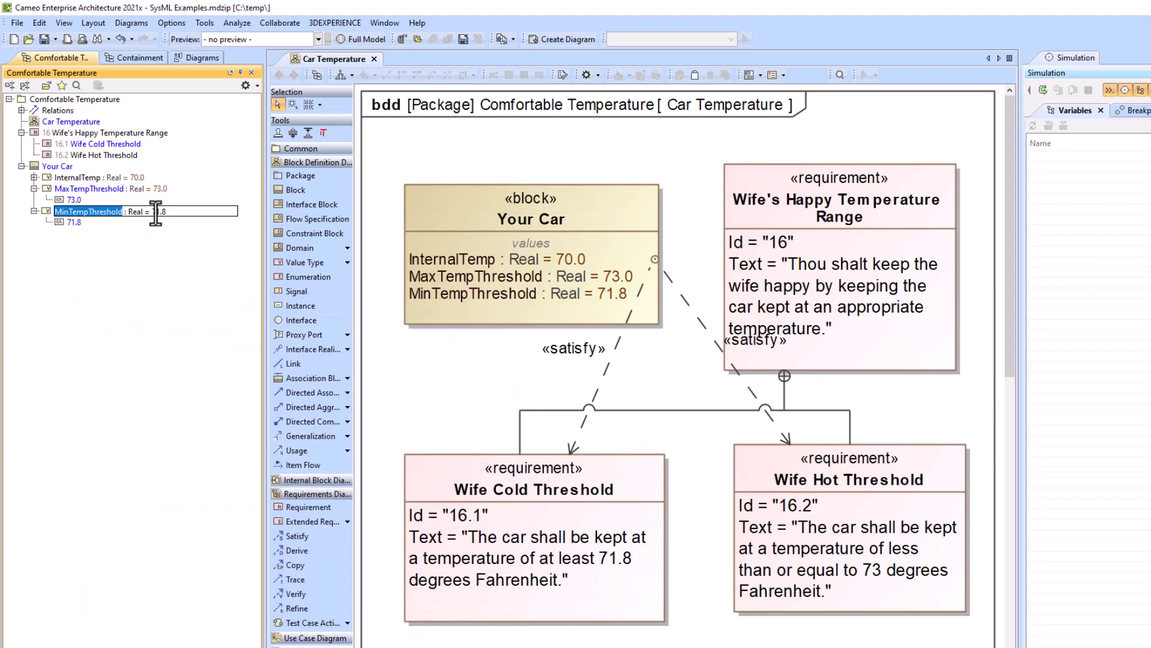
drag(156, 213, 173, 213)
text(3.9)
key(Return)
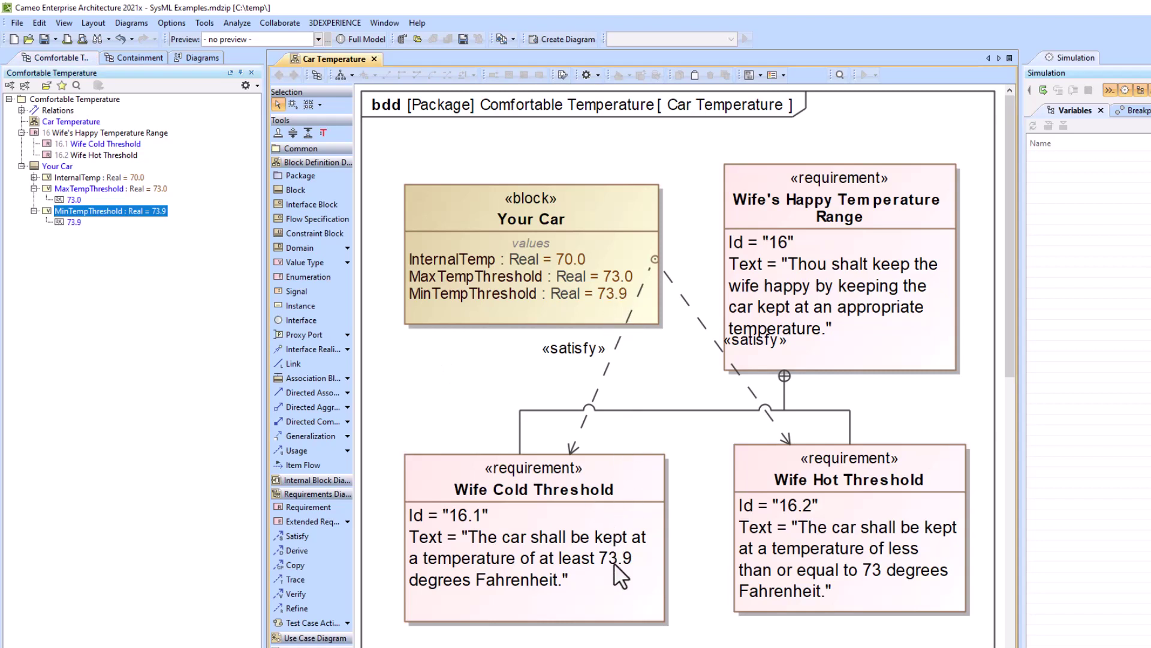
Step: Label the 73.9 value node 'name of value' and open its specification
click(73, 222)
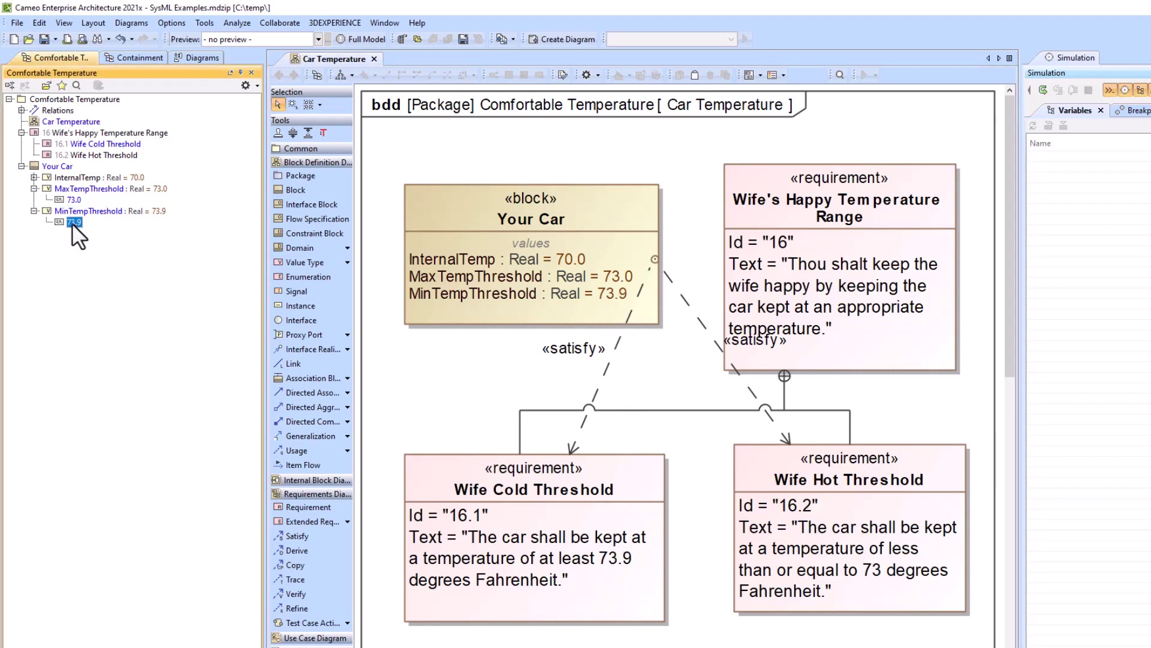
click(70, 221)
click(75, 239)
click(73, 221)
text(80)
key(Escape)
click(74, 222)
text(80)
double_click(80, 223)
text(name of value)
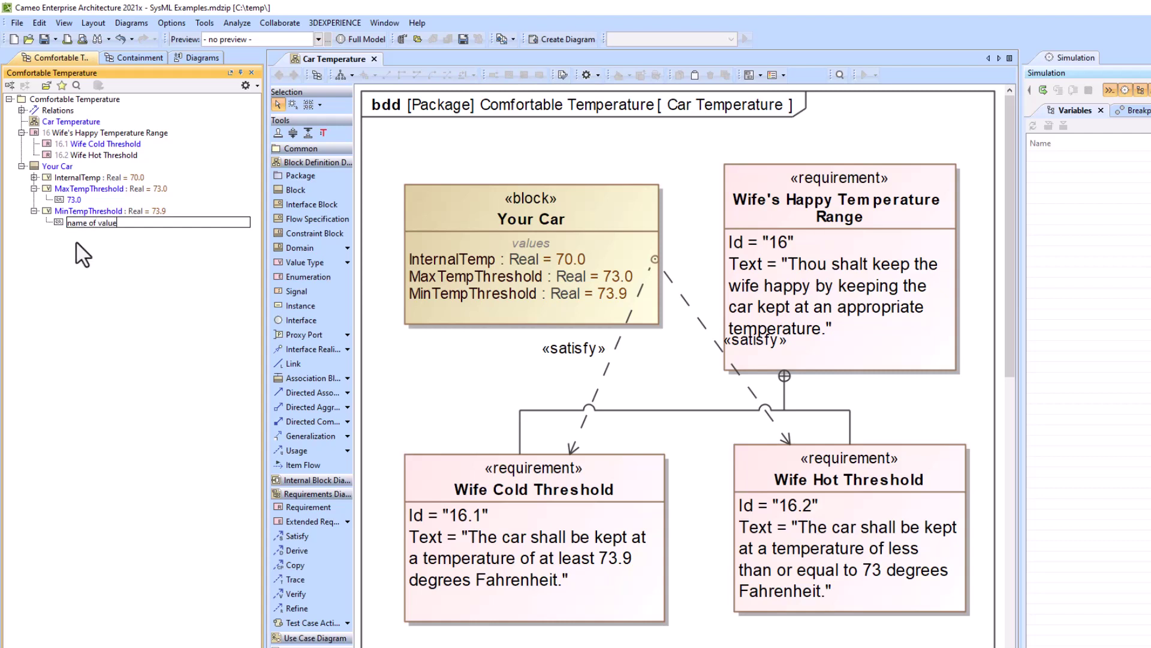
key(Return)
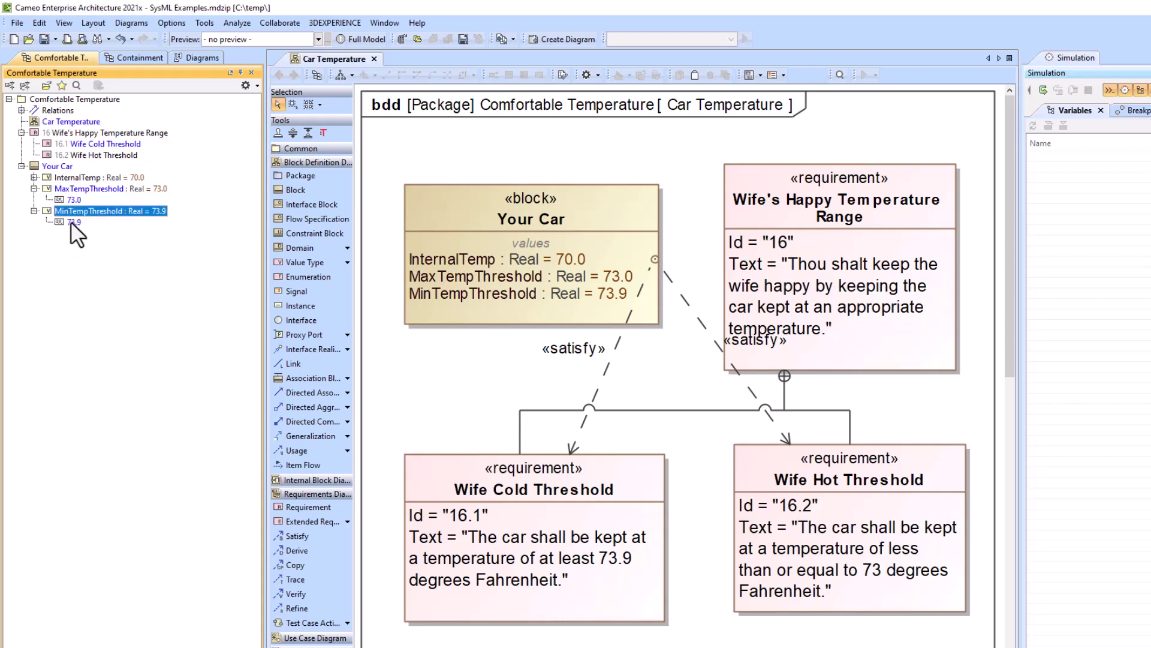
key(Return)
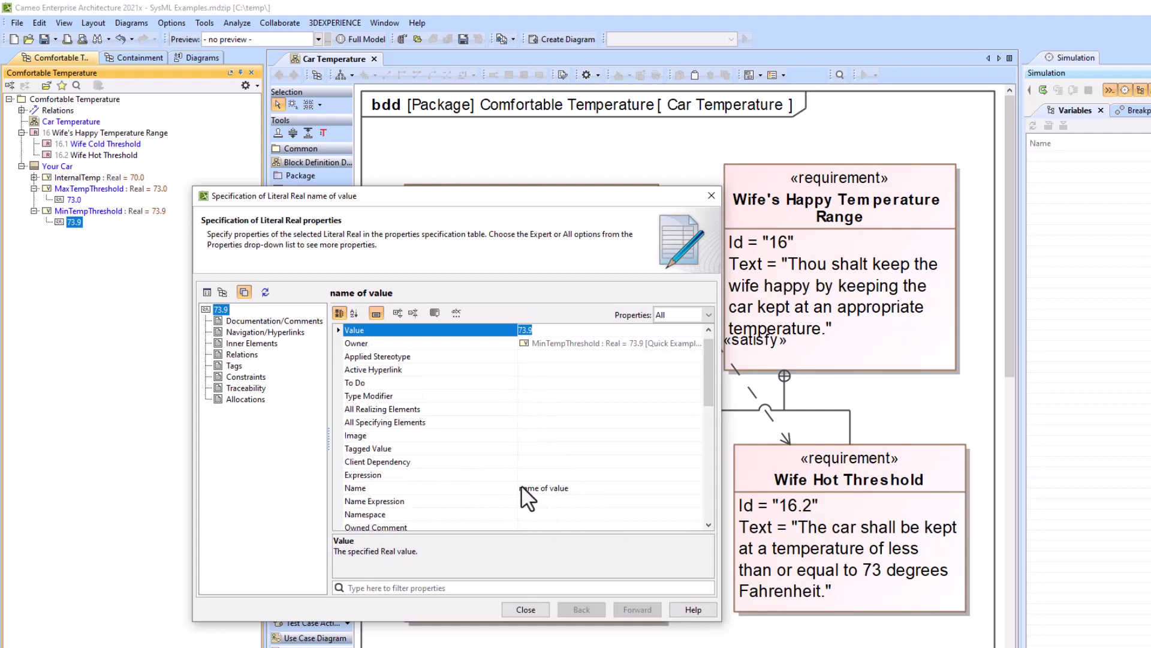
Step: Enter 80 as the value in the specification, then confirm Your Car and the requirement show 80.0
scroll(498, 345, up, 1)
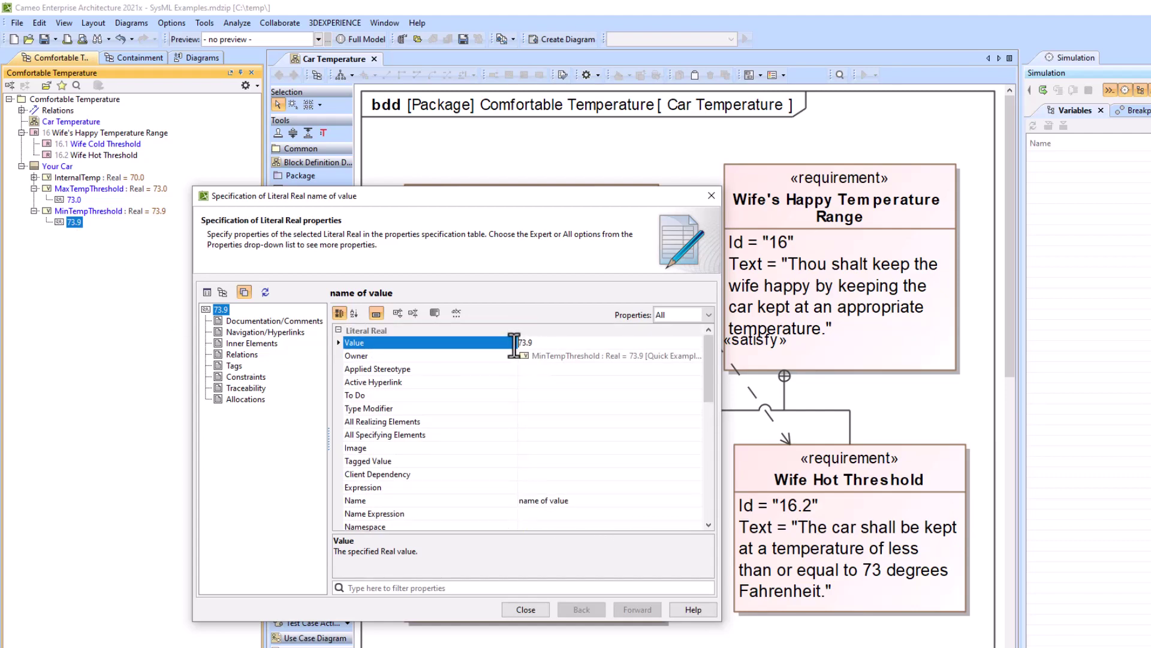
drag(520, 198, 494, 56)
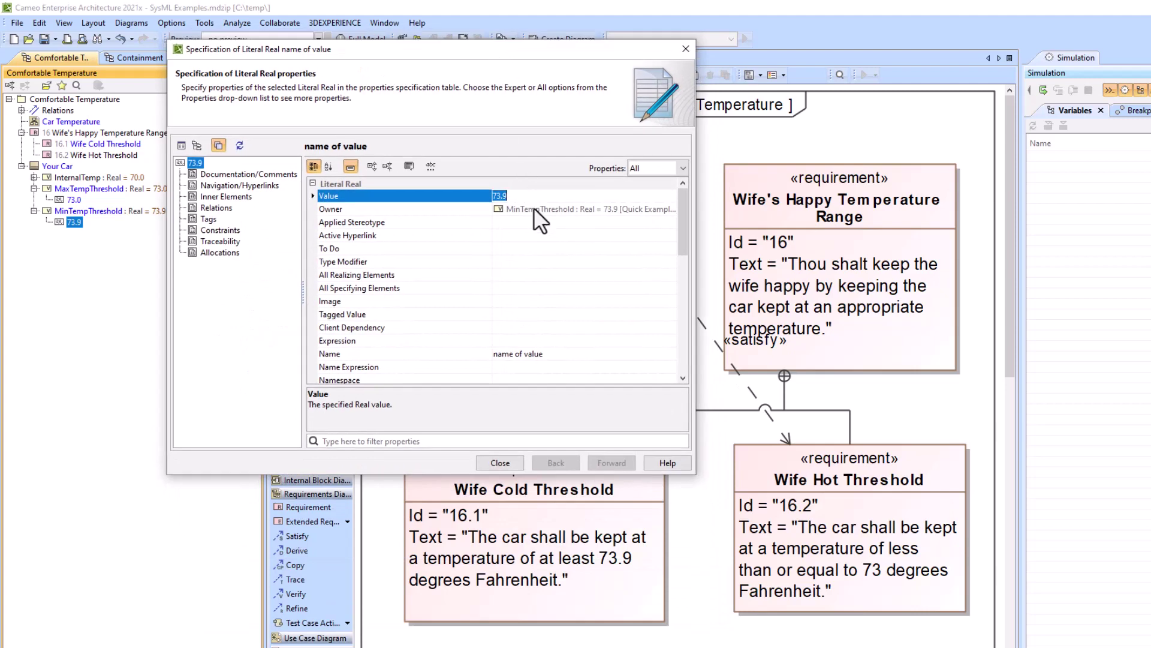
text(80)
key(Tab)
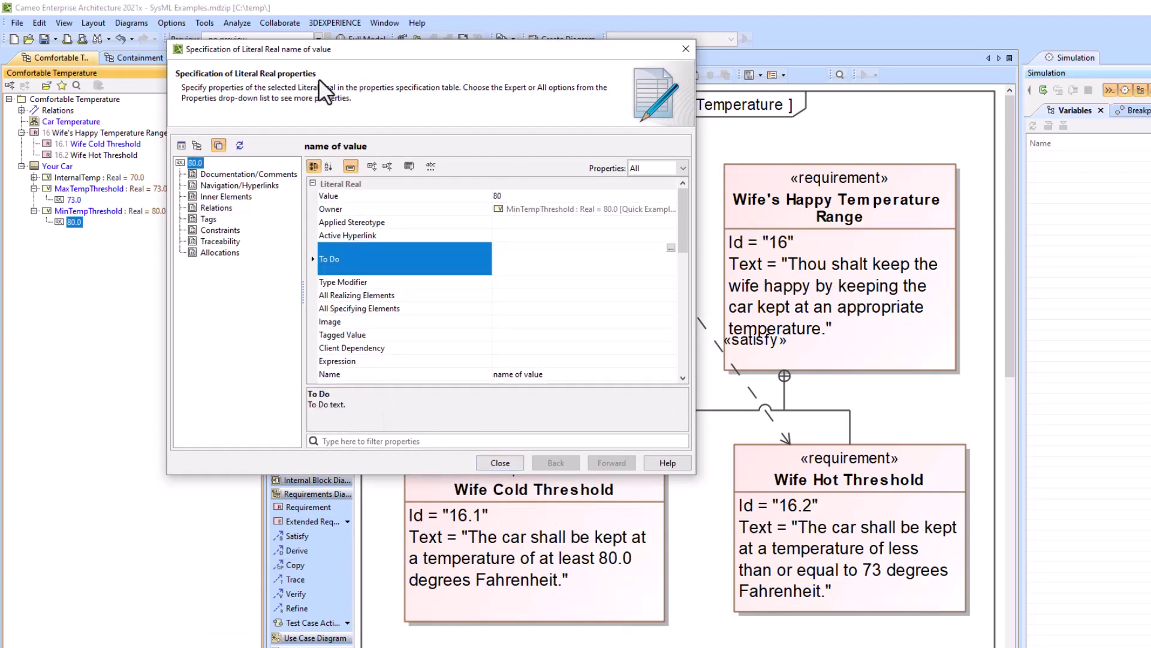
drag(372, 49, 388, 431)
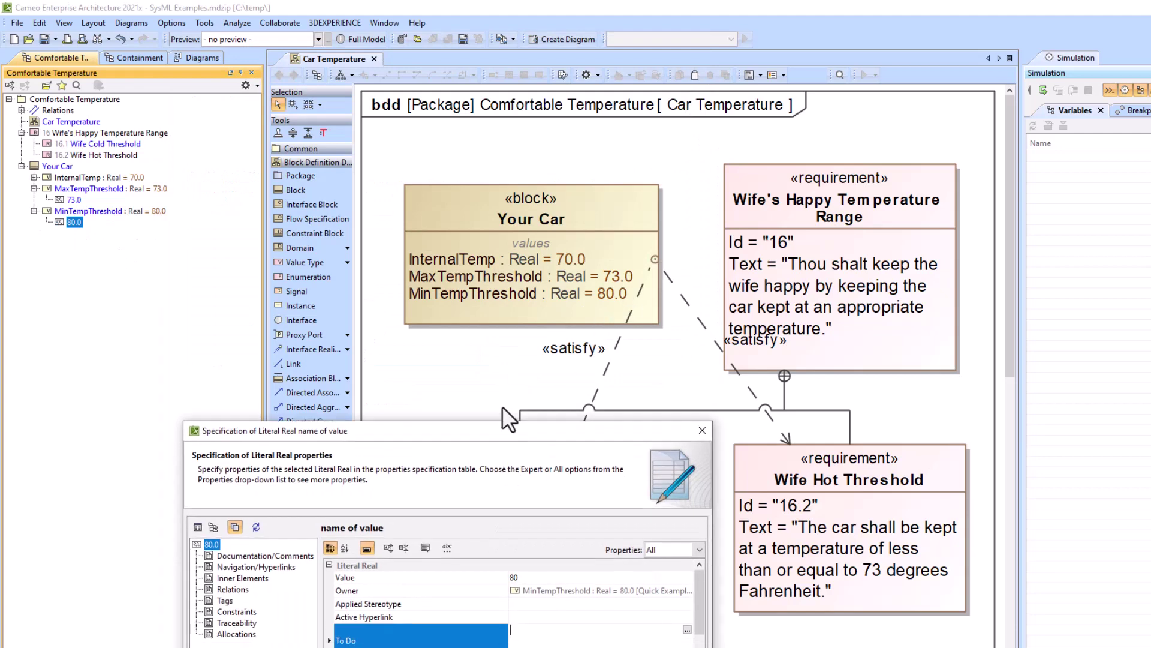
drag(502, 407, 570, 189)
click(650, 191)
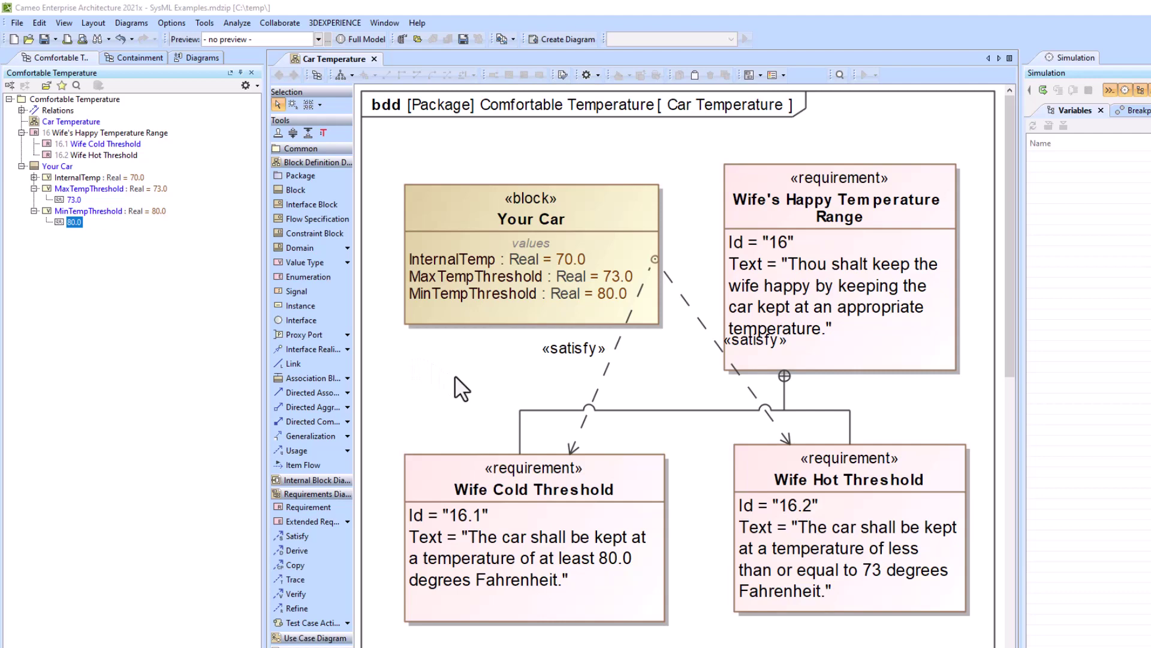
double_click(605, 557)
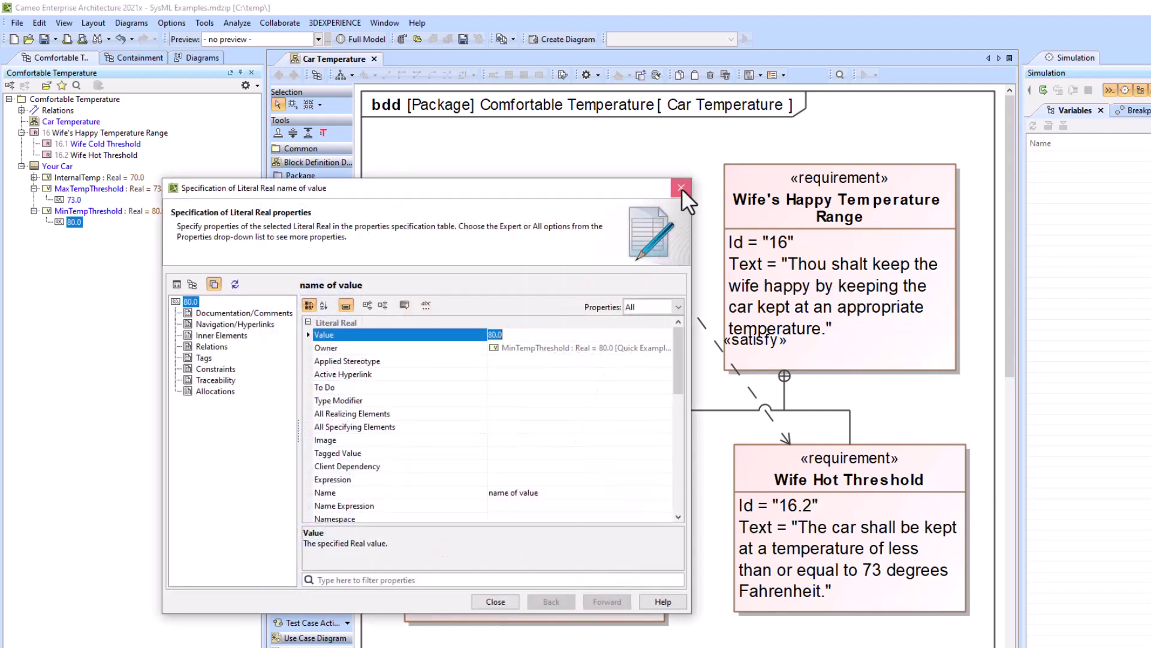
click(681, 189)
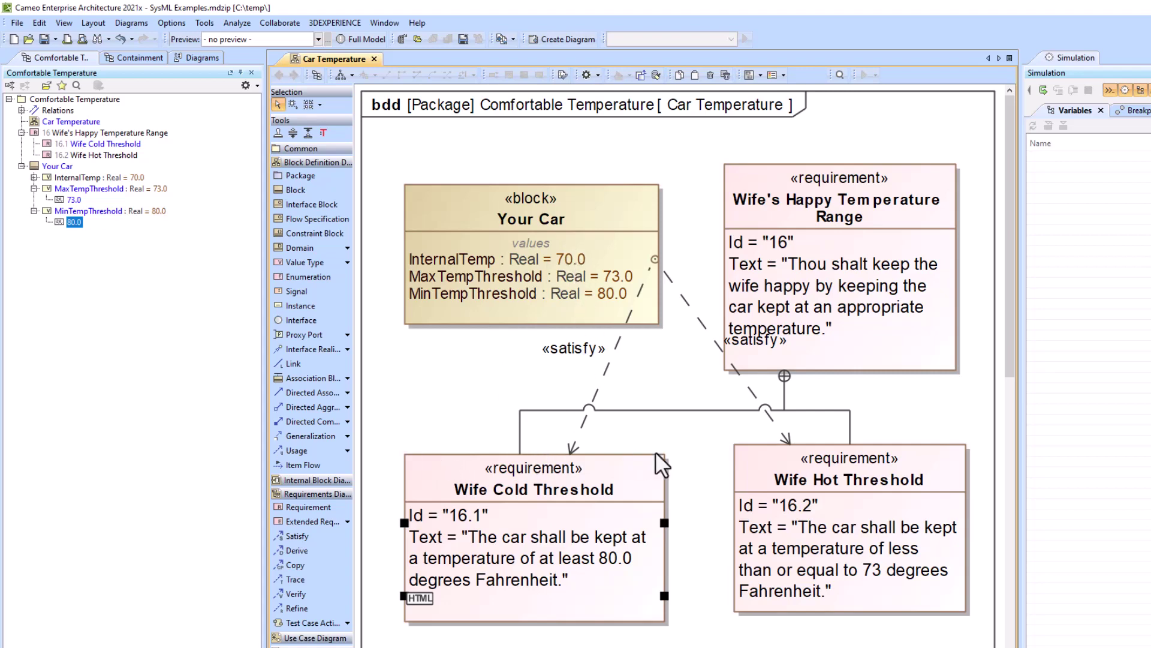
Step: Edit the Wife Cold Threshold requirement text from 80.0 to 81.0 and bring up its out-of-date fixes
key(Return)
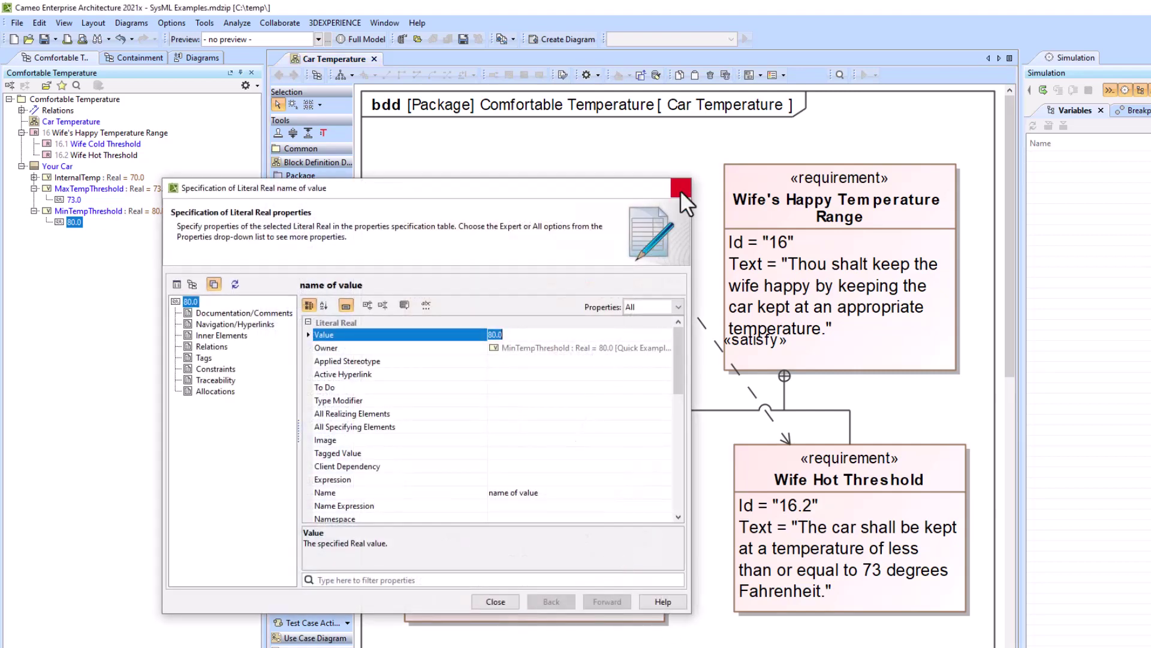
click(676, 192)
double_click(645, 574)
click(597, 554)
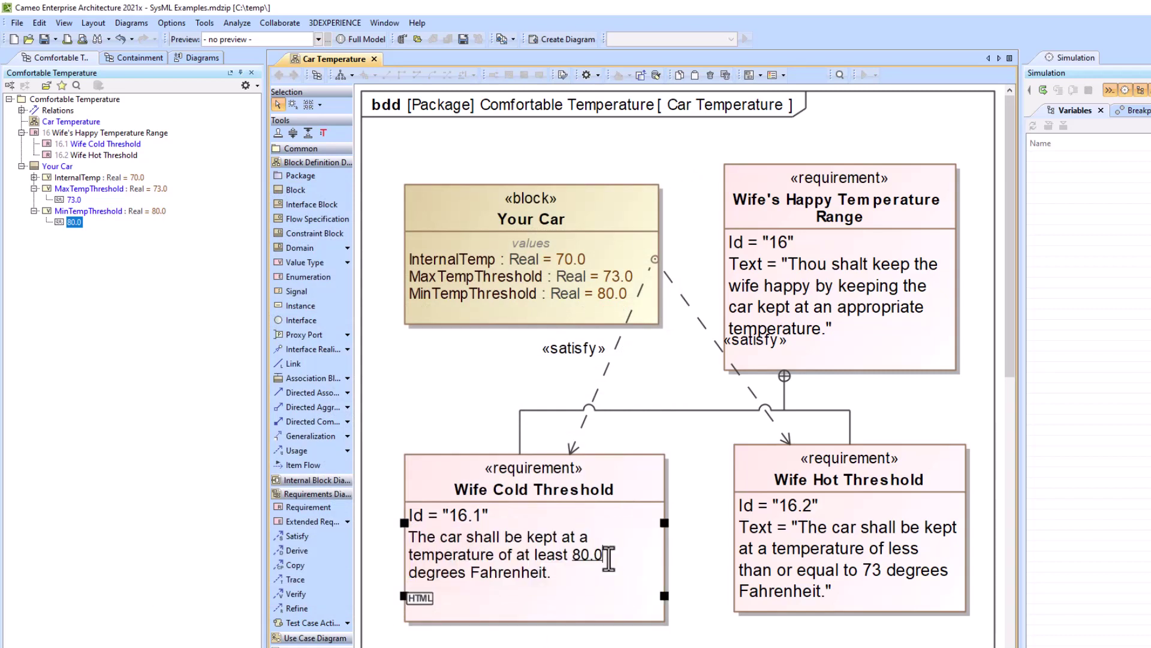
key(BackSpace)
text(1)
click(713, 509)
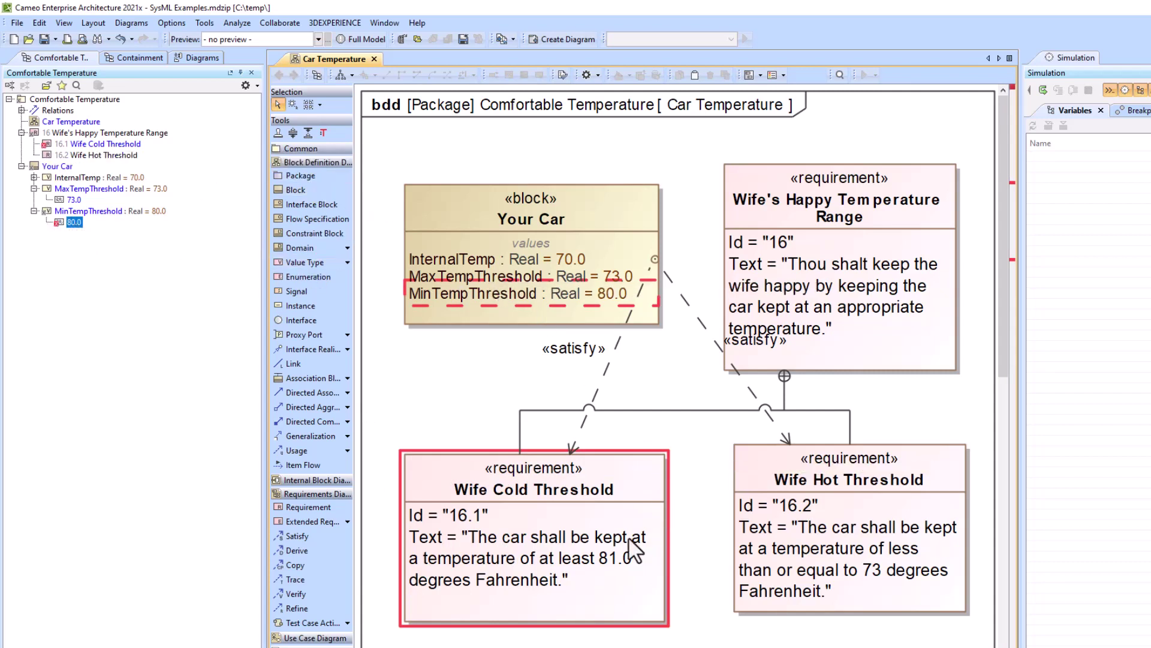
click(642, 468)
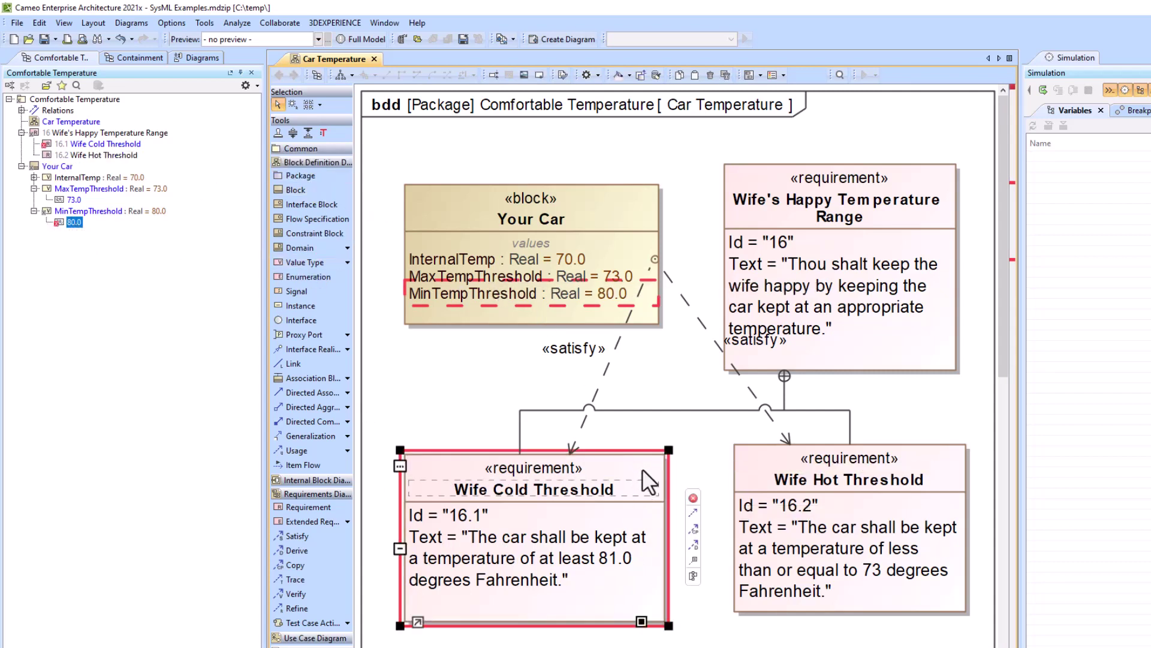
click(692, 496)
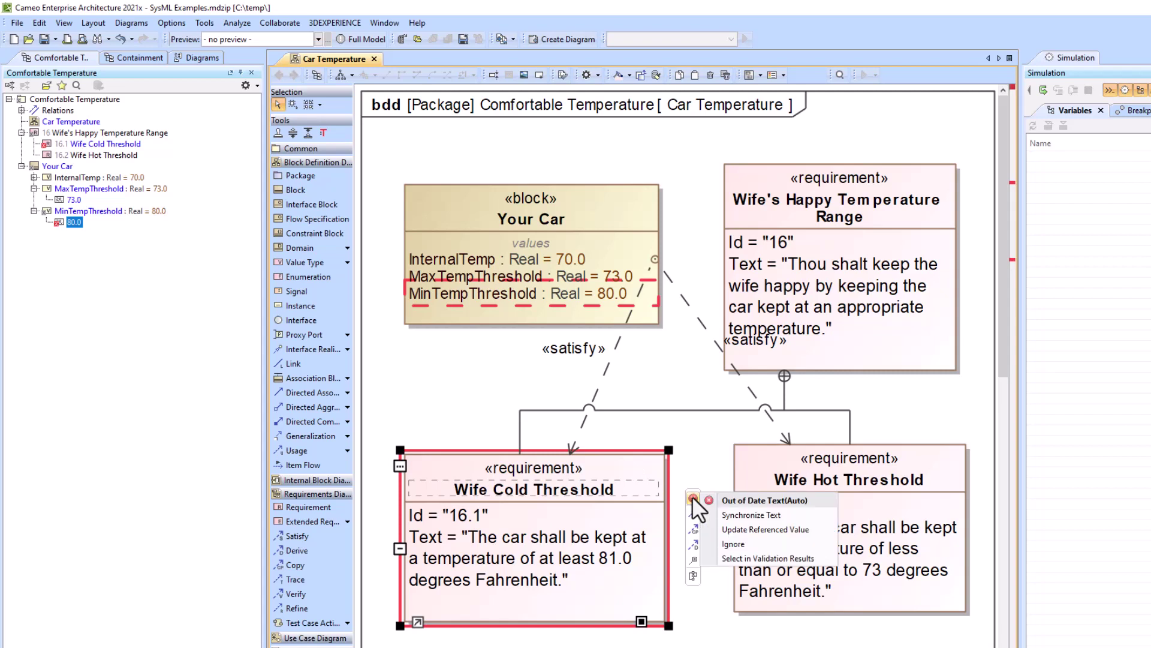
Step: Update MinTempThreshold to 81.0 to match Wife Cold Threshold's requirement text
click(749, 530)
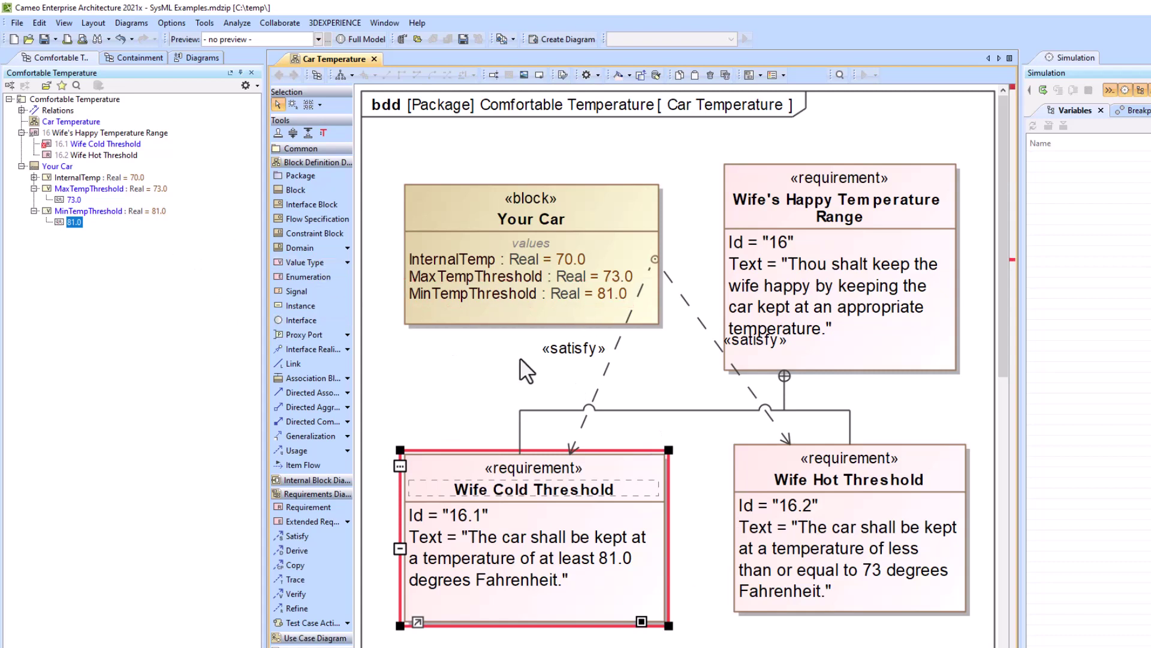
mouse_move(460, 446)
click(697, 635)
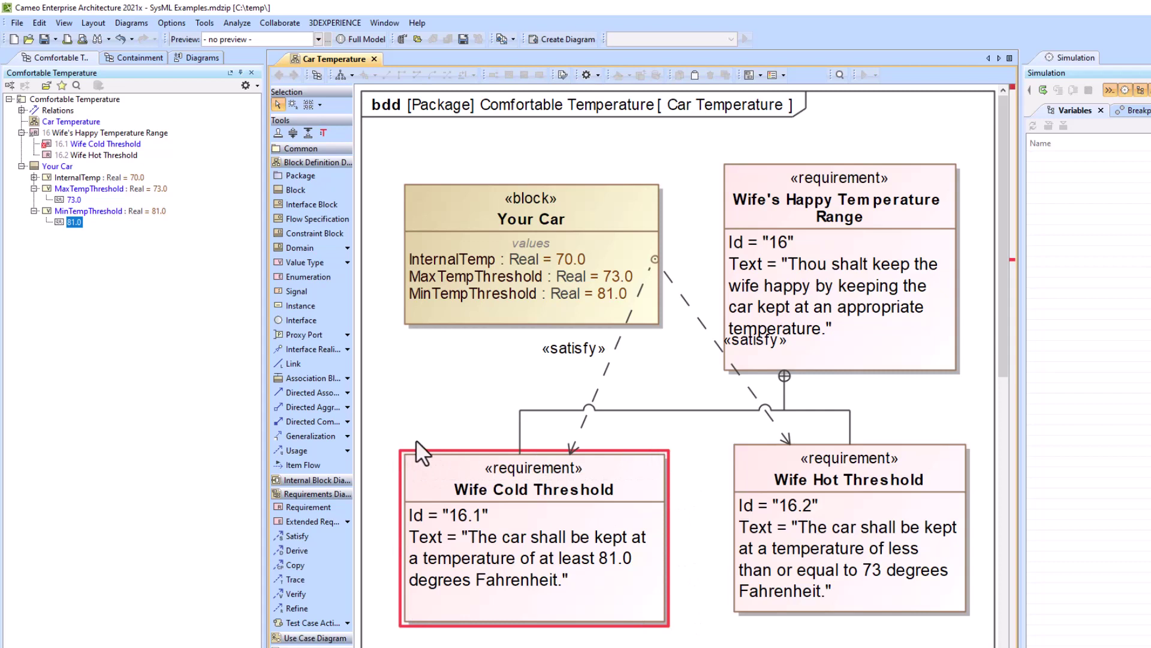
click(475, 476)
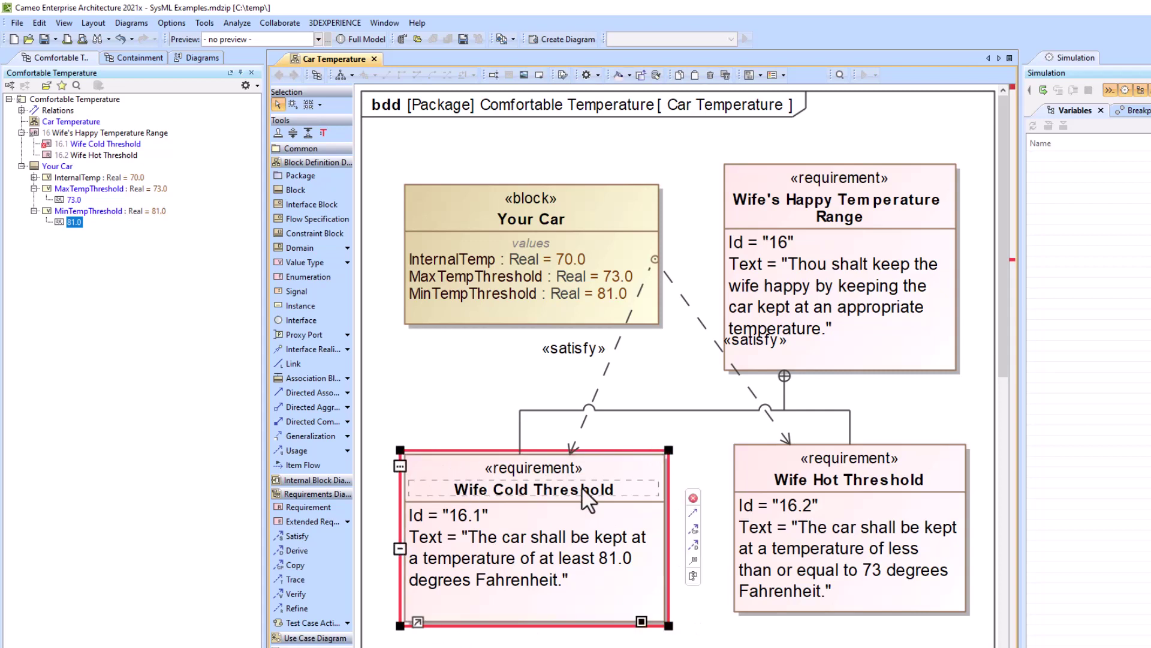
click(694, 498)
click(739, 516)
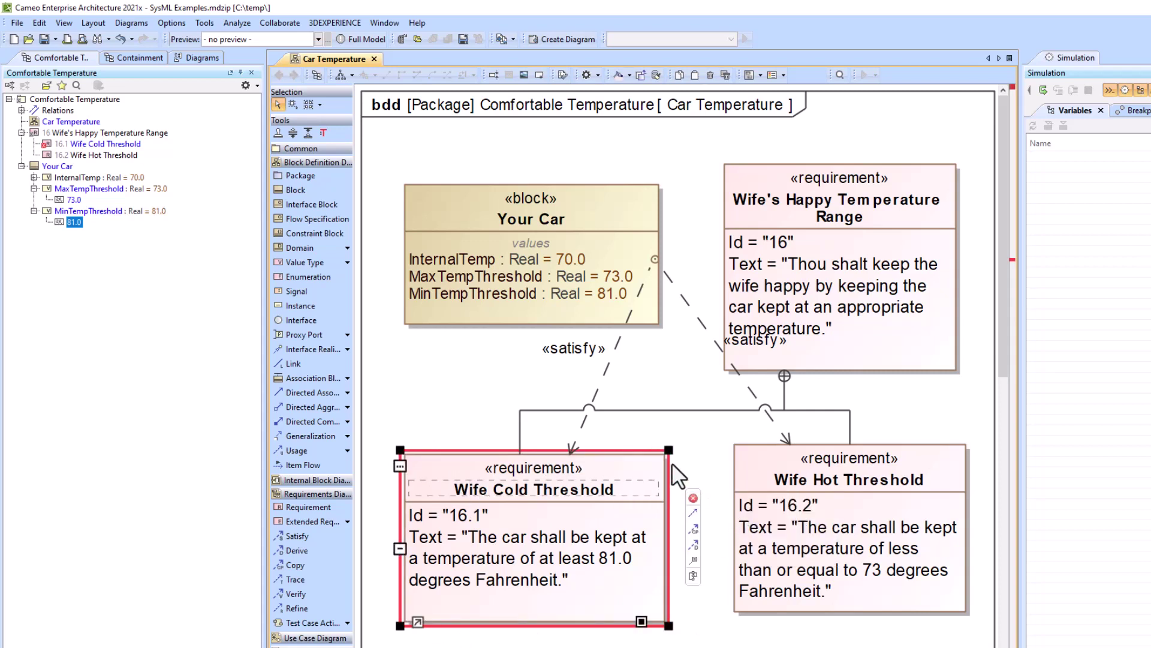
click(423, 391)
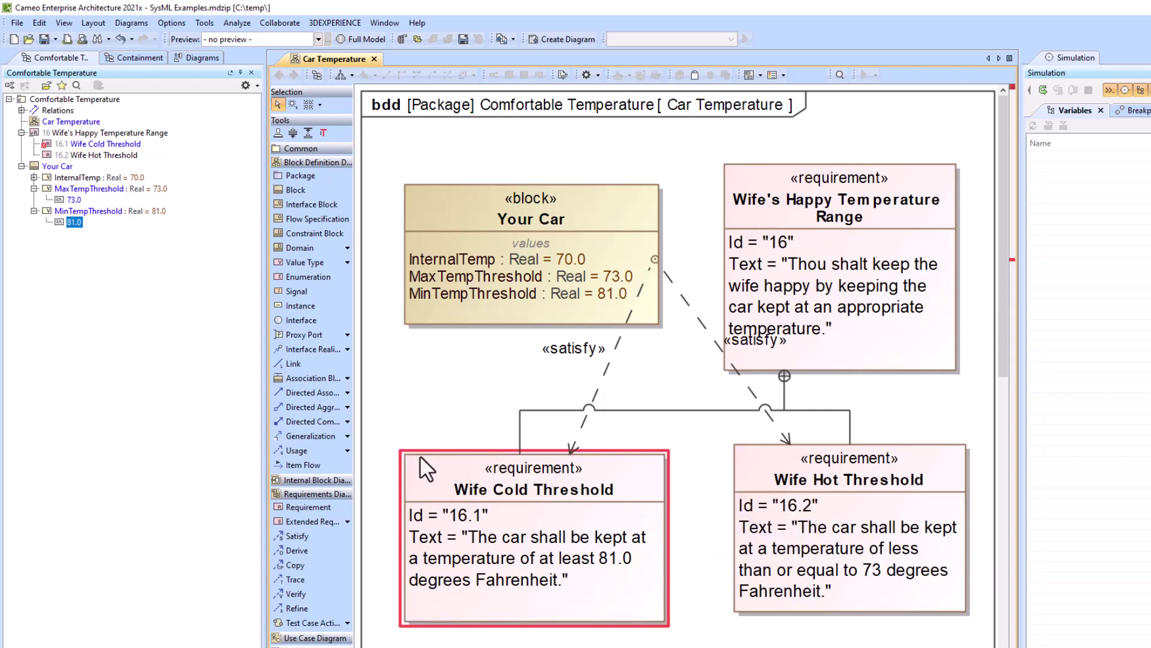
Step: Reapply Synchronize Text on Wife Cold Threshold, then close and reopen the Car Temperature diagram
click(644, 466)
click(694, 498)
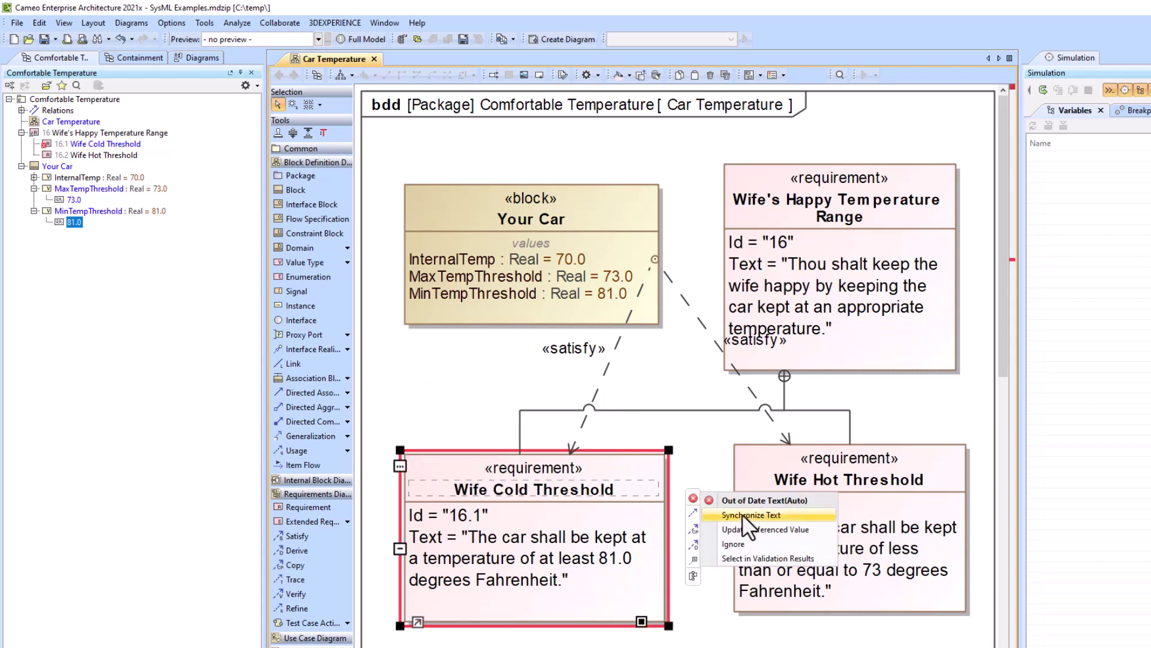
click(742, 514)
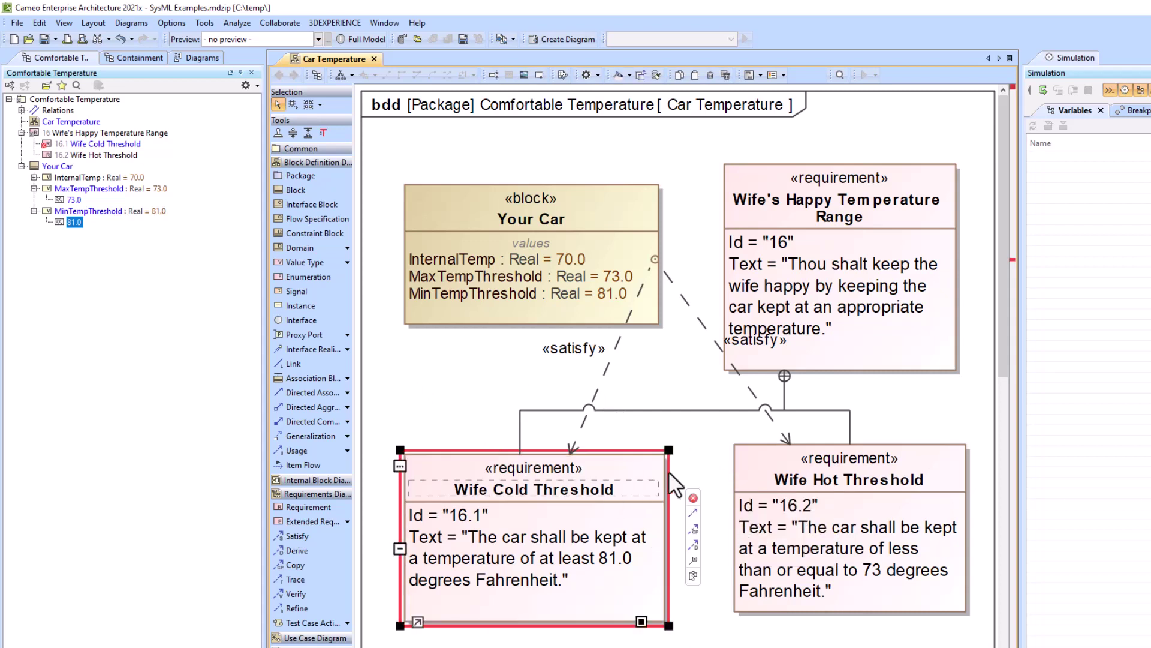
click(693, 498)
click(734, 512)
click(693, 497)
click(736, 527)
click(455, 402)
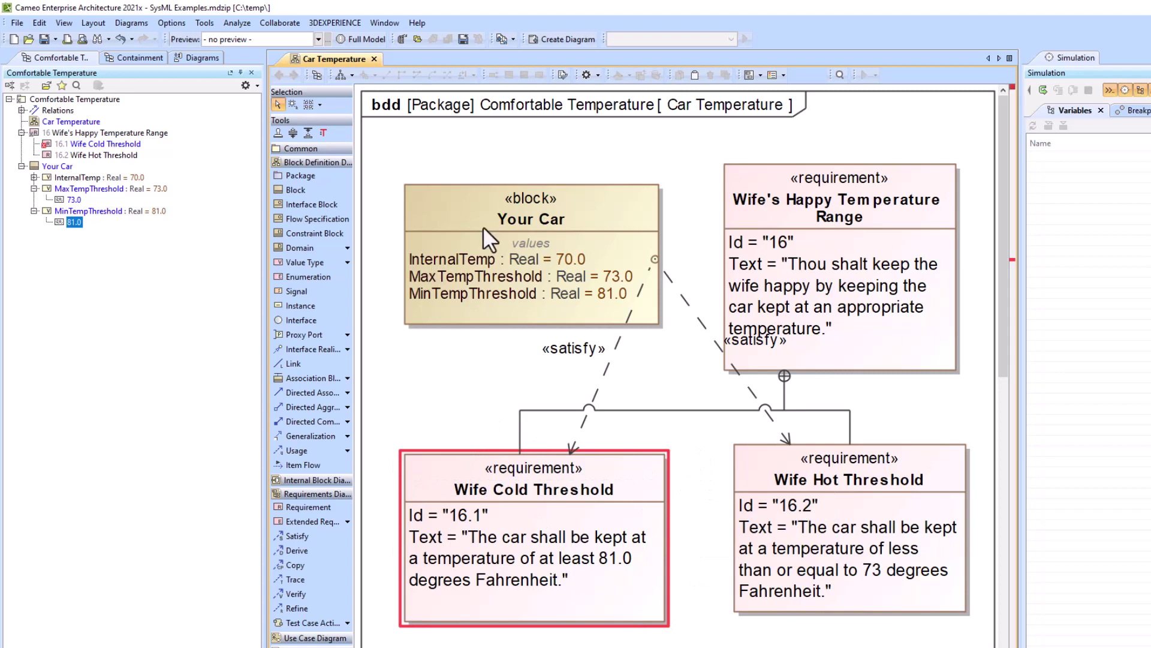
click(374, 59)
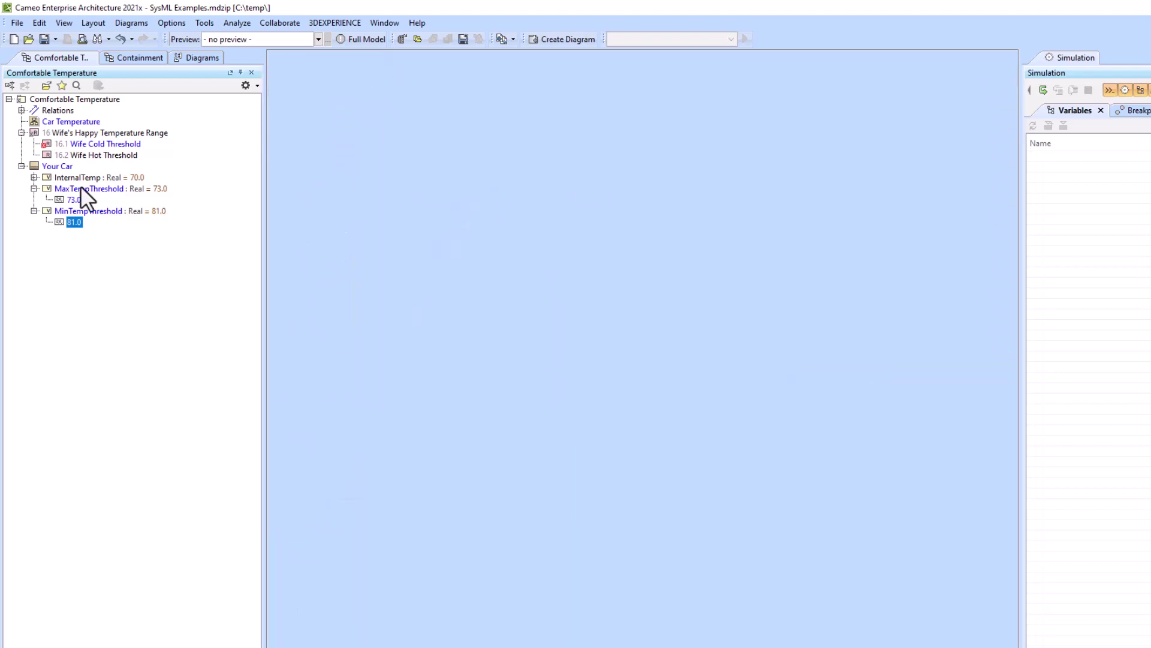
double_click(57, 121)
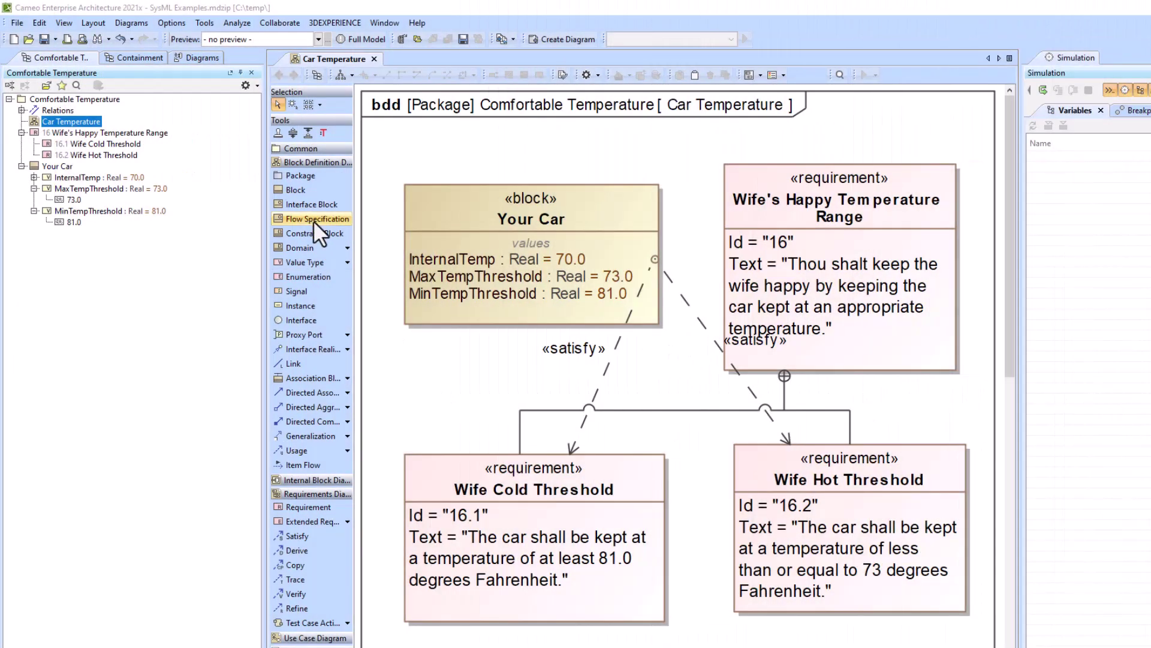
Step: Place a constraint block named MaxTemp below Your Car with constraint ActTemp <= MaxTemp
click(313, 234)
click(408, 346)
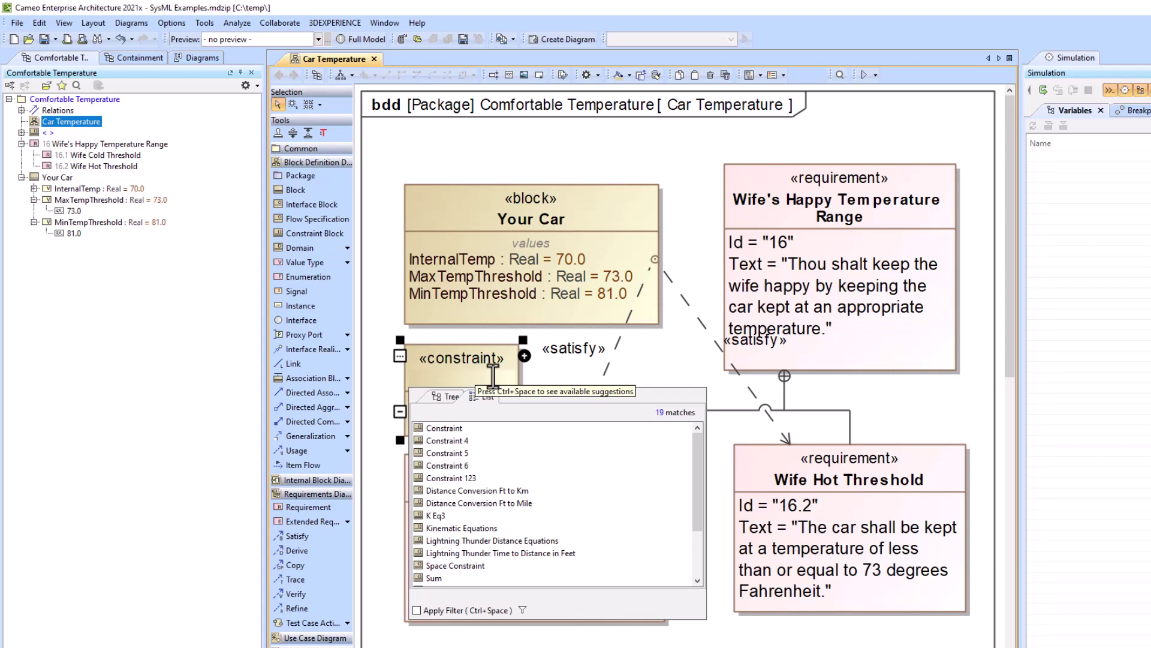
text(MaxTemp)
key(Return)
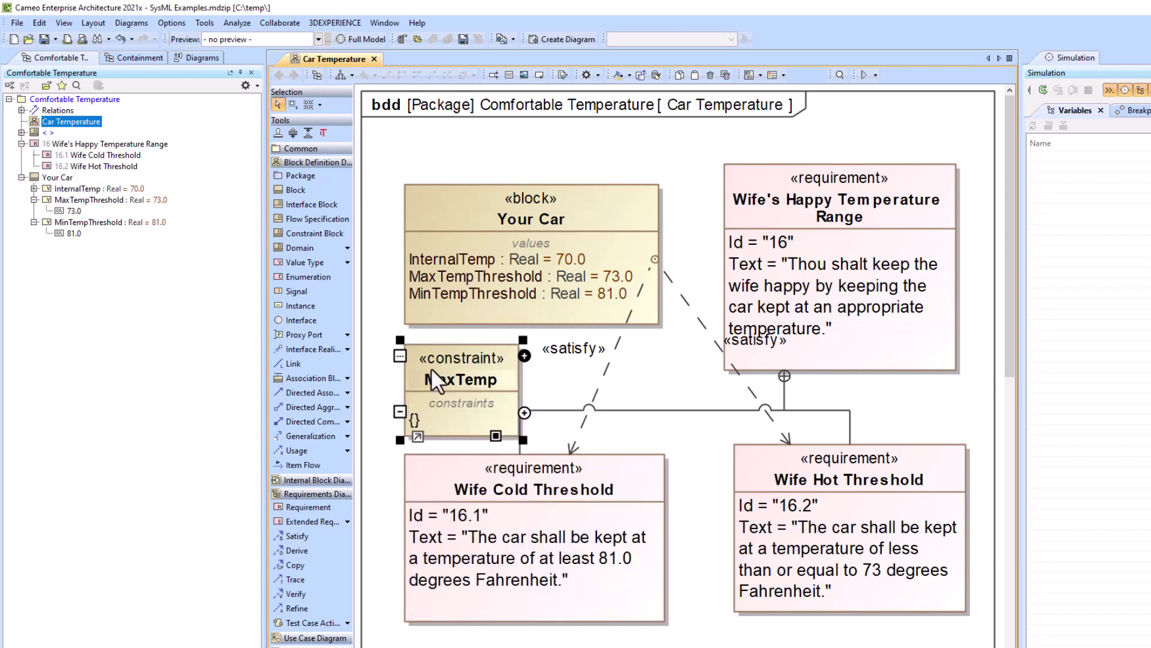
click(448, 420)
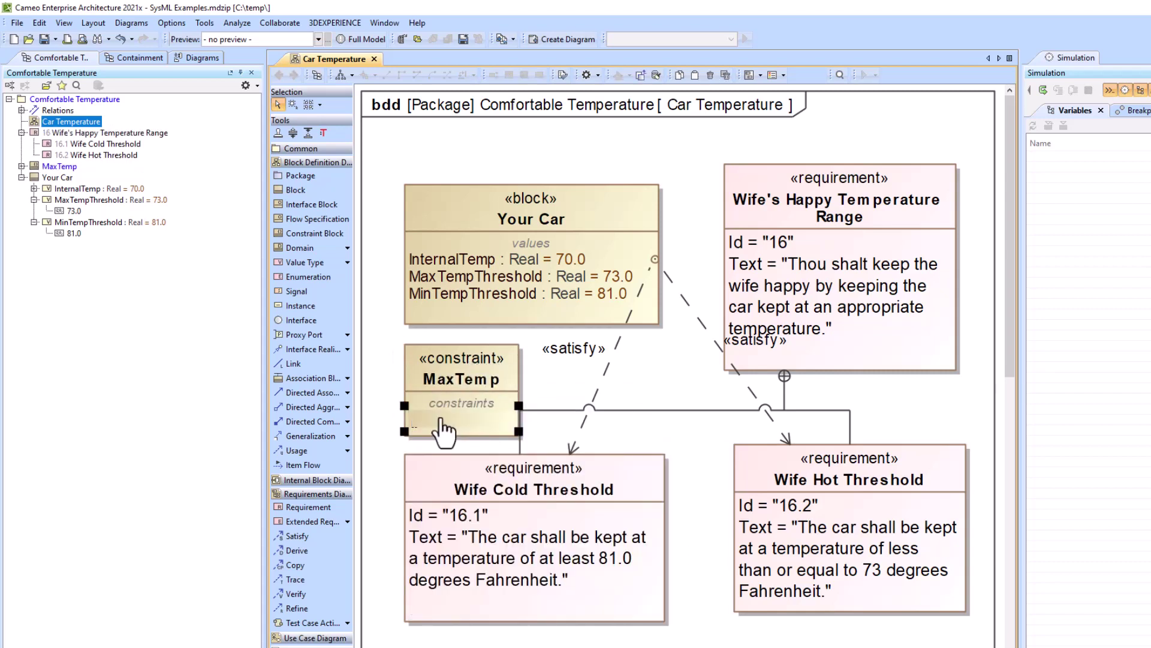
text(ActTemp <= Ma)
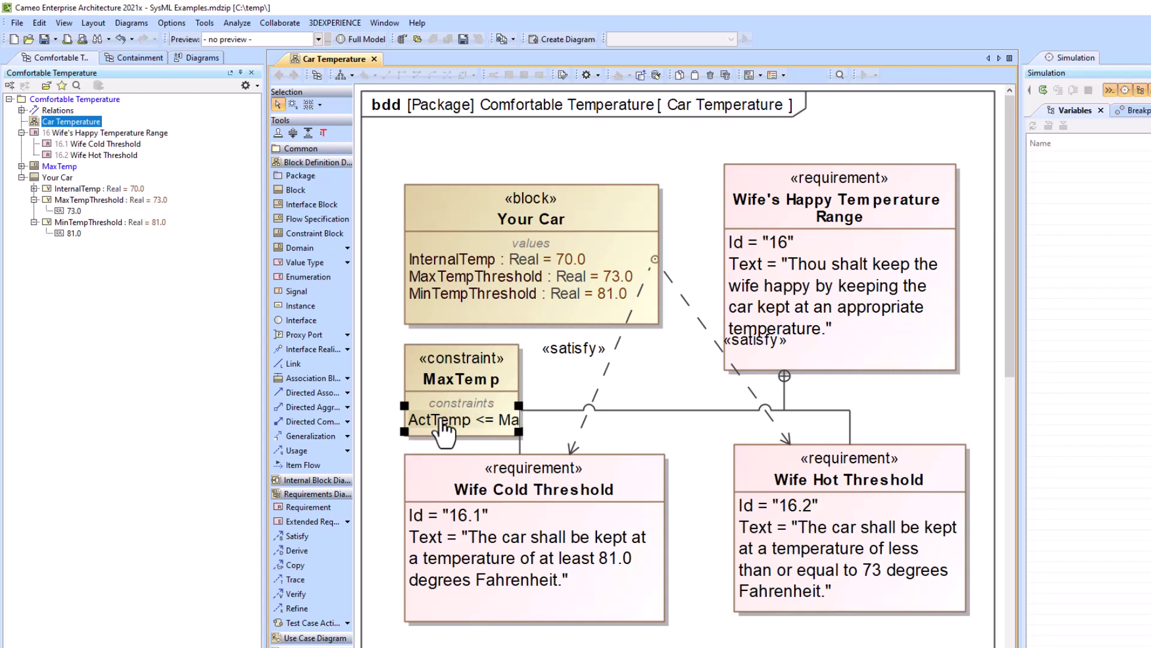
text(xTemp)
click(395, 373)
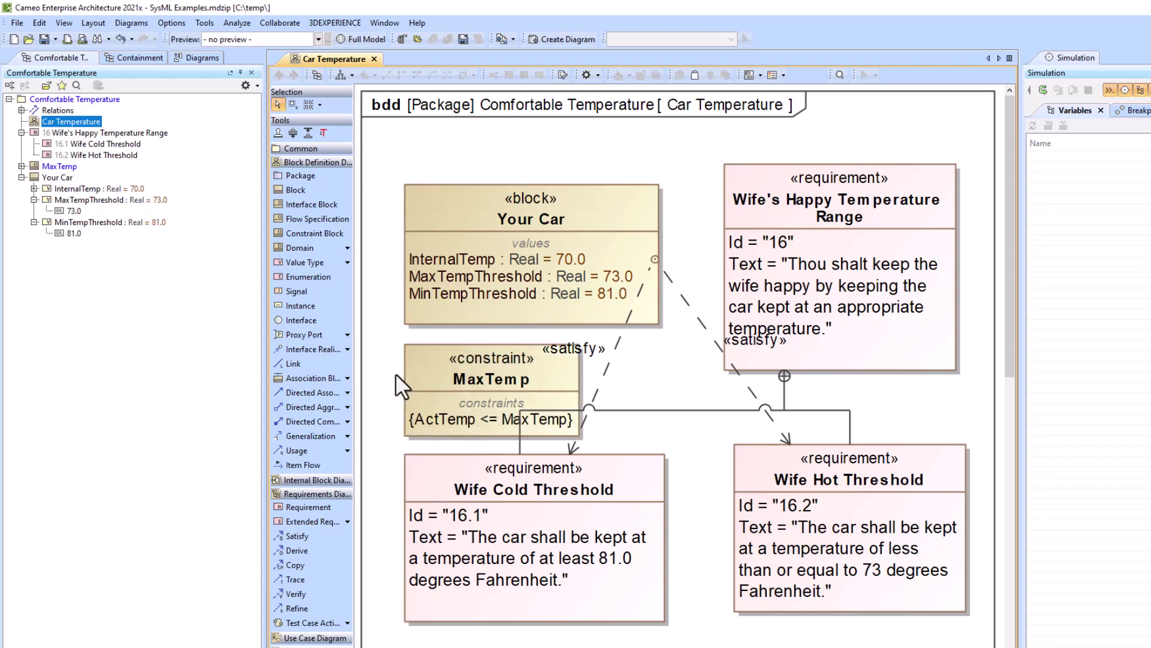
click(451, 377)
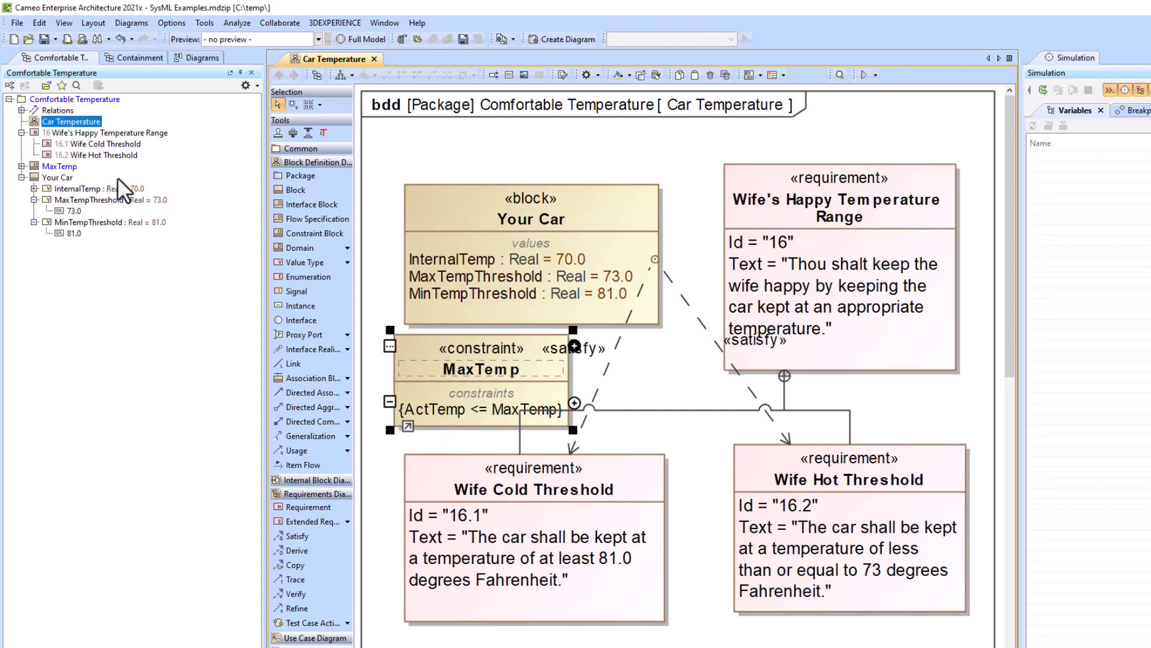
Step: Add a second constraint block named MinTemp with constraint ActTemp>=MinTemp
click(313, 234)
click(645, 366)
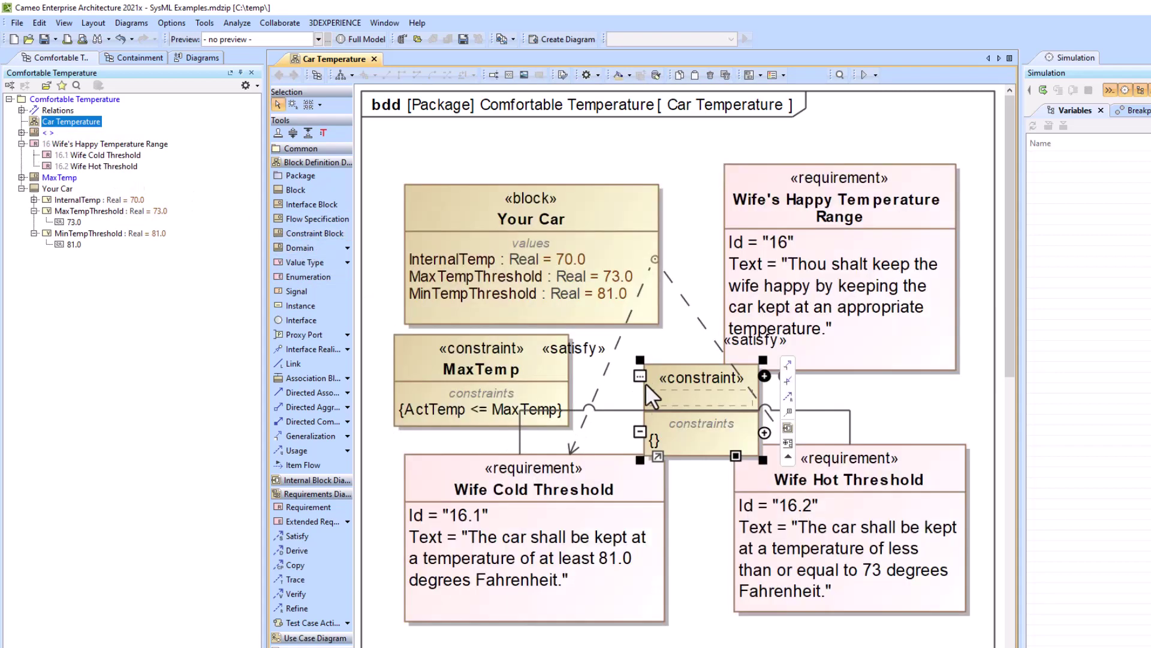
text(MinTemp)
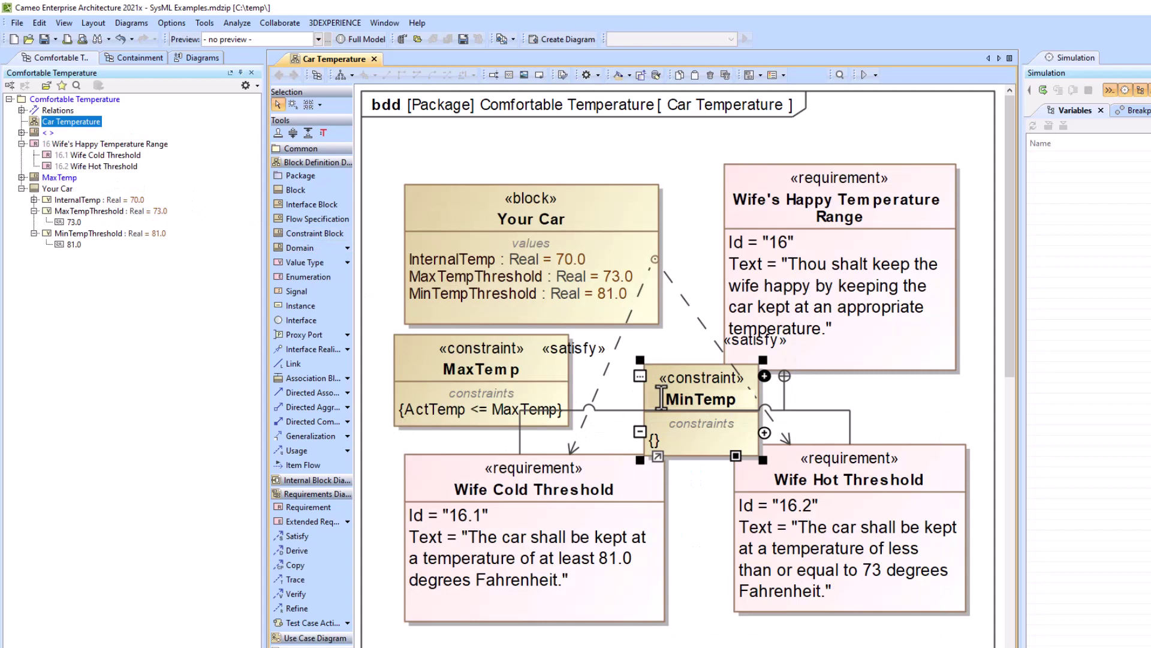
key(Return)
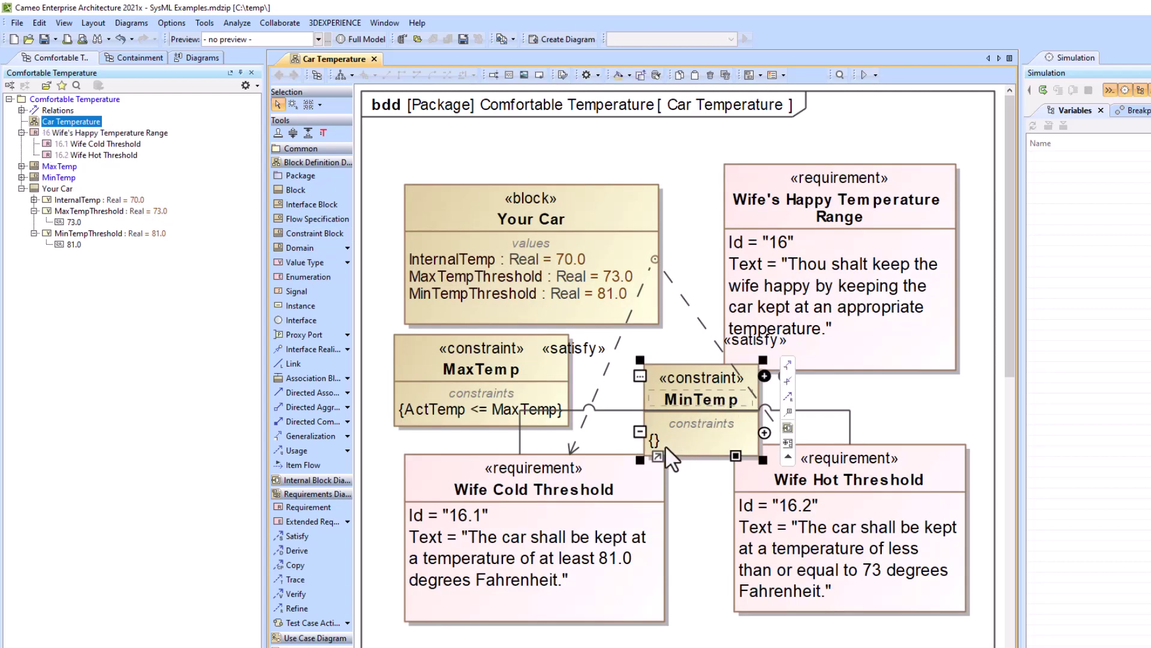
click(657, 441)
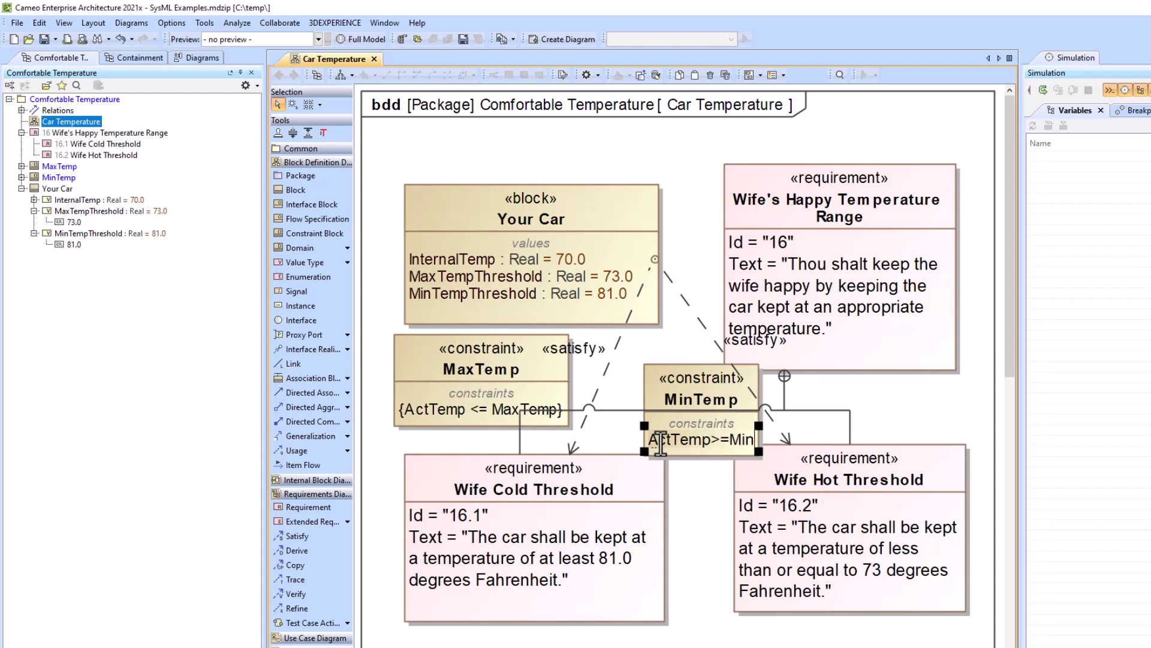
click(697, 527)
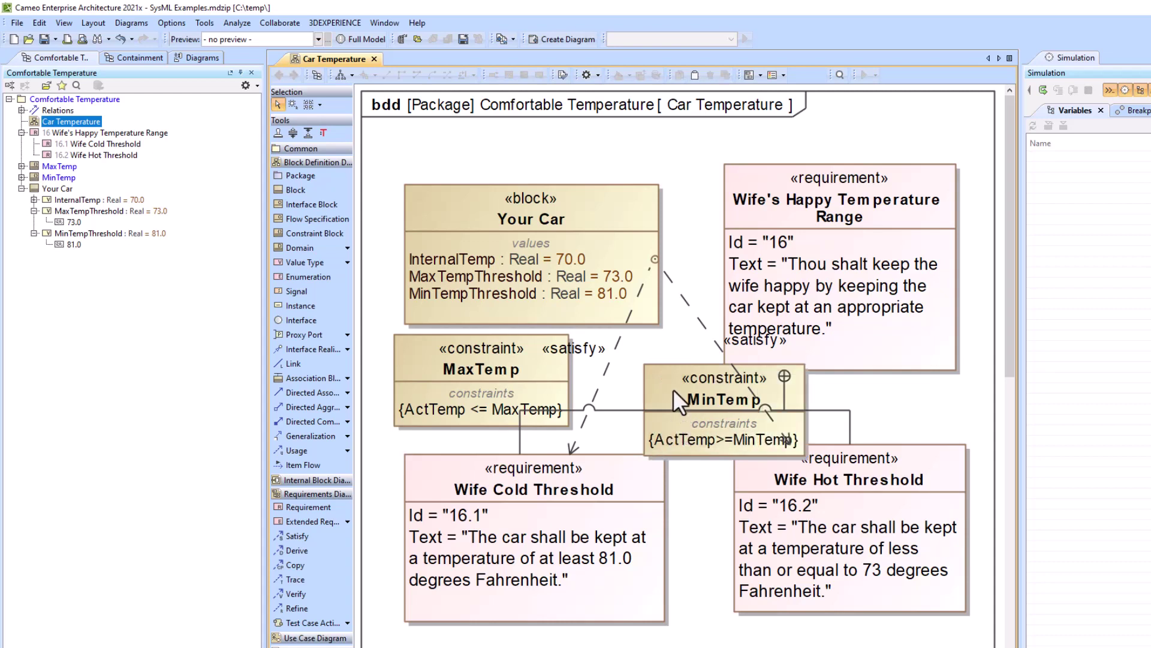
Step: Make MaxTemp a constraint property of Your Car and remove the MinTemp box from the diagram
drag(673, 389, 514, 218)
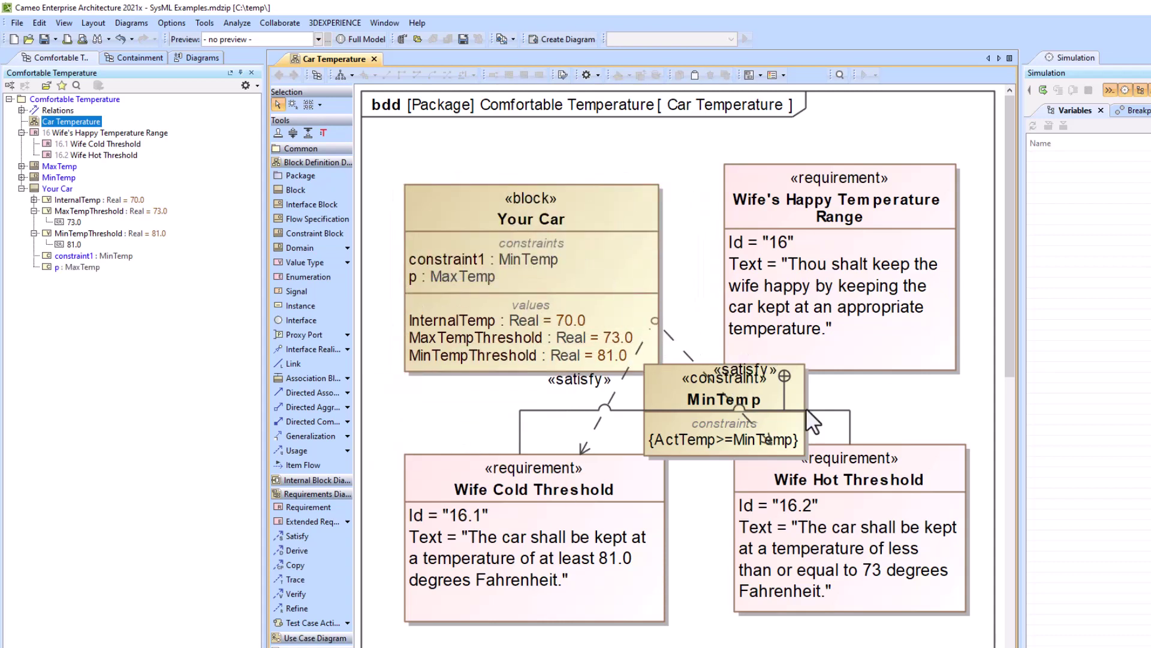
click(804, 387)
key(Delete)
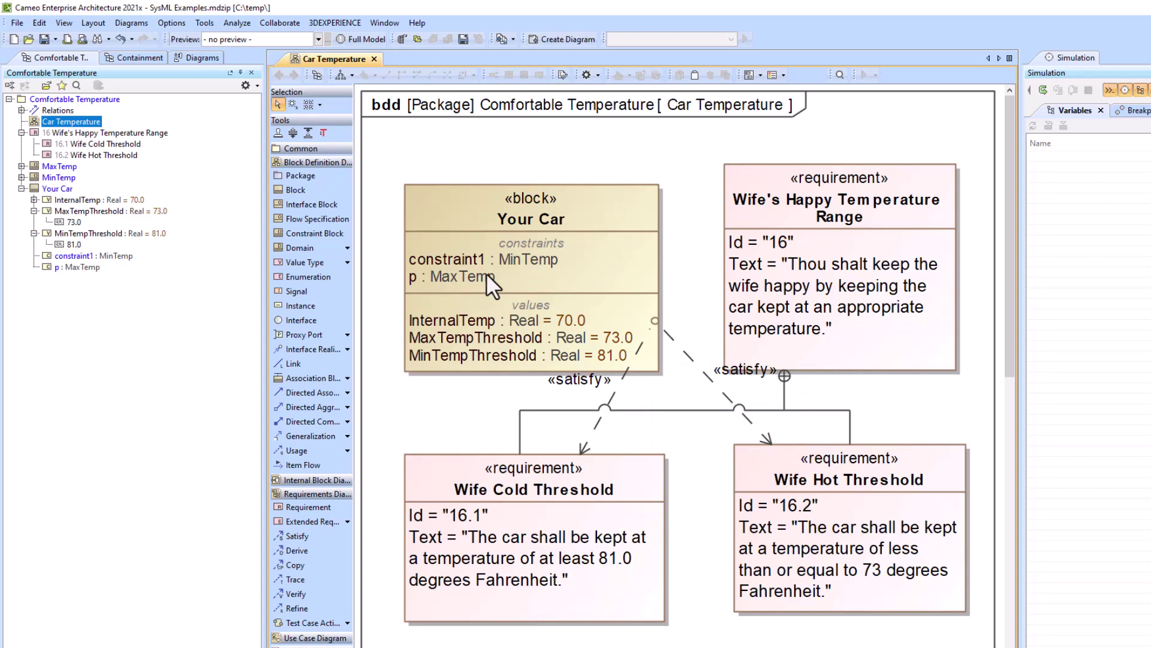
Step: Create a parametric diagram for Your Car showing its parameters and properties
click(598, 225)
right_click(613, 215)
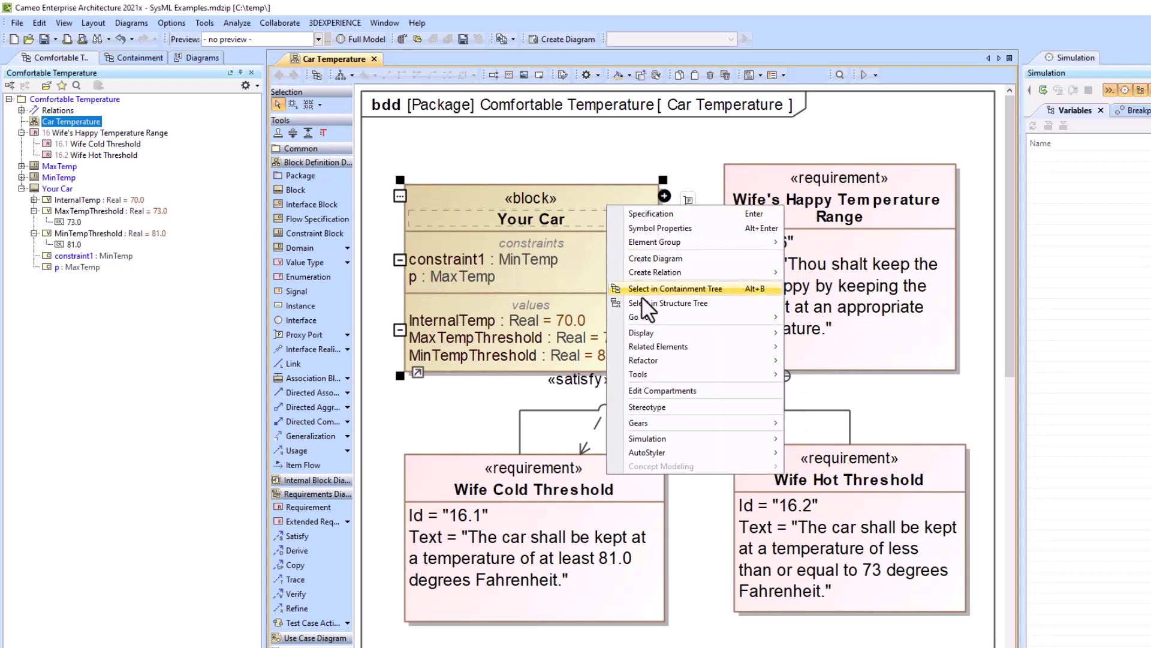
click(667, 256)
text(par)
click(668, 257)
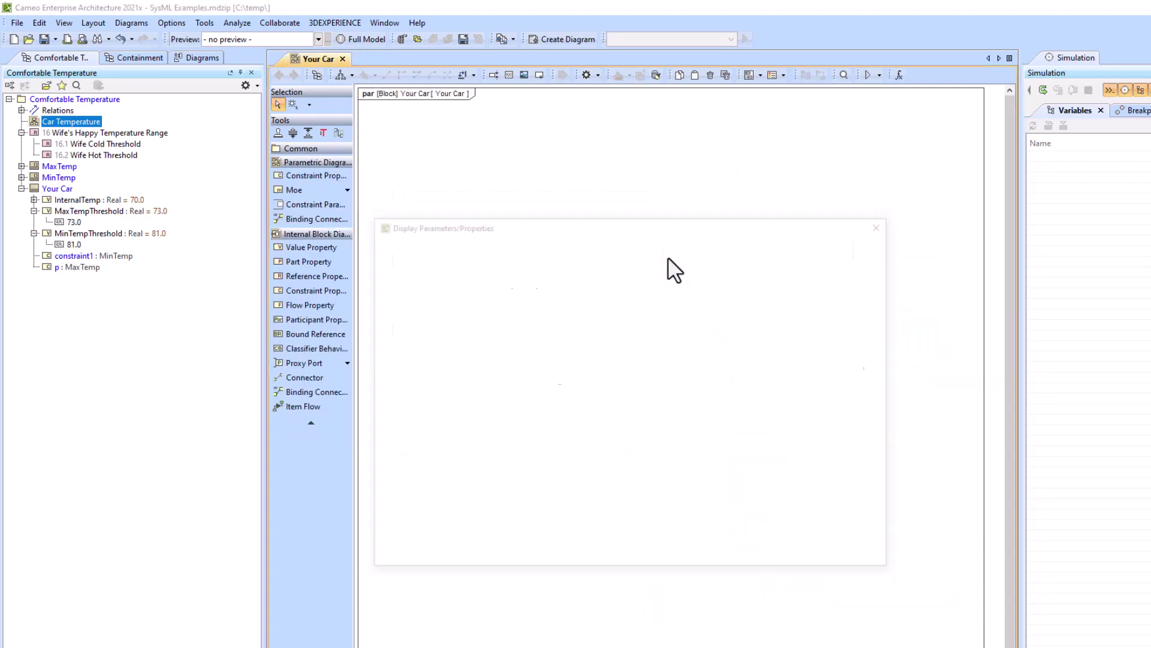
click(757, 555)
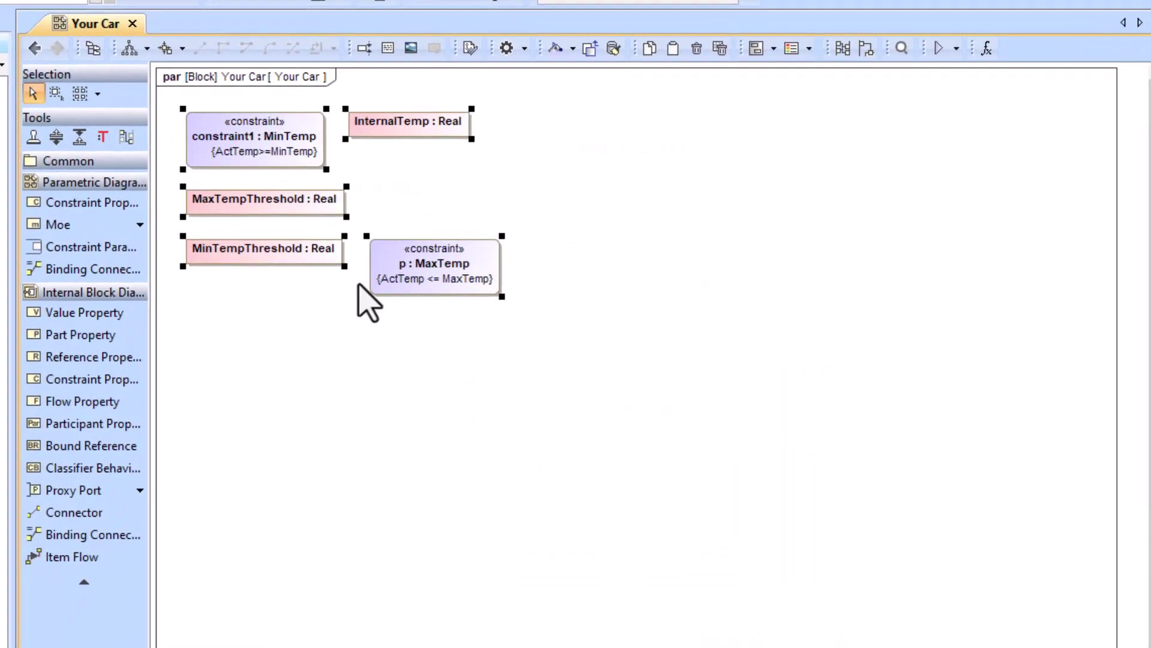
Step: Arrange p : MaxTemp and constraint1 : MinTemp and show their parameter ports
click(532, 246)
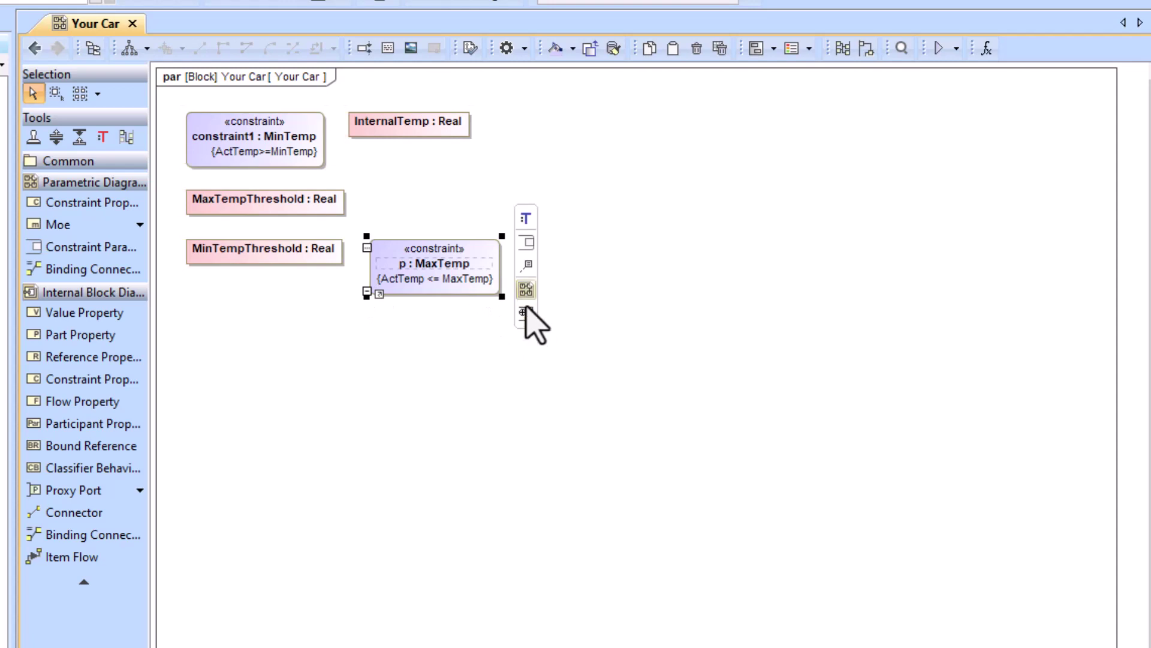
drag(471, 270, 563, 251)
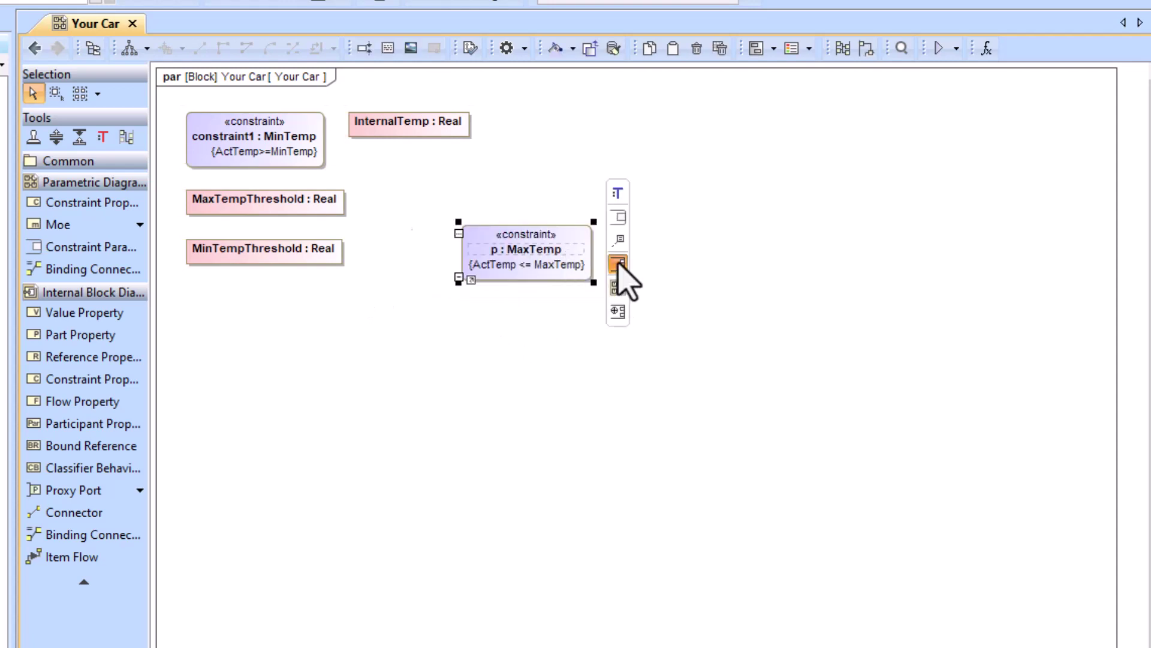
click(617, 262)
drag(262, 166, 532, 352)
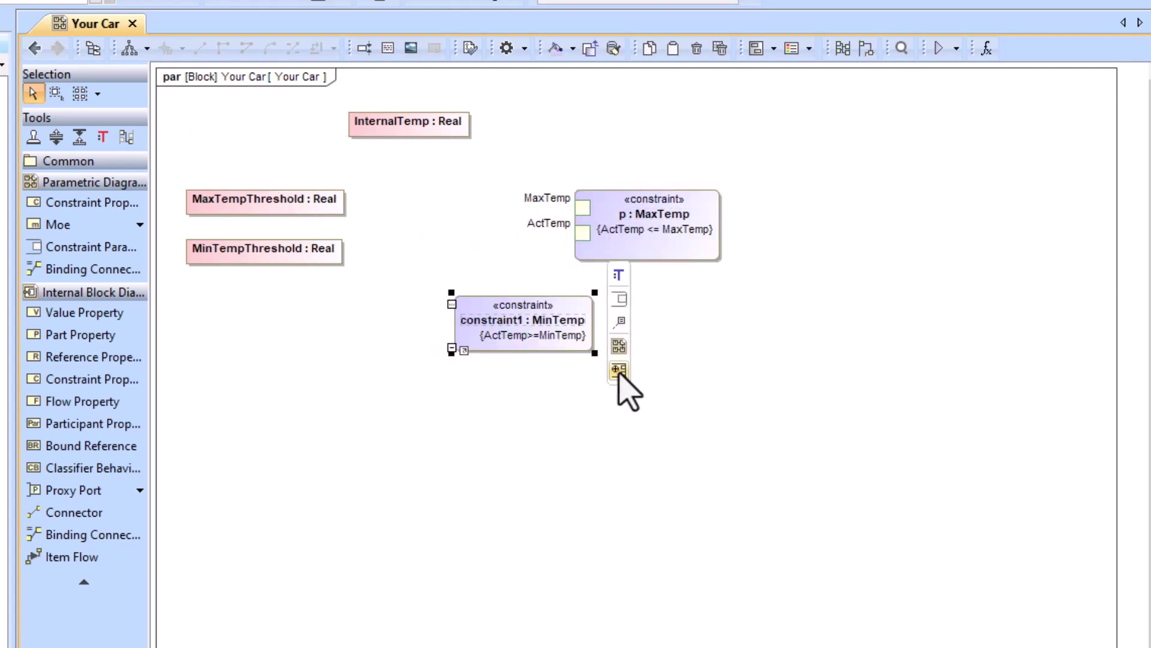
key(Escape)
click(549, 348)
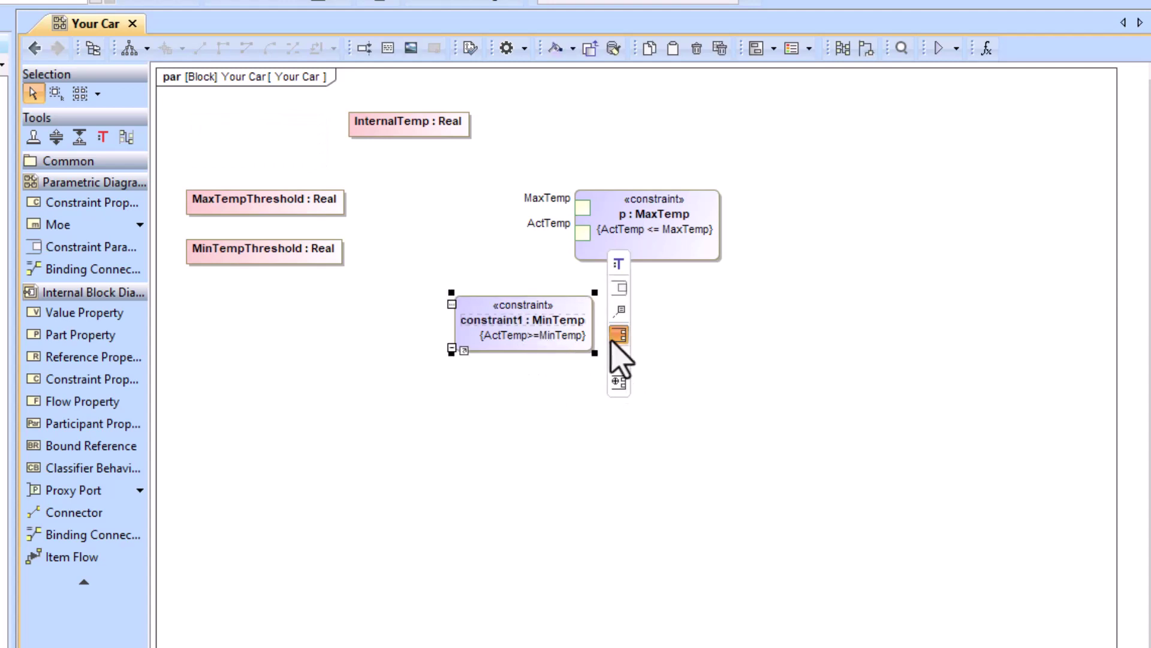
click(620, 350)
drag(516, 342, 651, 328)
click(326, 393)
Step: Bind MinTempThreshold to MinTemp, MaxTempThreshold to MaxTemp, and InternalTemp to the ActTemp ports
drag(268, 256, 305, 335)
drag(399, 321, 594, 297)
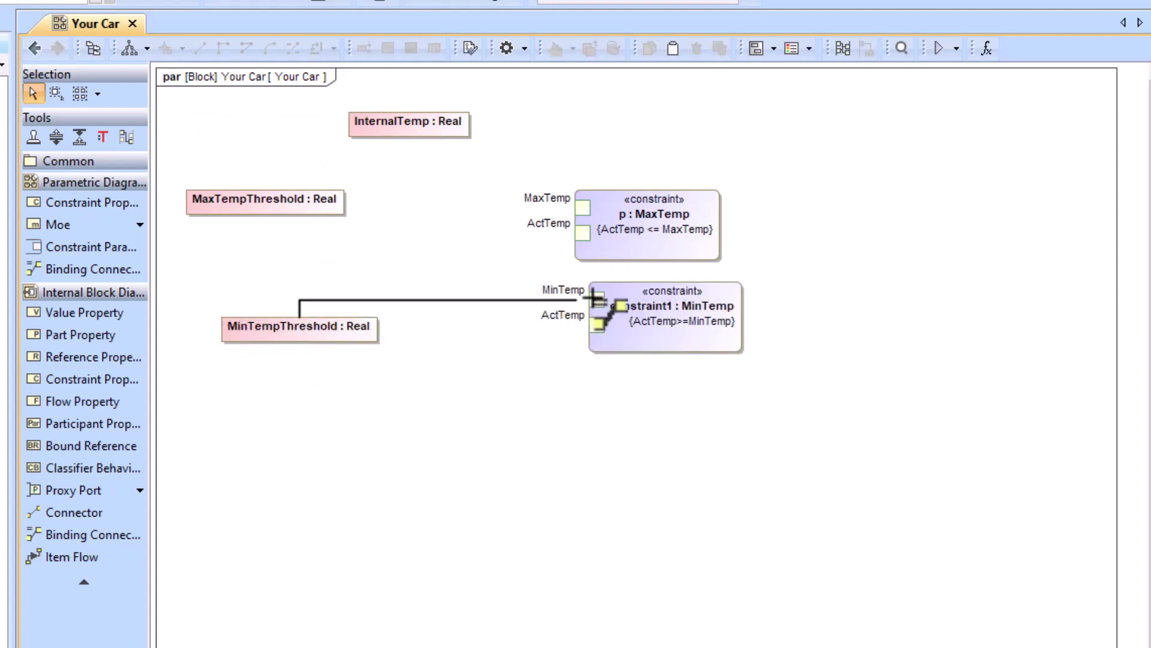
click(316, 345)
drag(406, 309, 578, 286)
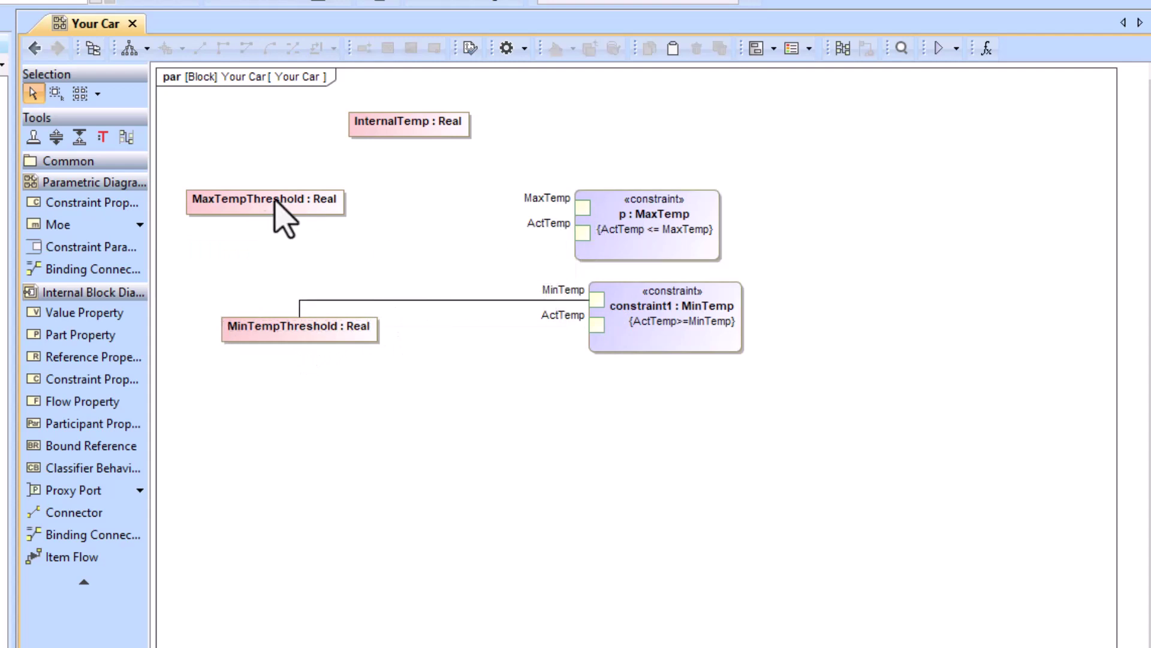
click(324, 206)
drag(362, 186, 575, 200)
drag(372, 129, 378, 249)
mouse_move(502, 219)
mouse_down()
mouse_move(522, 240)
mouse_move(583, 231)
mouse_move(558, 303)
mouse_move(595, 322)
mouse_up()
click(1118, 309)
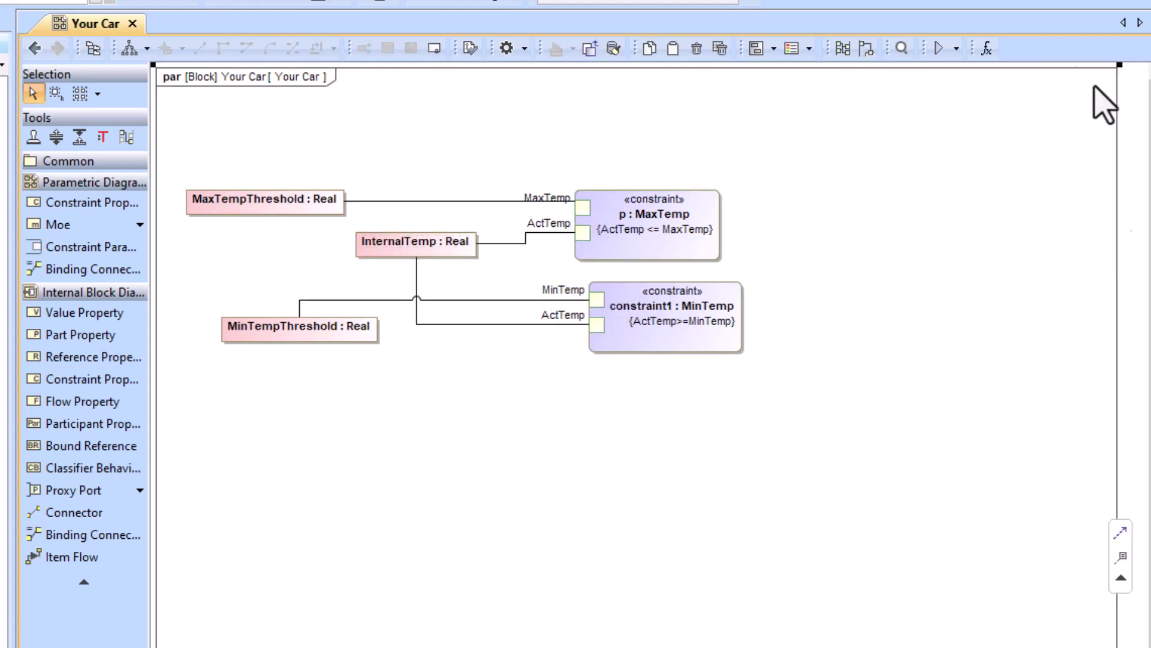
Step: Shrink the parametric frame and start simulating Your Car from the Car Temperature diagram
drag(1118, 308, 761, 371)
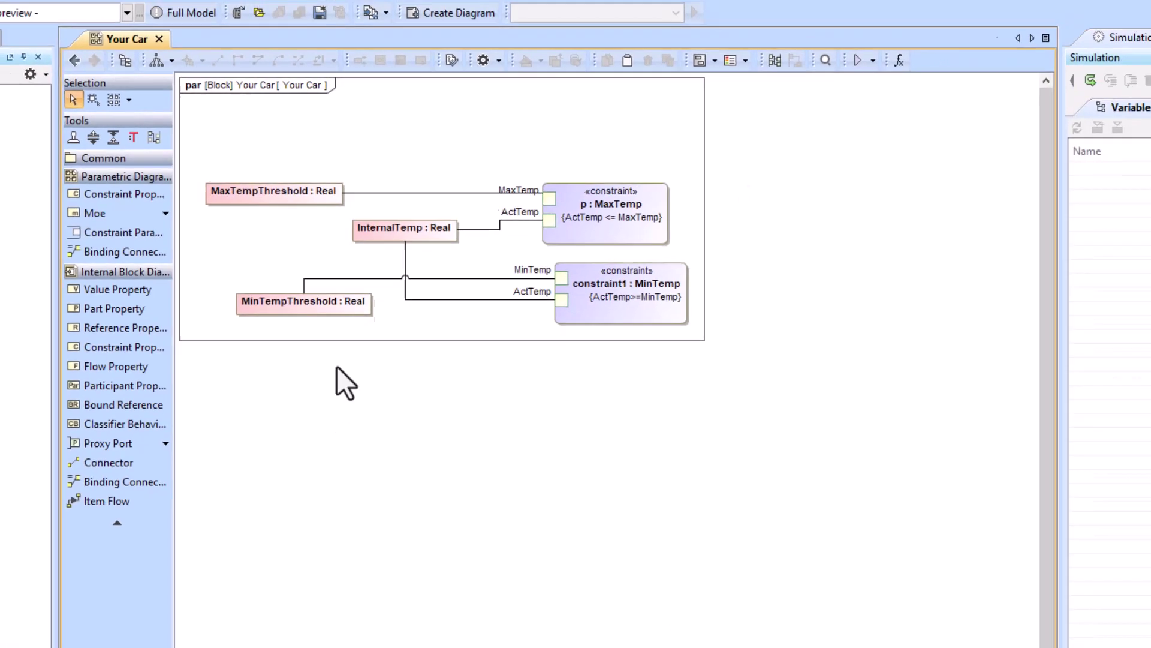
click(132, 79)
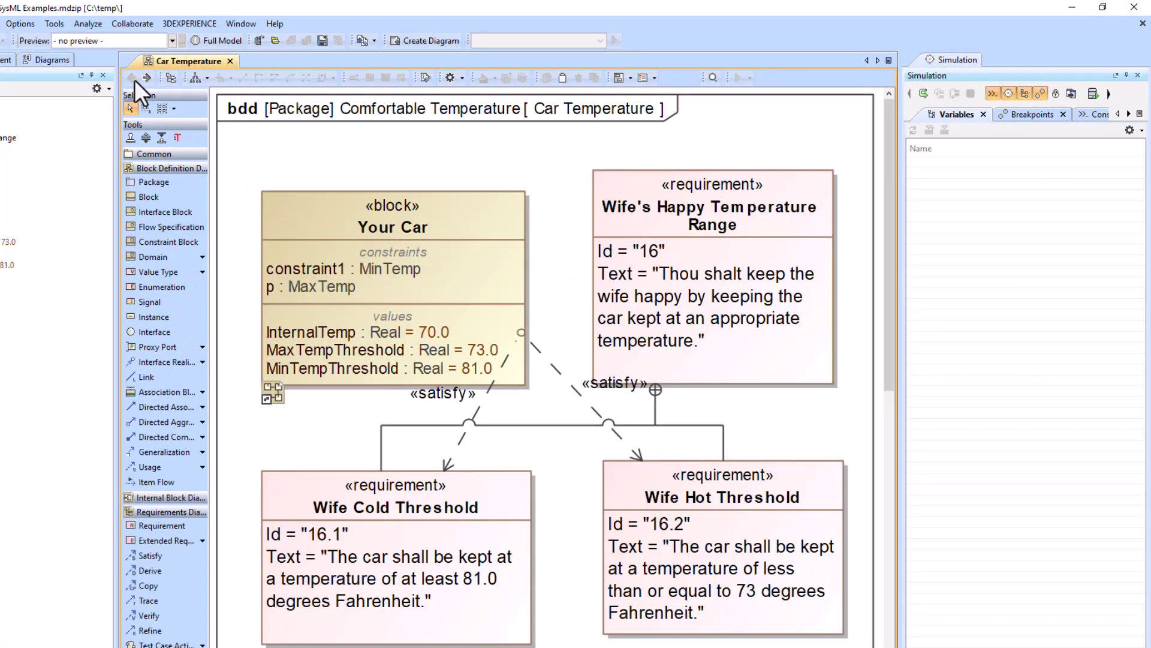
click(462, 231)
click(713, 77)
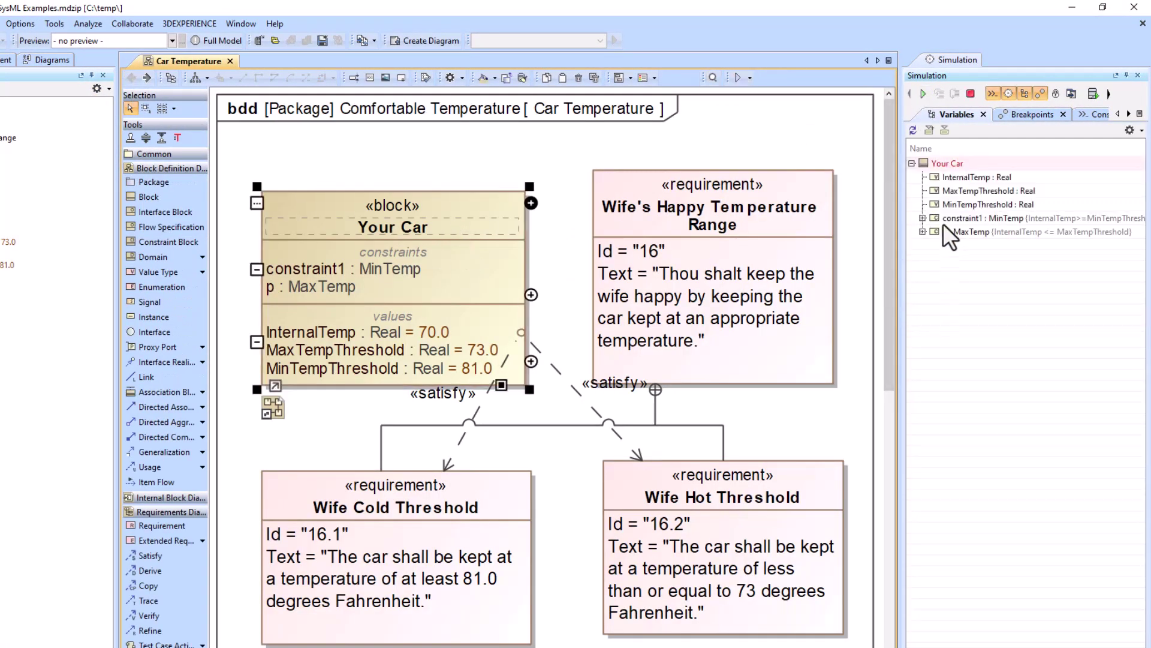
Step: Widen the simulation Variables panel and set MinTempThreshold to 69
click(923, 219)
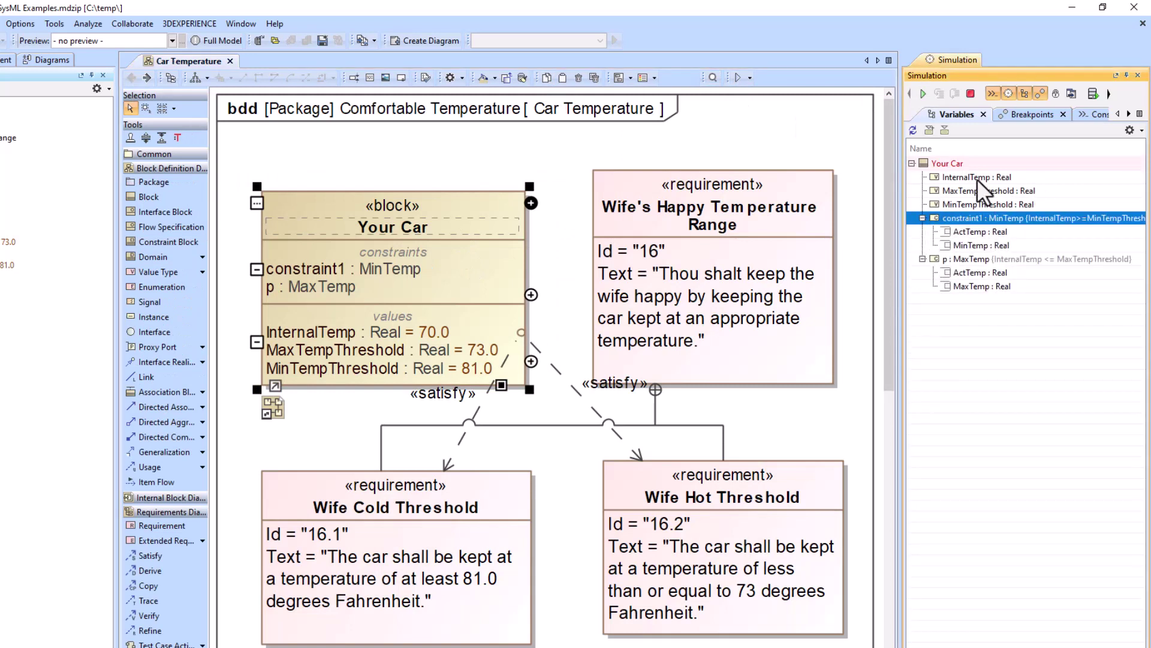
scroll(1020, 228, right, 5)
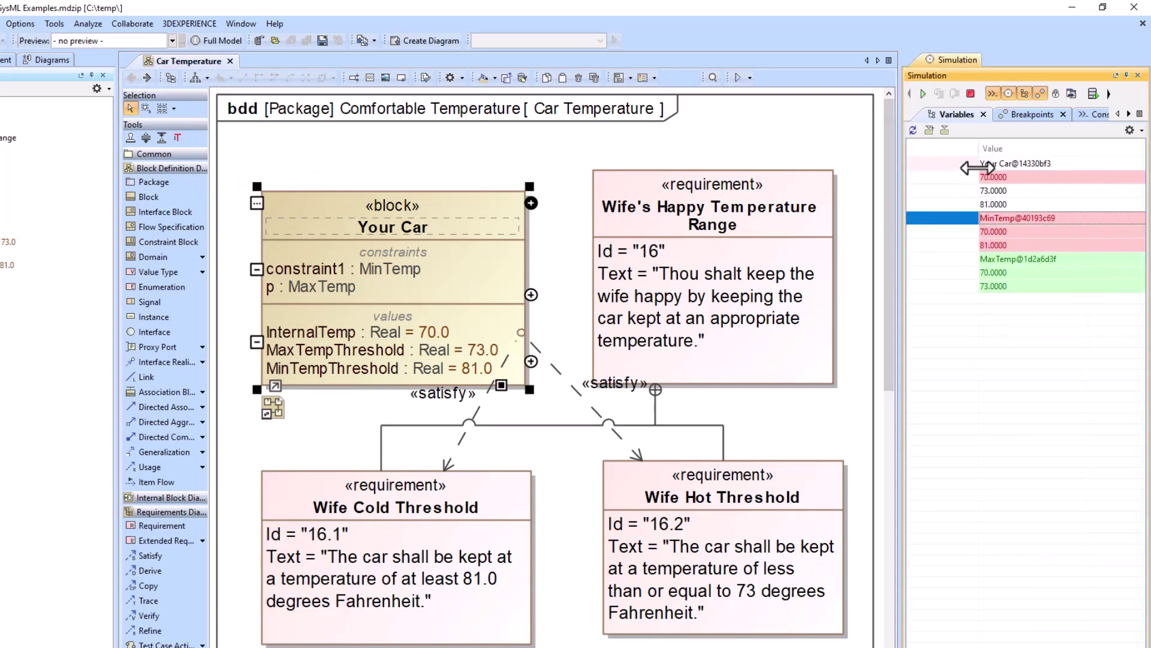
scroll(960, 210, left, 5)
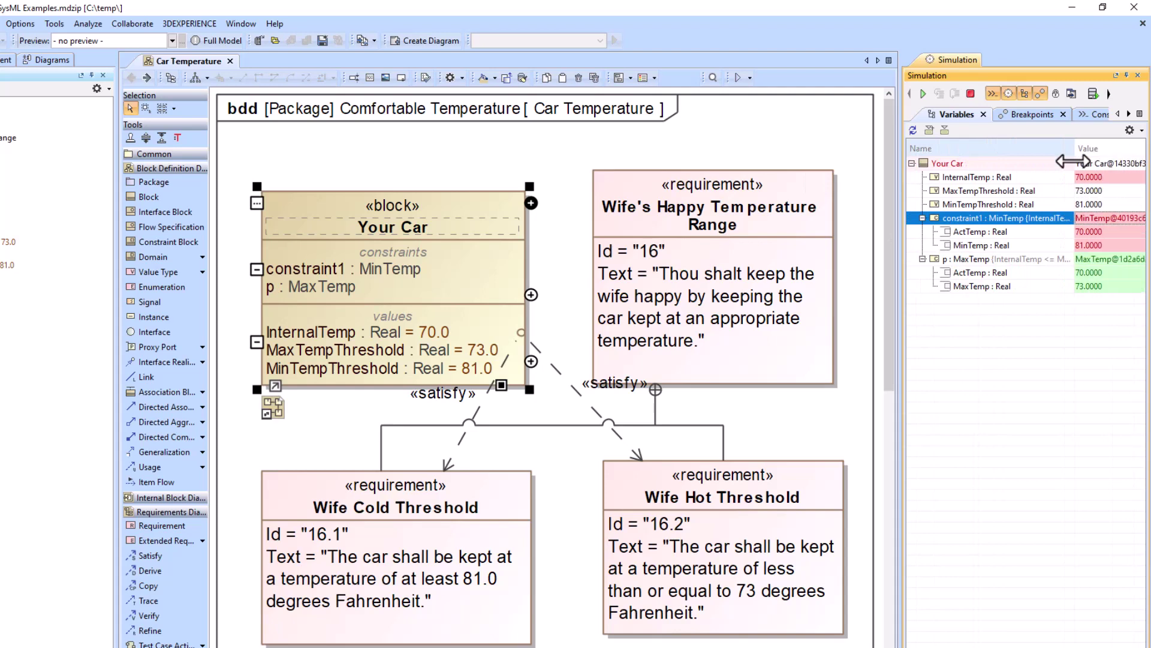
drag(901, 180, 723, 180)
drag(895, 148, 960, 148)
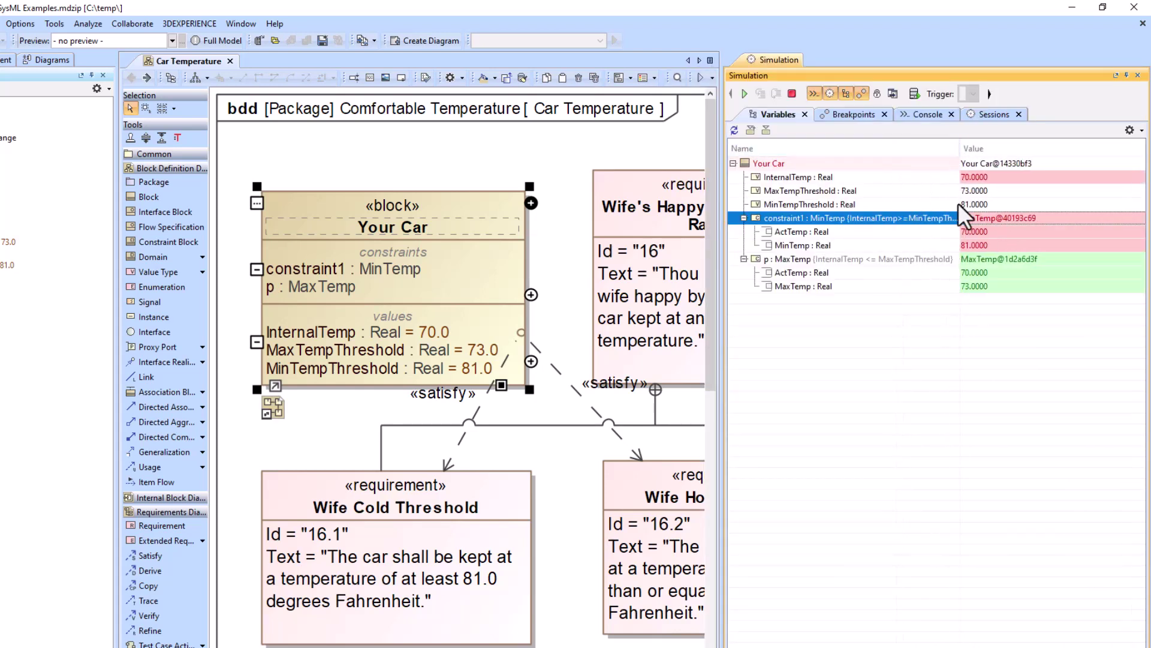
click(995, 204)
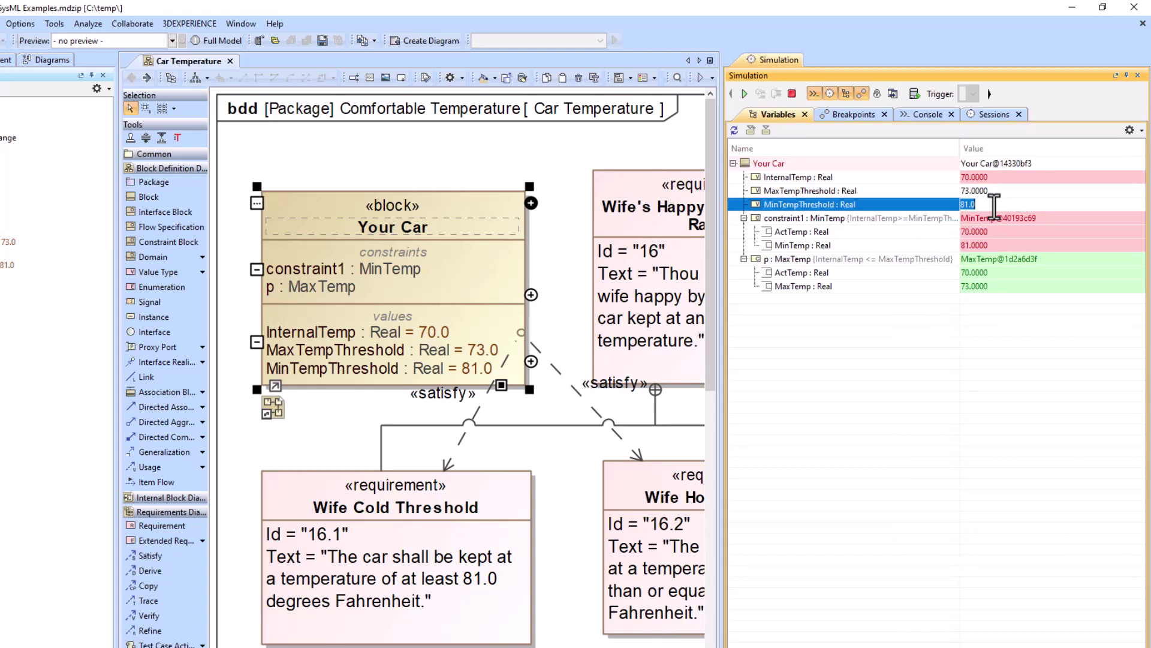
text(69)
key(Return)
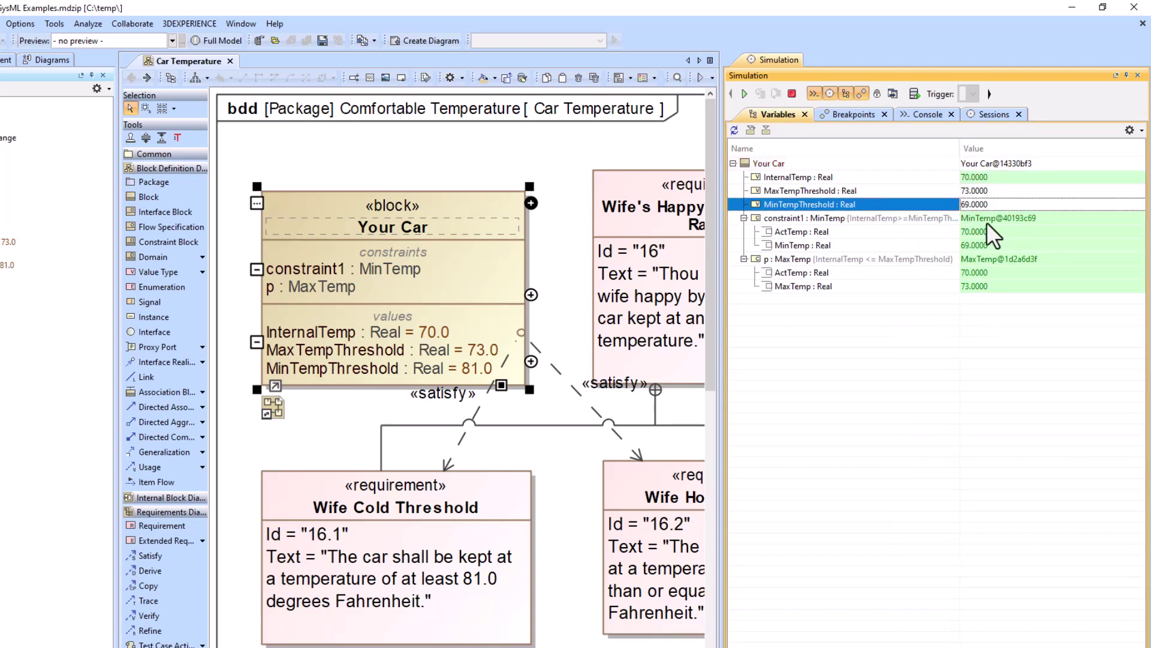
Step: Change MinTempThreshold's default value on the Your Car block to 70.0
click(468, 593)
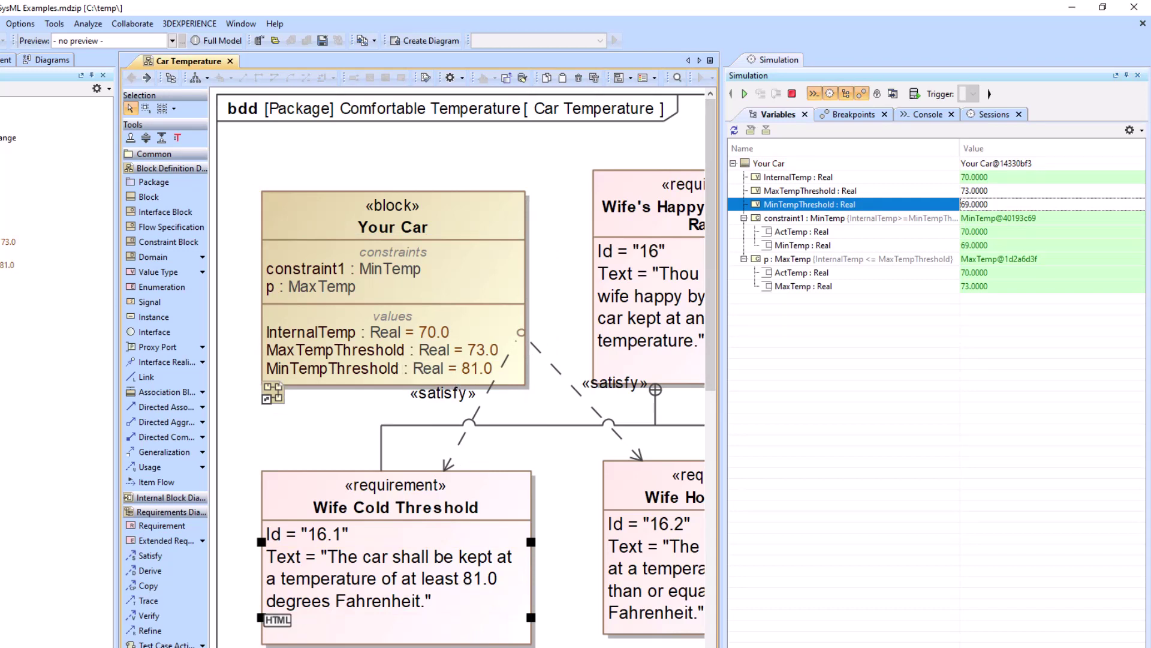
click(480, 368)
click(485, 369)
double_click(490, 368)
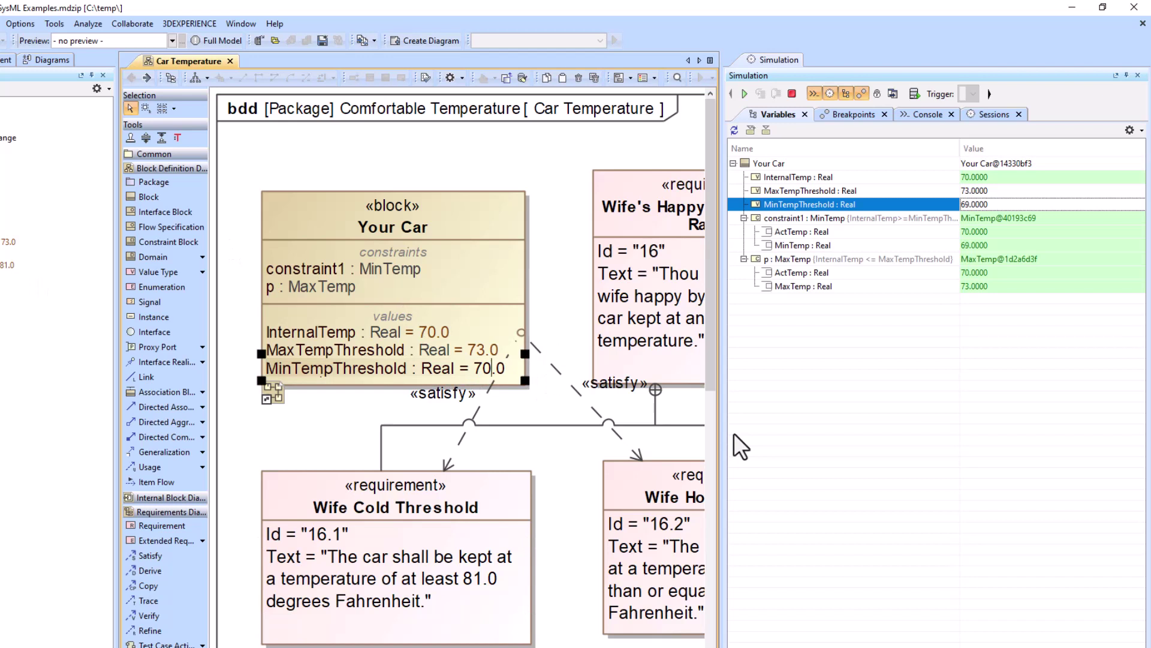
click(368, 413)
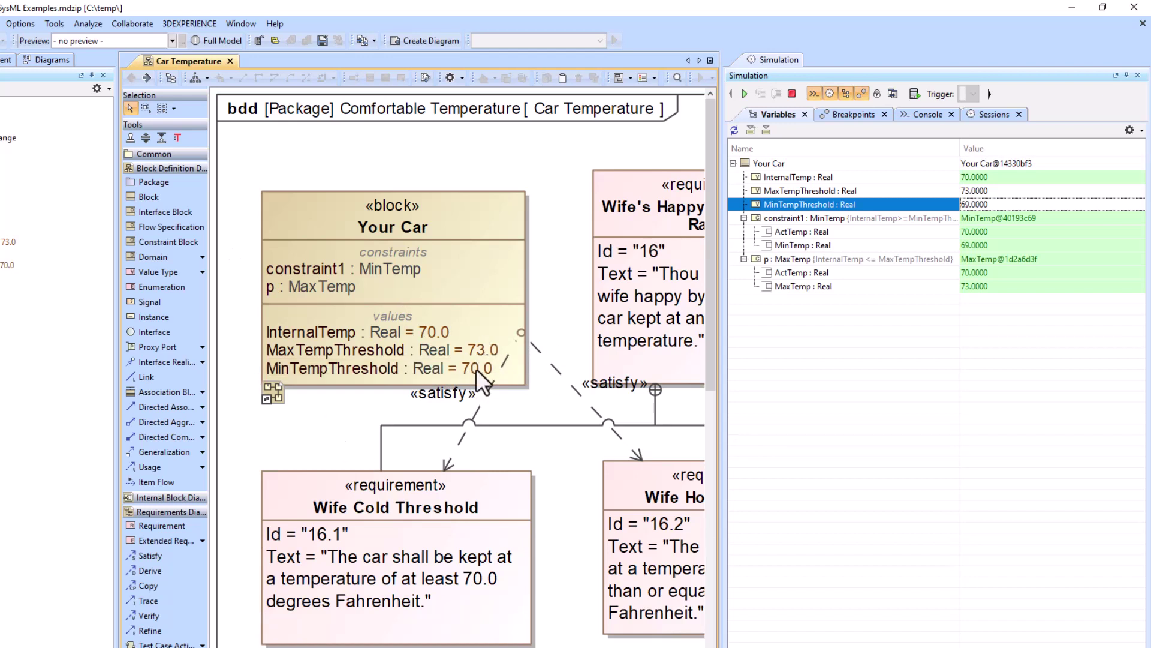
Step: Stop the current simulation and restart it on Your Car
click(792, 94)
click(441, 227)
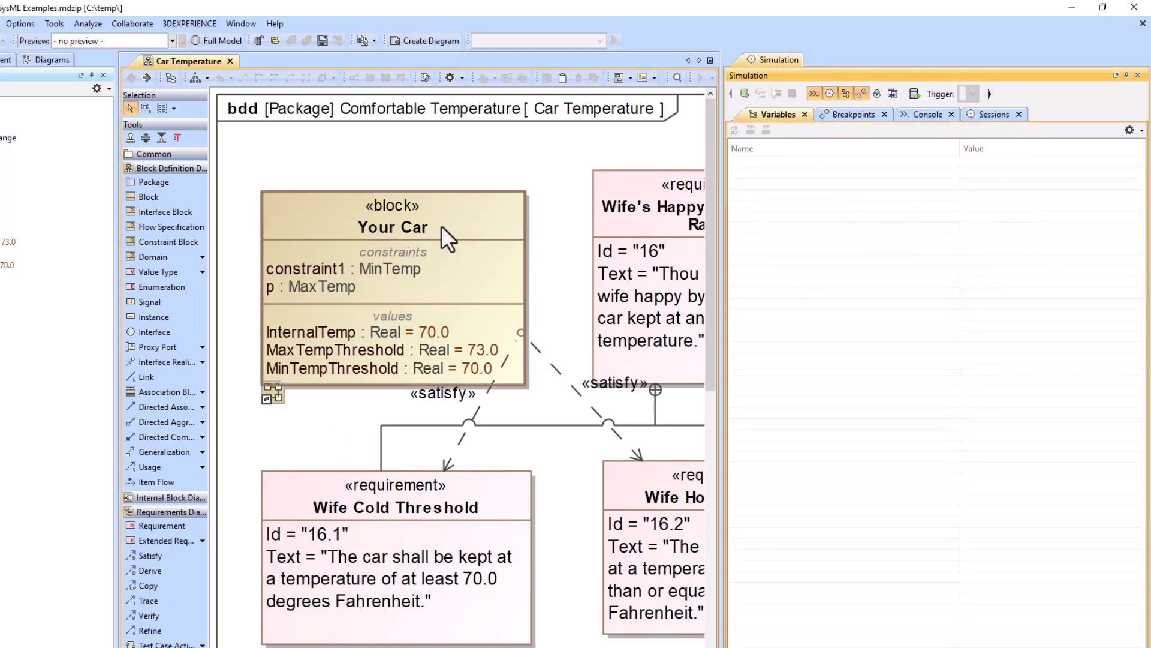
click(702, 90)
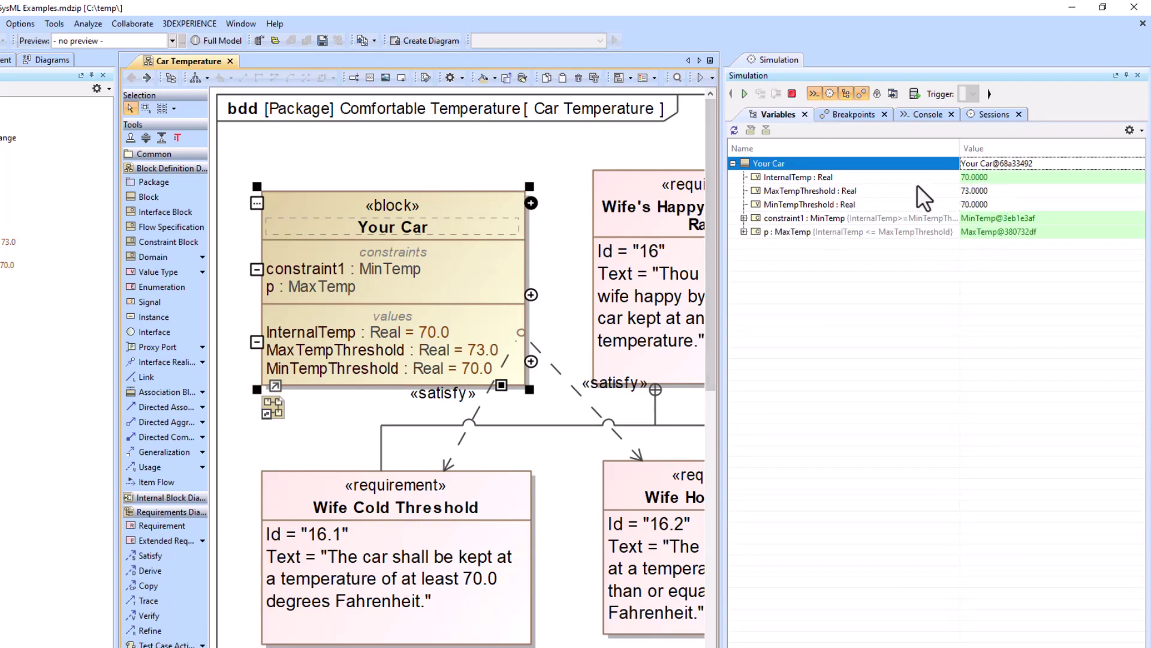
Step: Try InternalTemp values 78, 60 and 71, then expand both constraints to check results
click(992, 192)
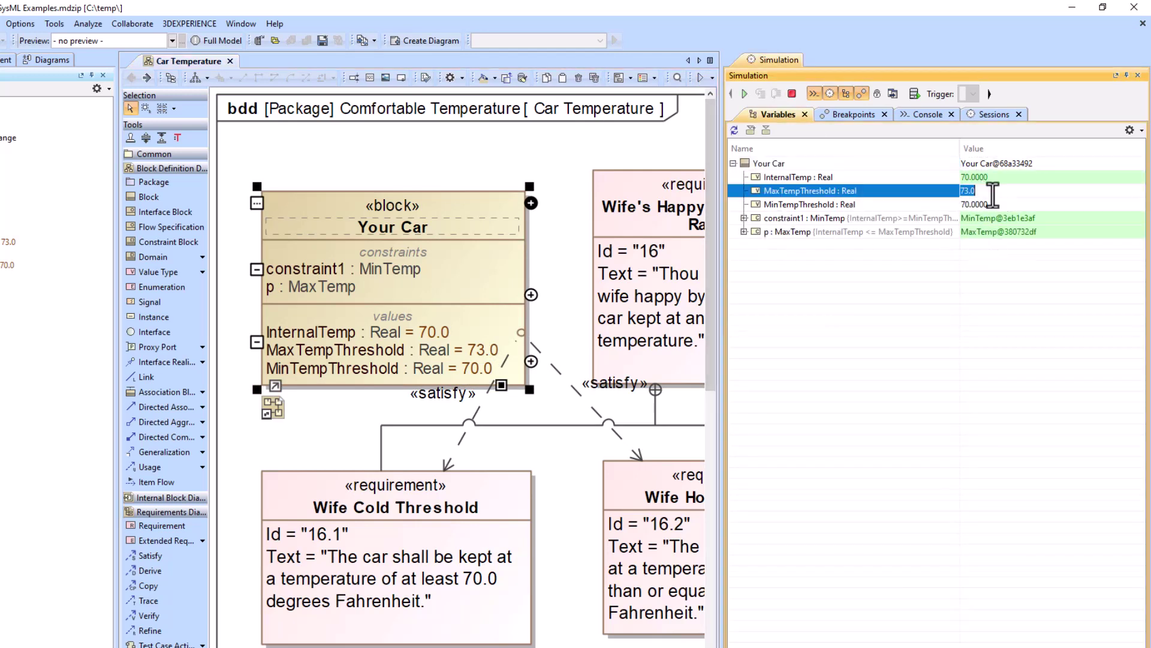
click(997, 177)
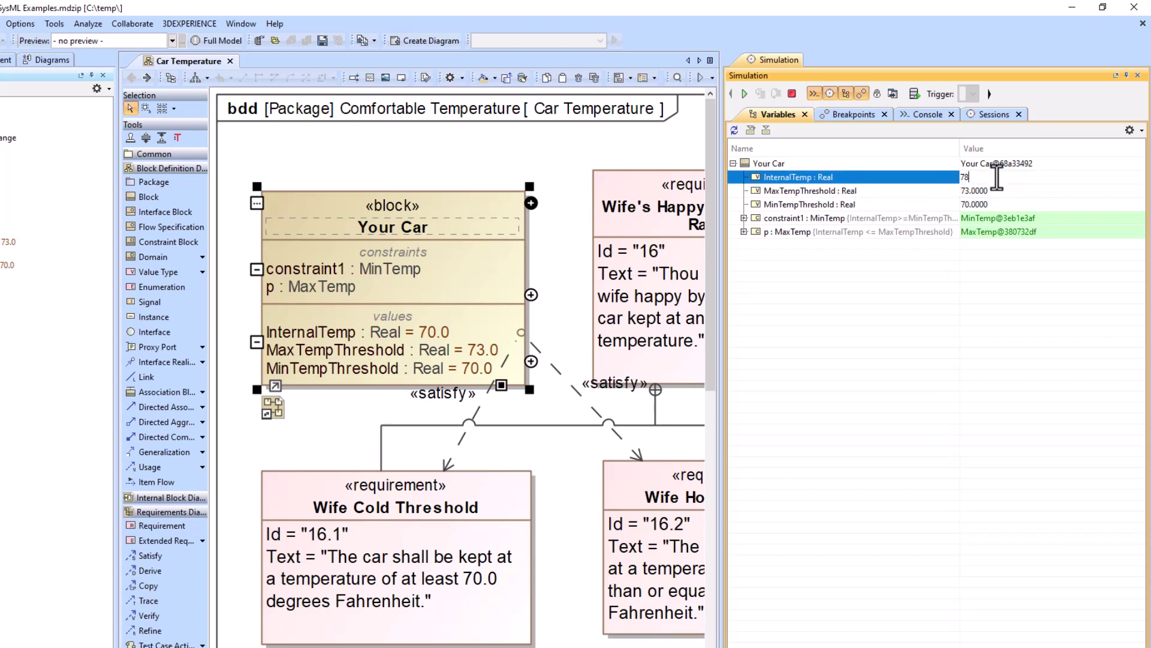
key(Return)
text(60)
key(Return)
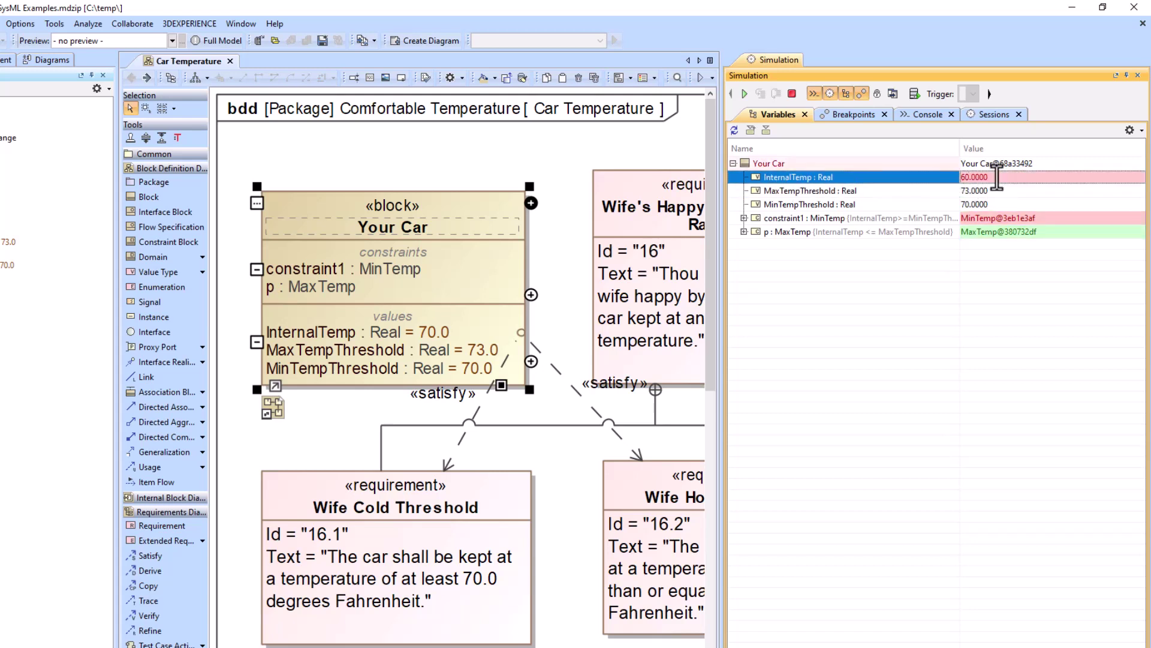
click(995, 177)
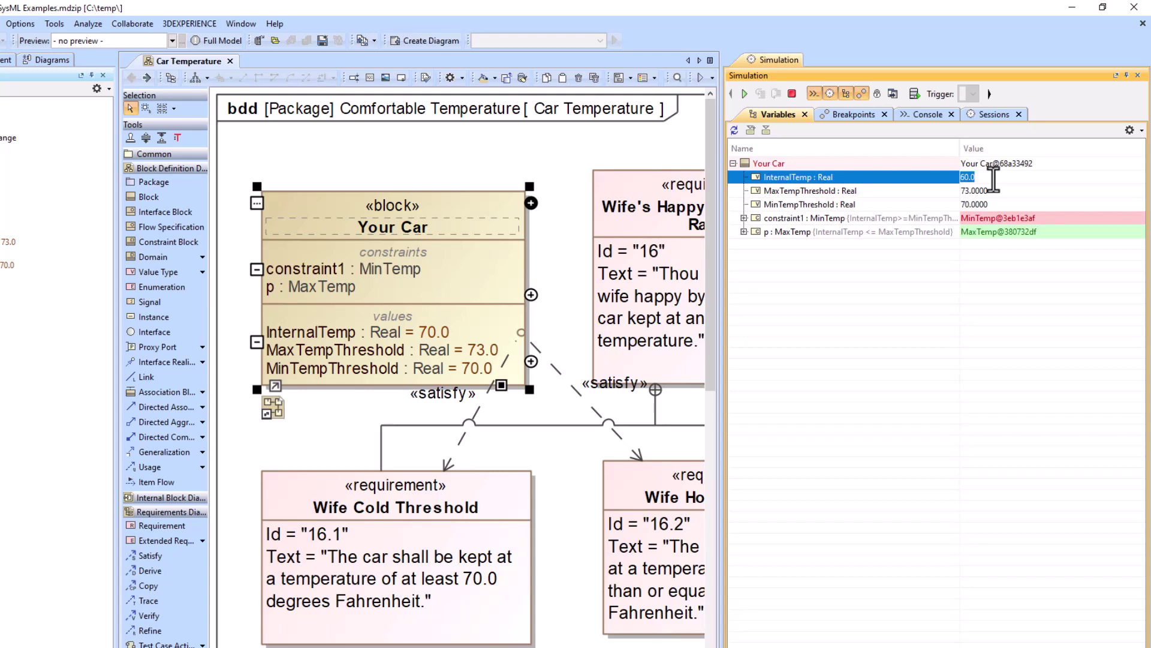
key(Return)
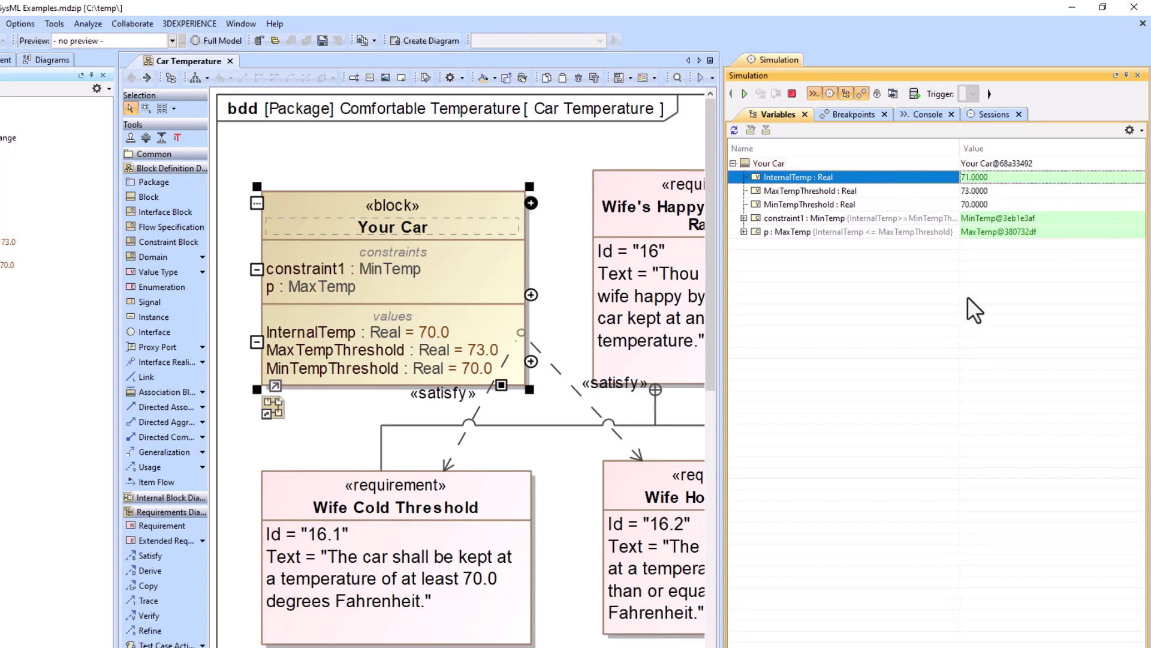
click(740, 232)
click(744, 231)
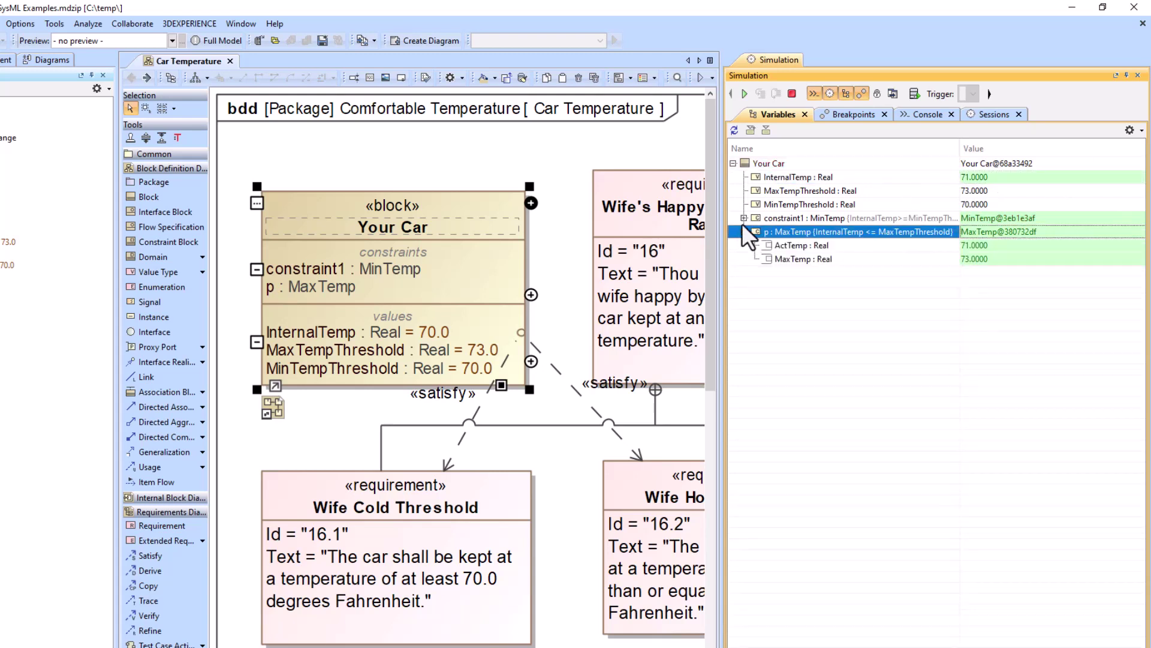